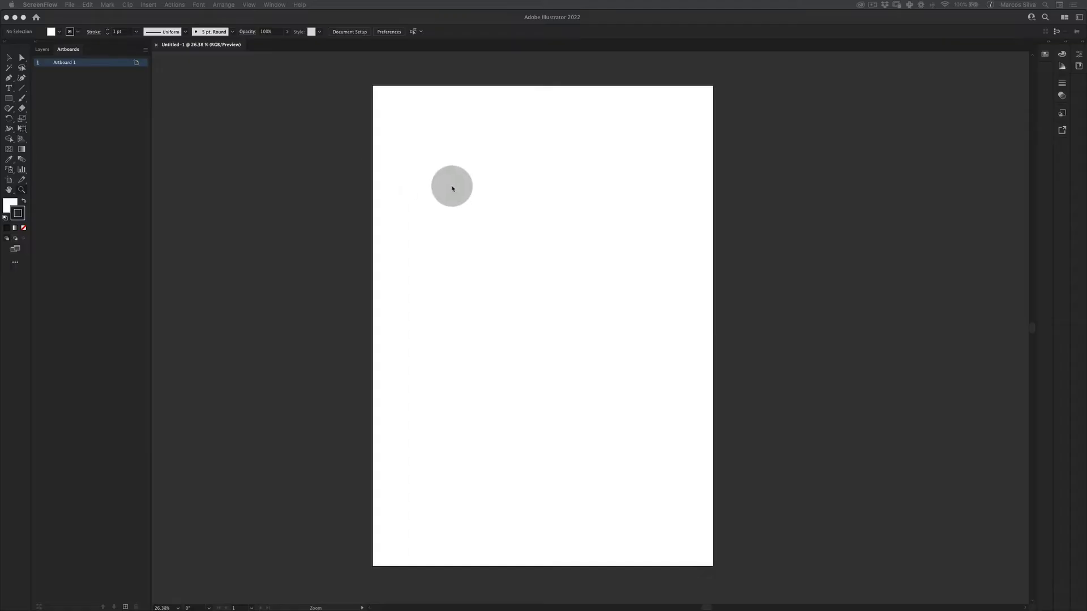
{"action": "left_click", "coordinate": [452, 188]}
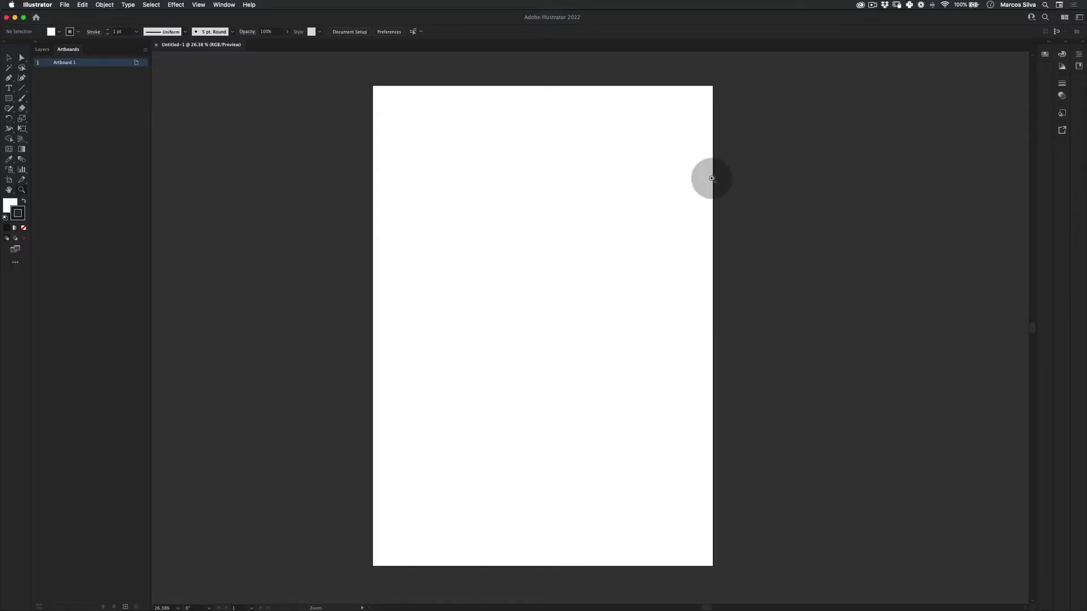
{"action": "key", "text": "z"}
{"action": "mouse_move", "coordinate": [573, 232]}
{"action": "left_mouse_down"}
{"action": "mouse_move", "coordinate": [478, 262]}
{"action": "mouse_move", "coordinate": [569, 230]}
{"action": "left_mouse_up"}
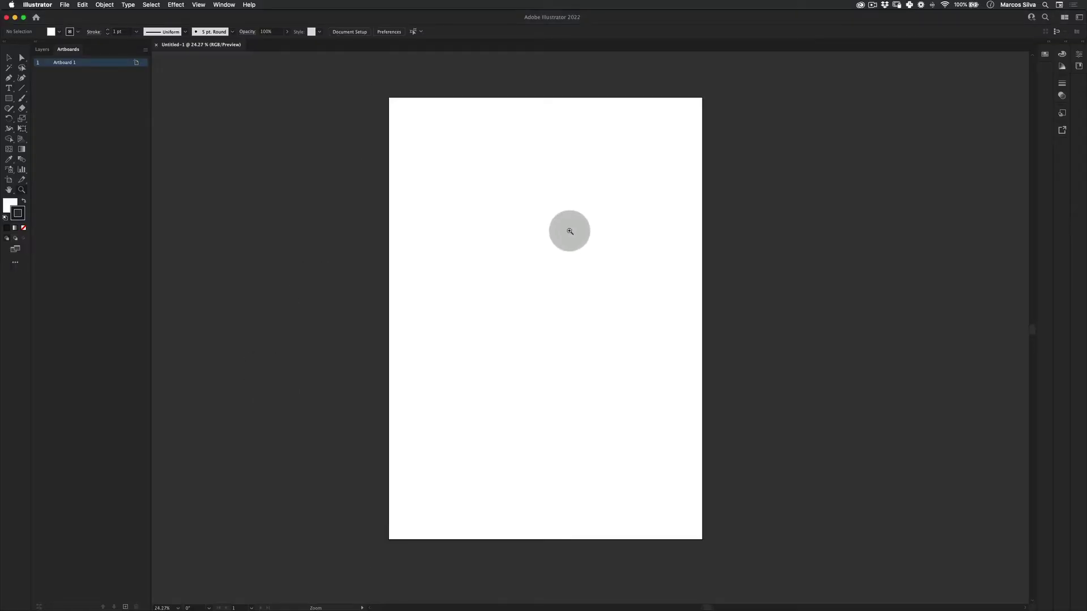
{"action": "left_click", "coordinate": [10, 99]}
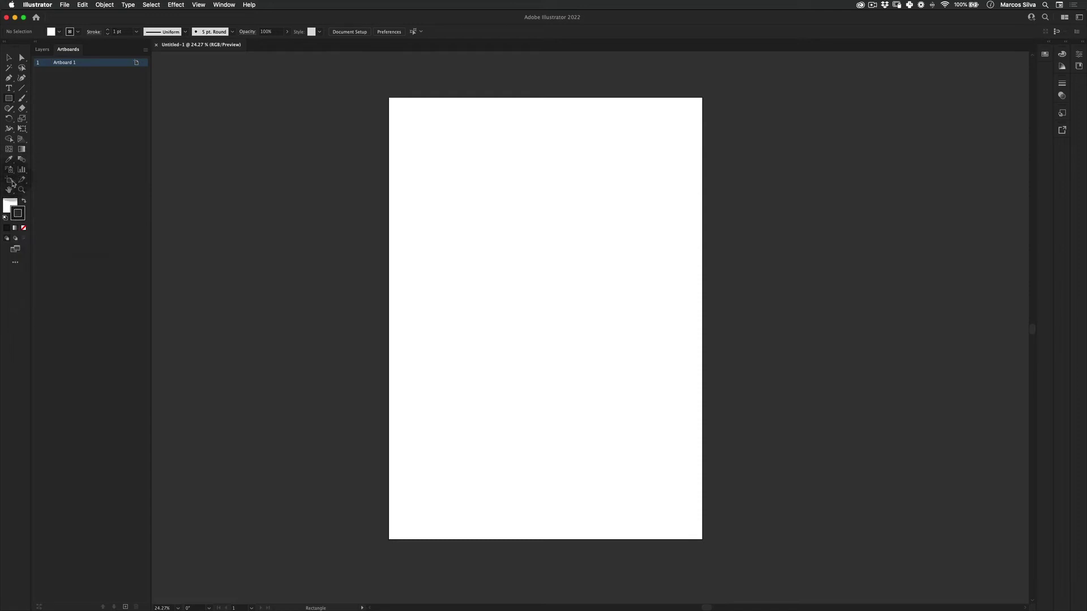
{"action": "left_click", "coordinate": [9, 180]}
{"action": "key", "text": "Escape"}
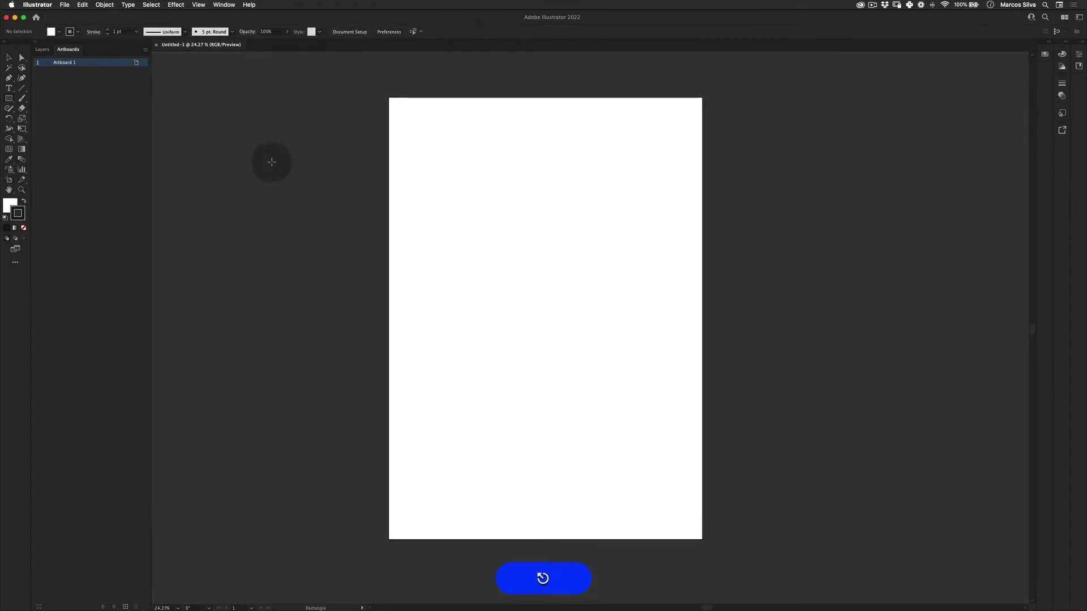
{"action": "key", "text": "space"}
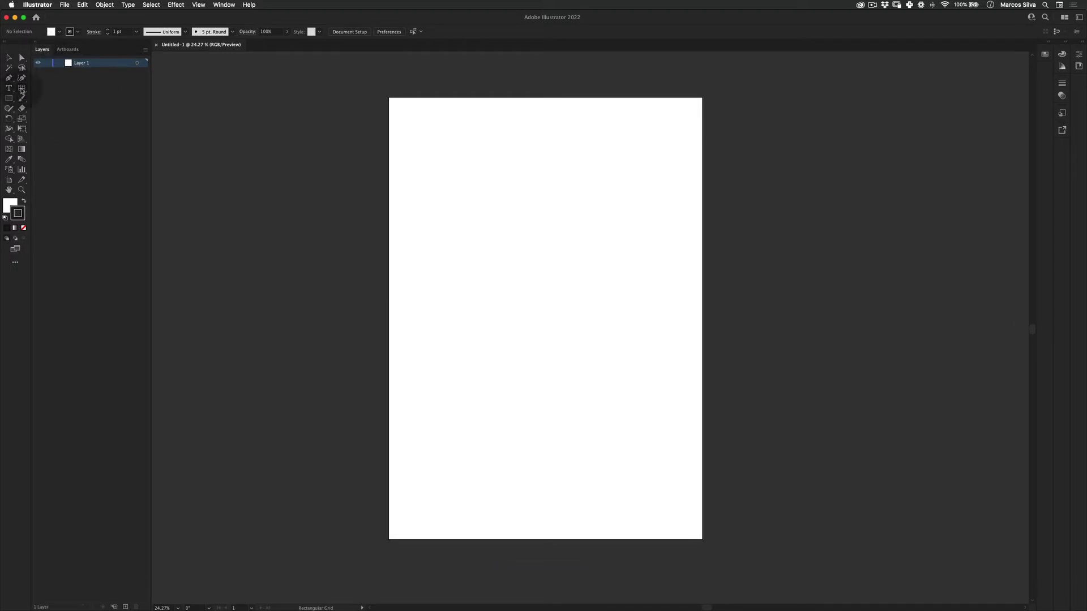
- Draw a rectangular grid with 10 horizontal and 10 vertical dividers over the whole artboard and convert it to guides
{"action": "double_click", "coordinate": [21, 89]}
{"action": "left_click_drag", "start_coordinate": [519, 281], "coordinate": [436, 288]}
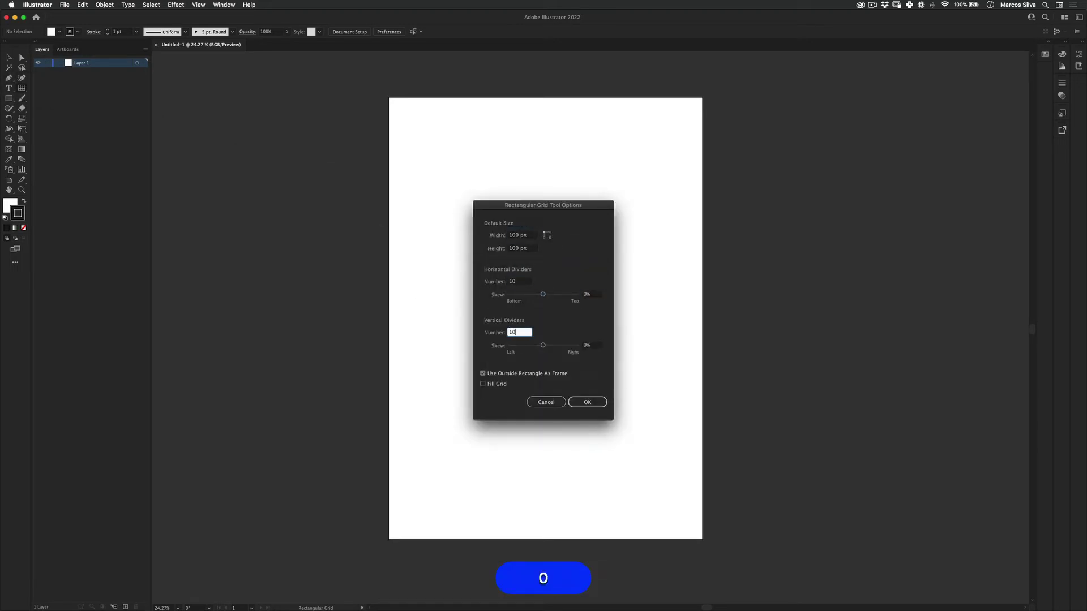
{"action": "key", "text": "Return"}
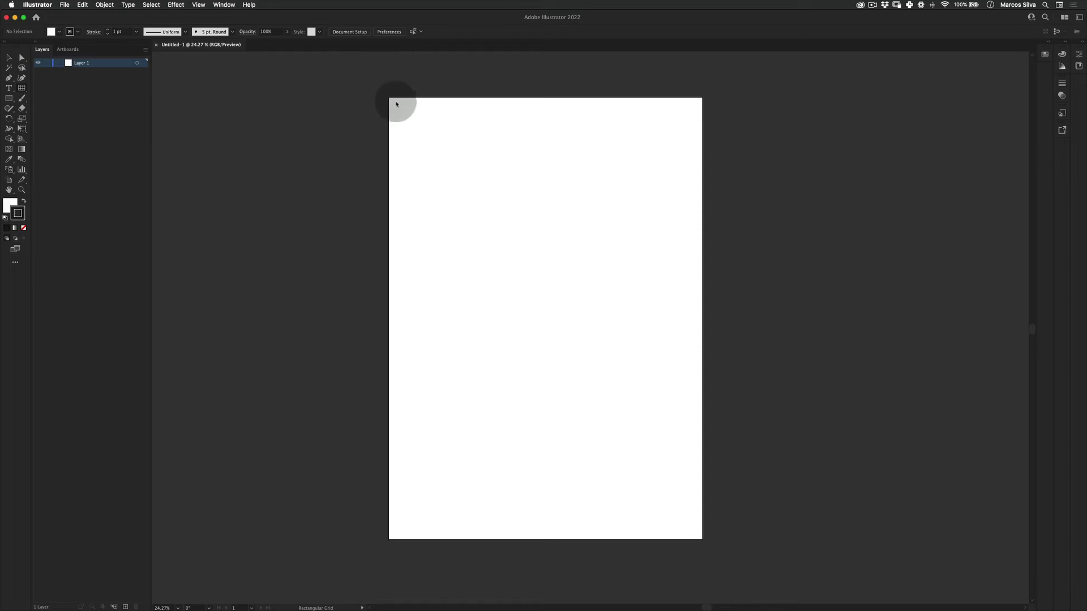
{"action": "left_click_drag", "start_coordinate": [393, 100], "coordinate": [702, 540]}
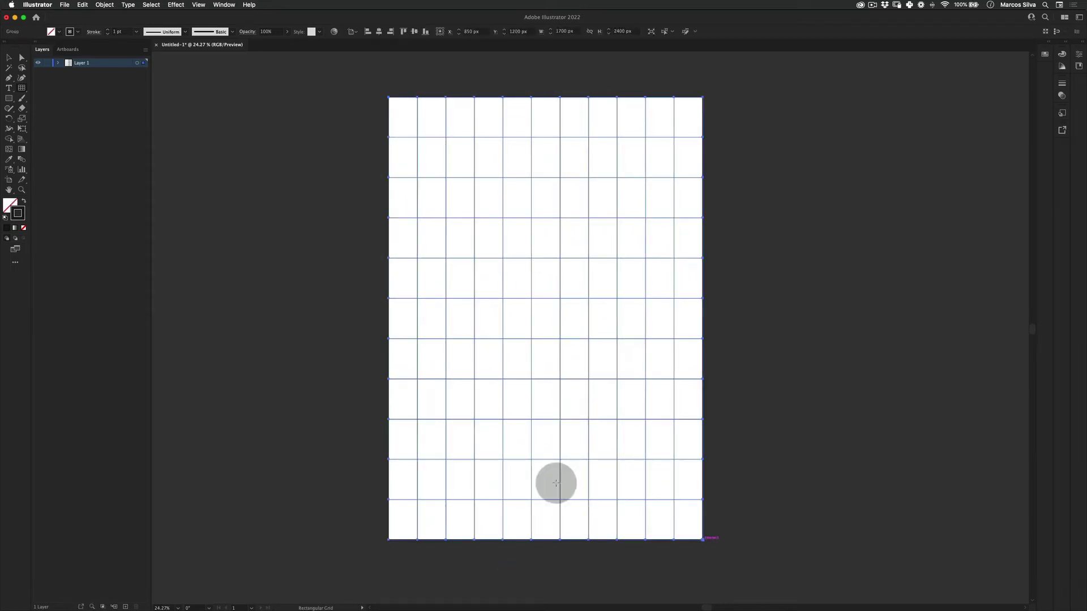
{"action": "key", "text": "v"}
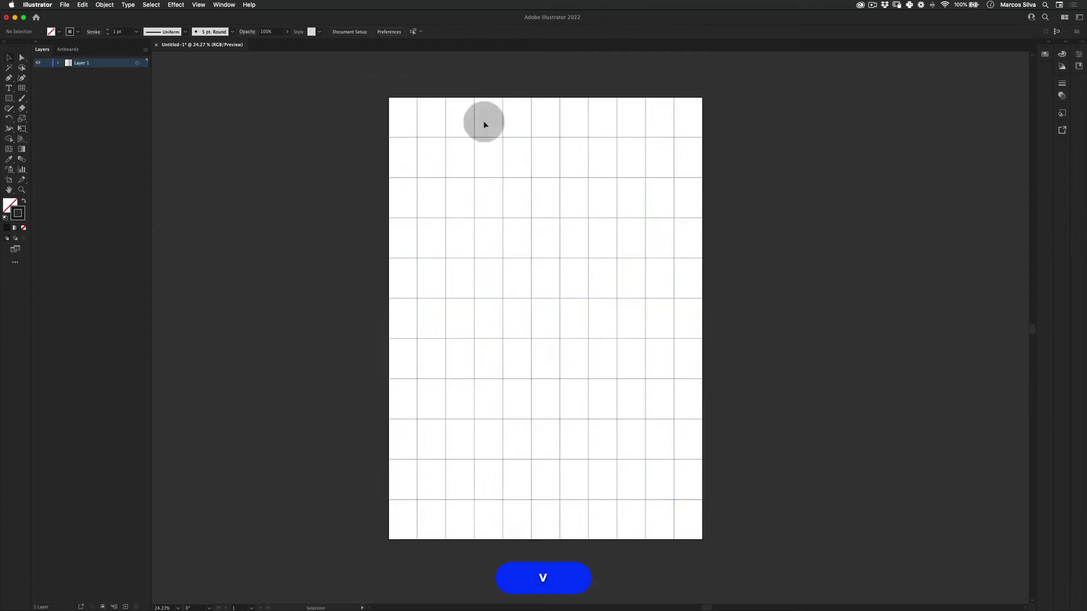
{"action": "key", "text": "super+5"}
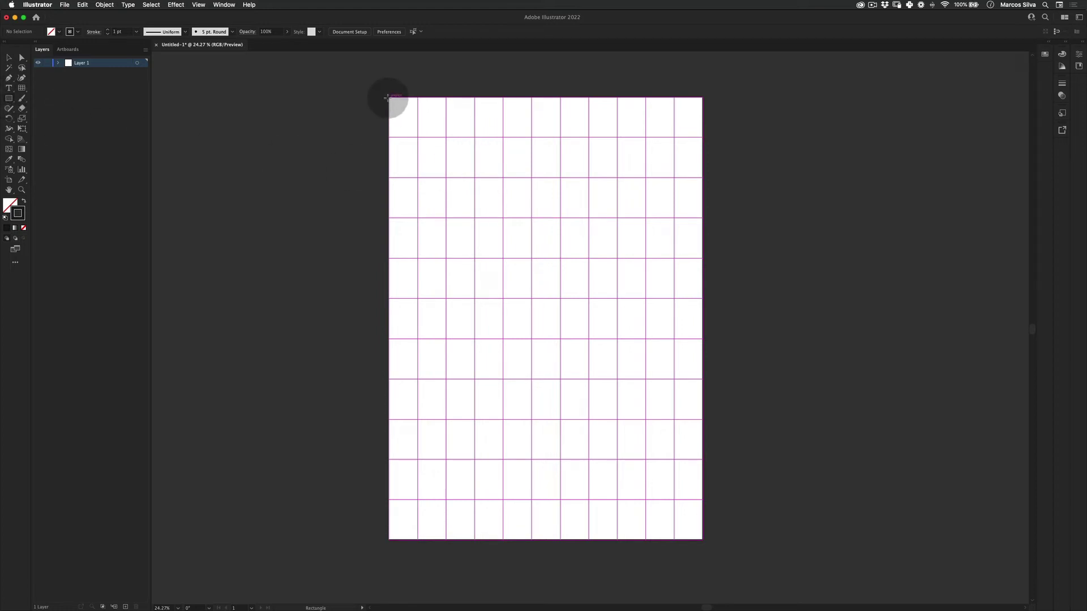
- Draw a full-height rectangle over the artboard's five left grid columns, about 773 by 2400 px
{"action": "left_click_drag", "start_coordinate": [387, 97], "coordinate": [531, 539]}
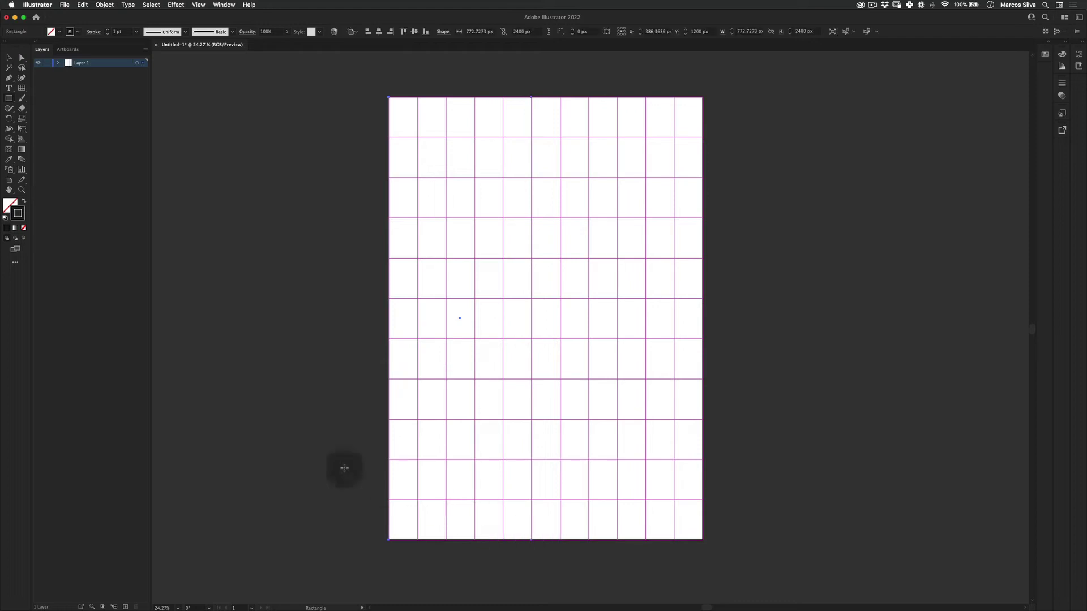
- Open the Impressionism swatch library from Art History, enlarge it beside the artboard and show its swatches as medium thumbnails
{"action": "left_click", "coordinate": [224, 5]}
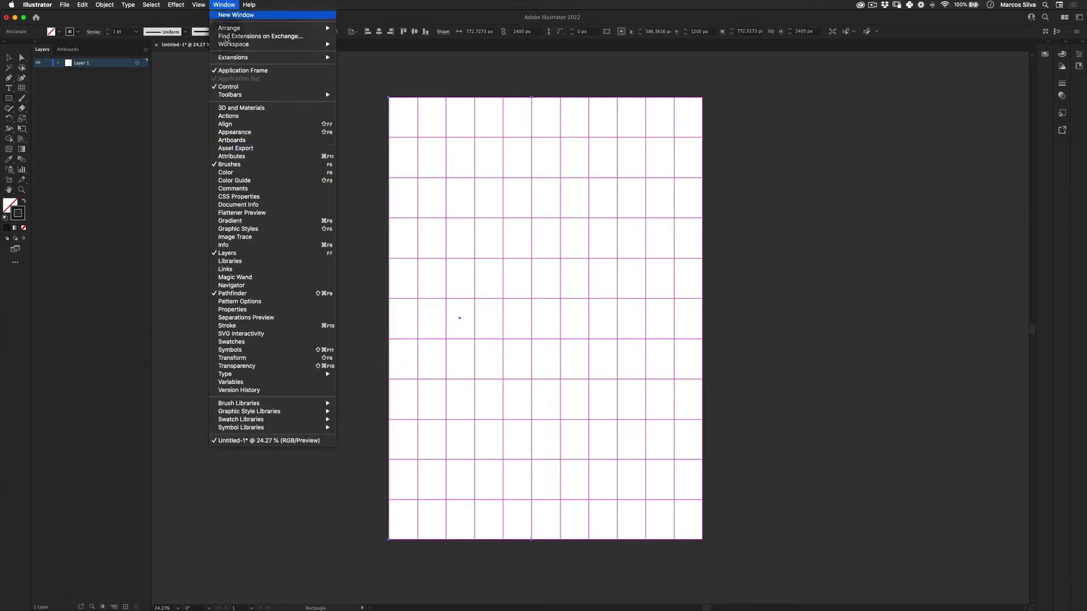
{"action": "mouse_move", "coordinate": [321, 421]}
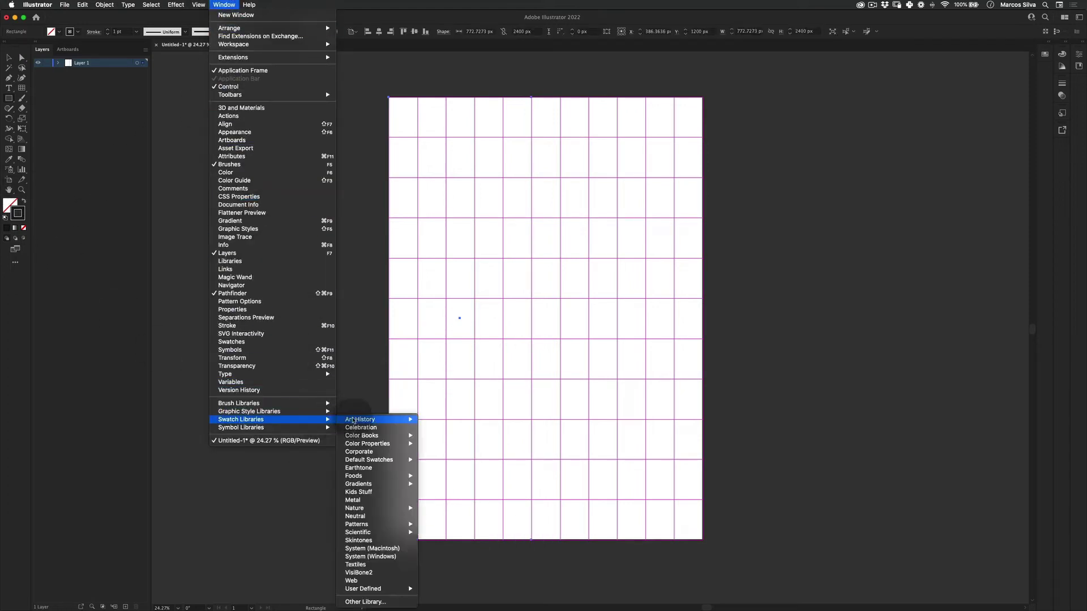
{"action": "mouse_move", "coordinate": [396, 419]}
{"action": "left_click", "coordinate": [467, 440]}
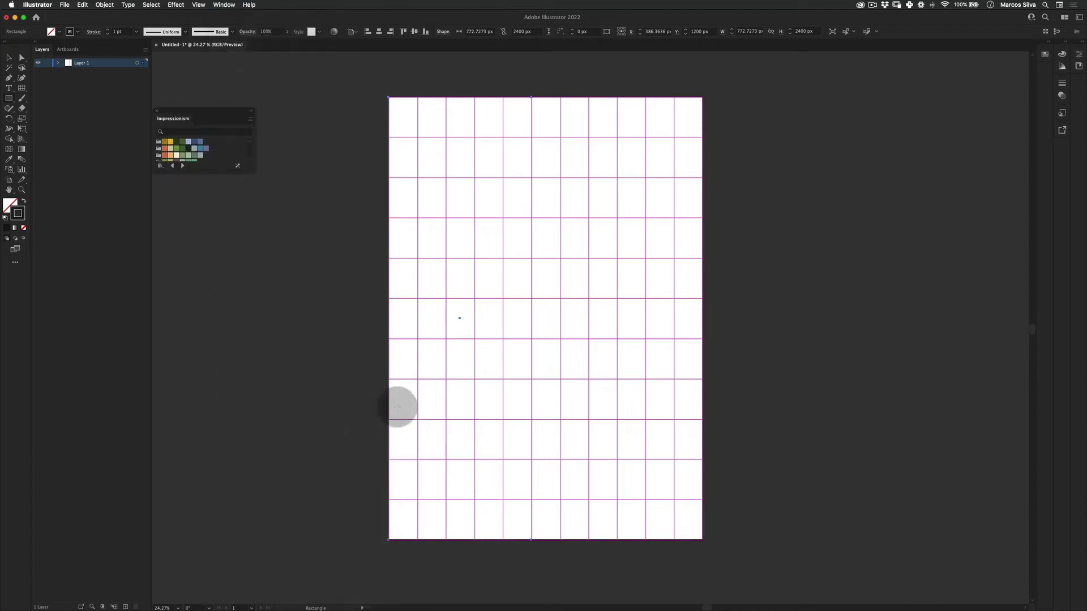
{"action": "left_click_drag", "start_coordinate": [266, 110], "coordinate": [933, 77]}
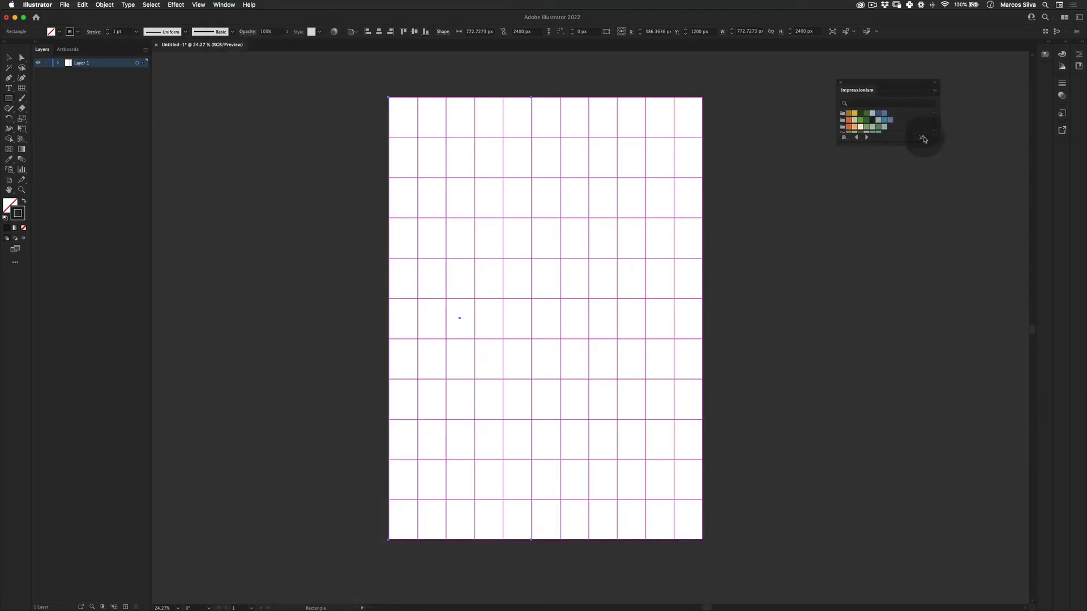
{"action": "left_click_drag", "start_coordinate": [934, 139], "coordinate": [917, 324]}
{"action": "left_click", "coordinate": [933, 90]}
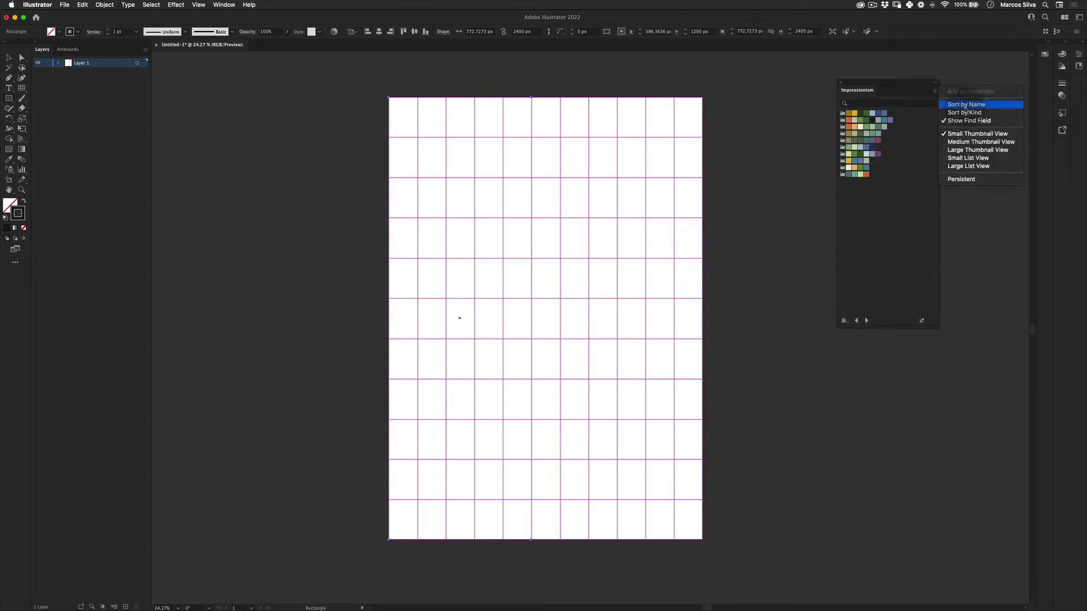
{"action": "left_click", "coordinate": [986, 144]}
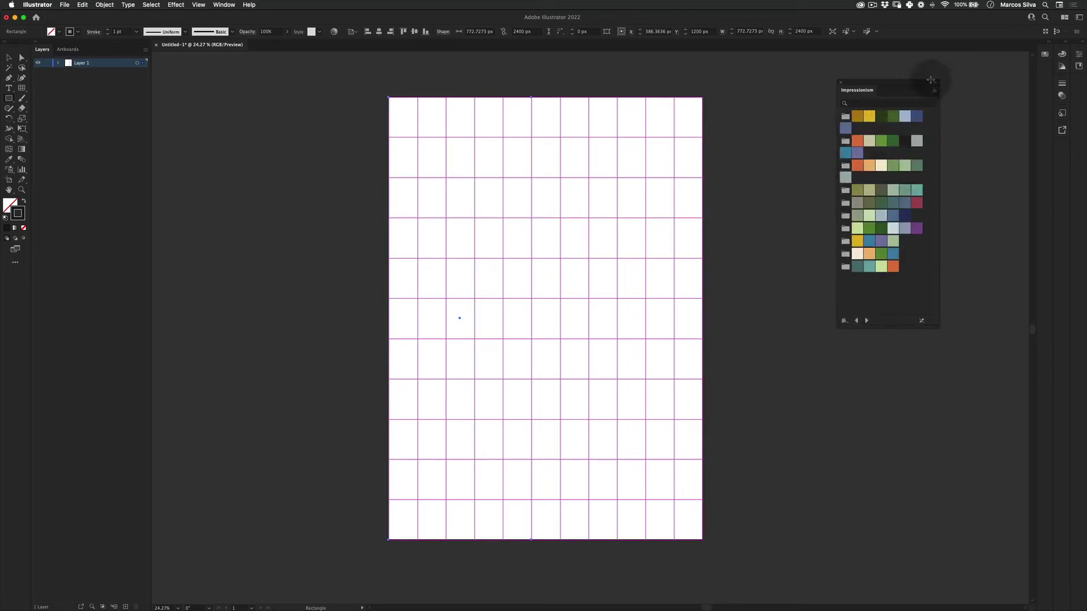
{"action": "key", "text": "v"}
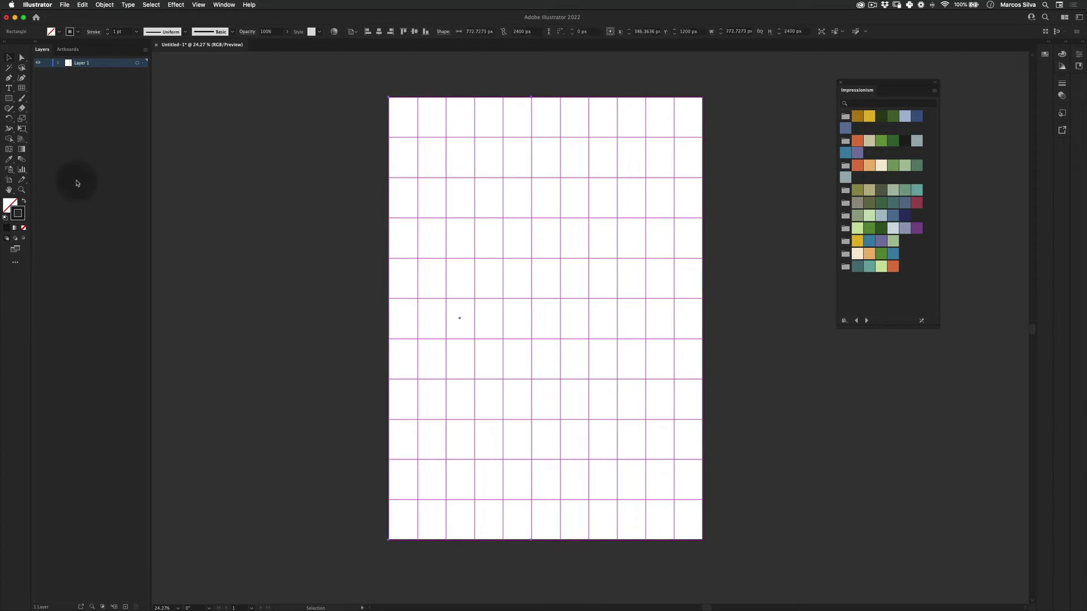
- Fill the rectangle with a gradient and change its type to a freeform gradient drawn with points
{"action": "left_click", "coordinate": [22, 149]}
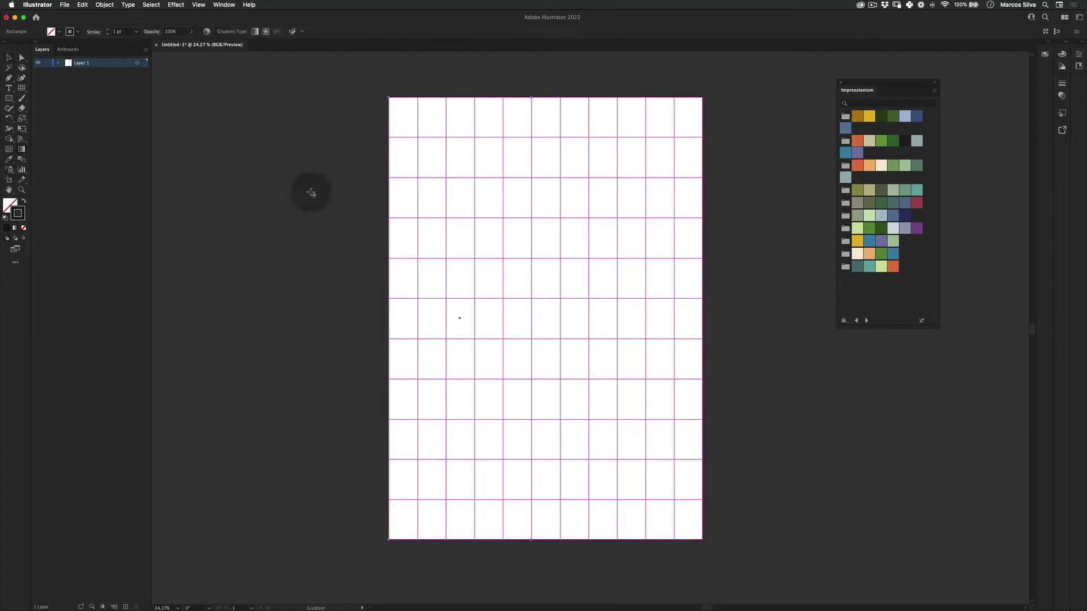
{"action": "key", "text": "x"}
{"action": "left_click", "coordinate": [15, 227]}
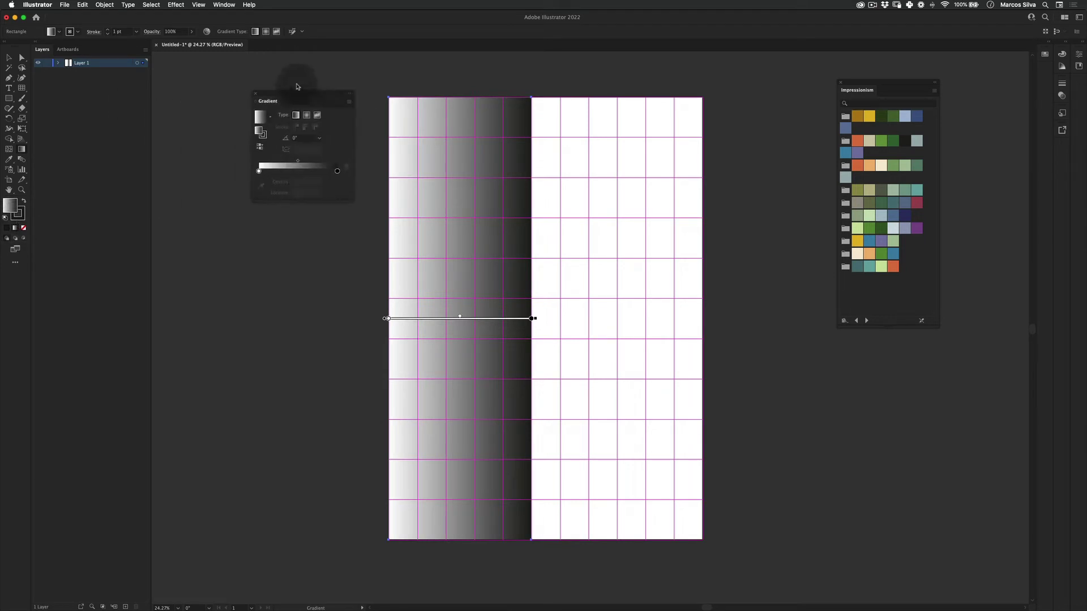
{"action": "left_click_drag", "start_coordinate": [298, 86], "coordinate": [305, 75]}
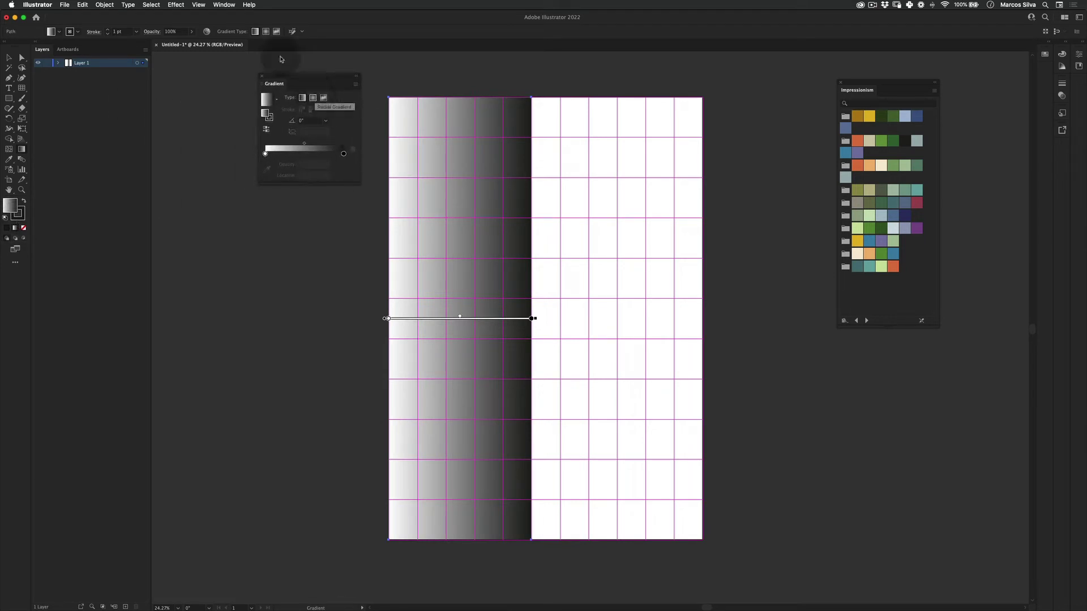
{"action": "left_click", "coordinate": [323, 98]}
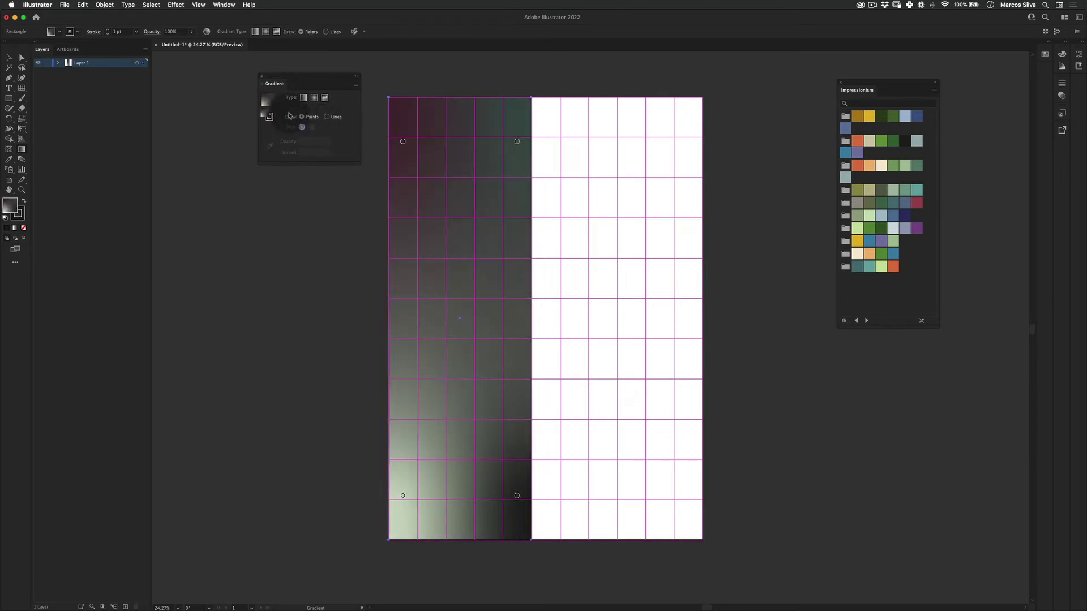
{"action": "left_click_drag", "start_coordinate": [300, 83], "coordinate": [252, 81]}
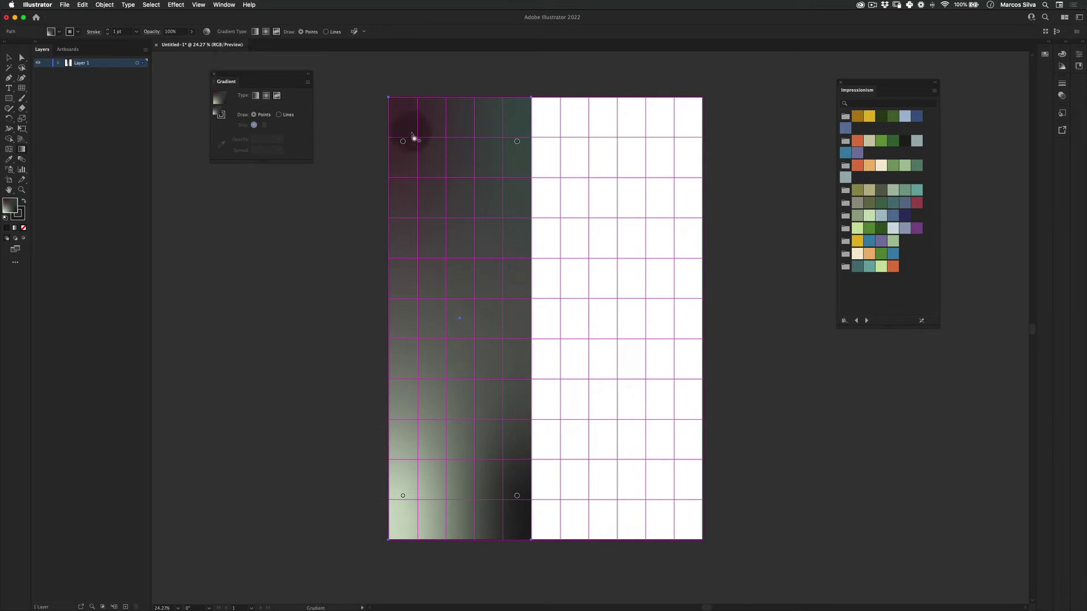
- Shift the rectangle's two upper gradient points slightly inward, colouring the left one orange and the right one blue from the Impressionism swatches
{"action": "left_click", "coordinate": [403, 142]}
{"action": "left_click_drag", "start_coordinate": [406, 147], "coordinate": [411, 148]}
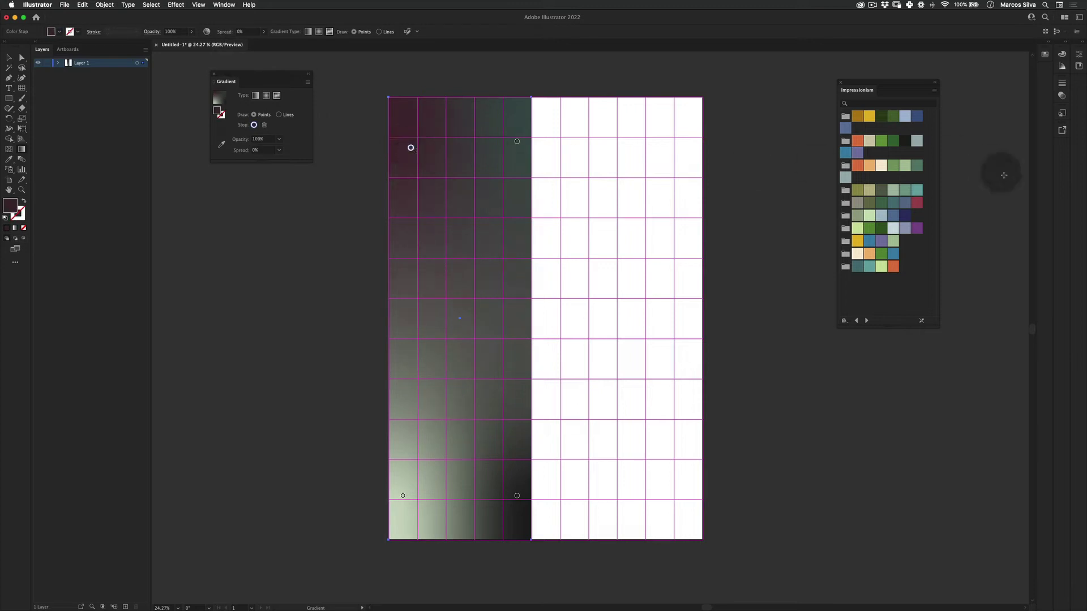
{"action": "left_click", "coordinate": [858, 165]}
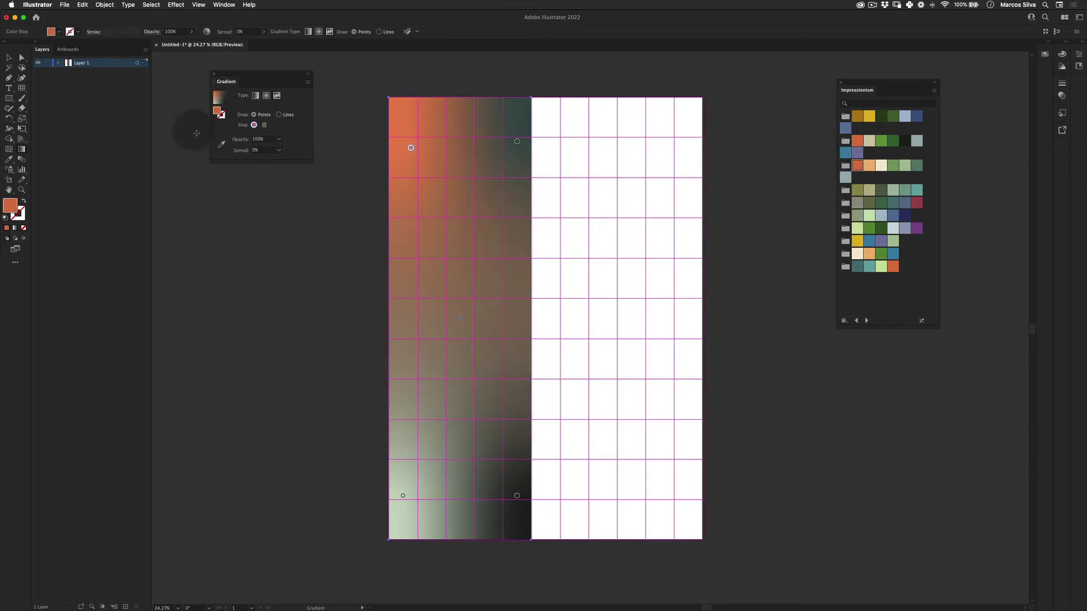
{"action": "left_click_drag", "start_coordinate": [517, 142], "coordinate": [505, 141]}
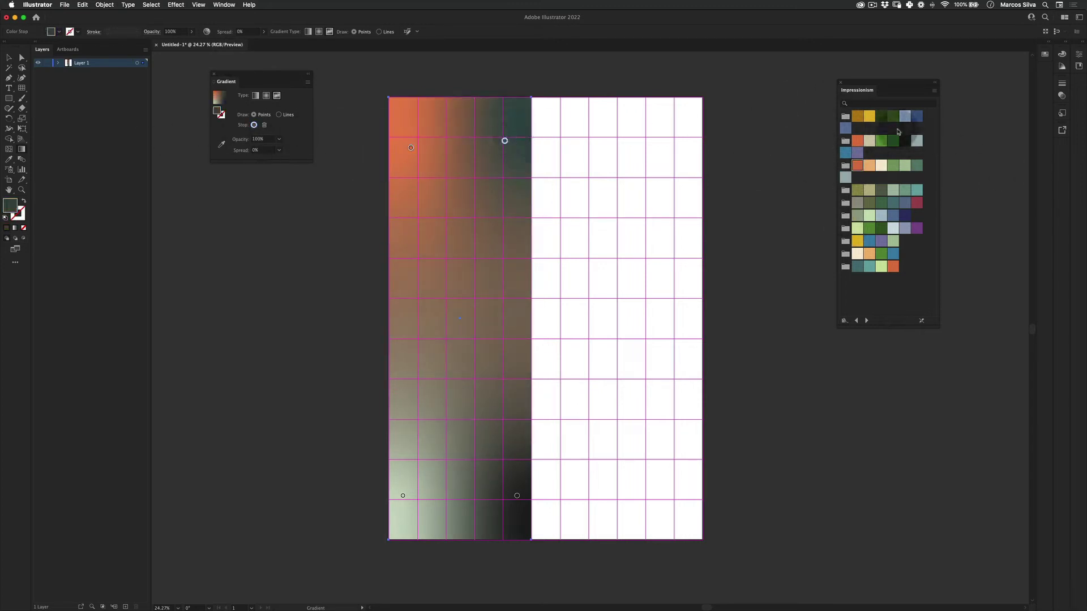
{"action": "left_click", "coordinate": [869, 116]}
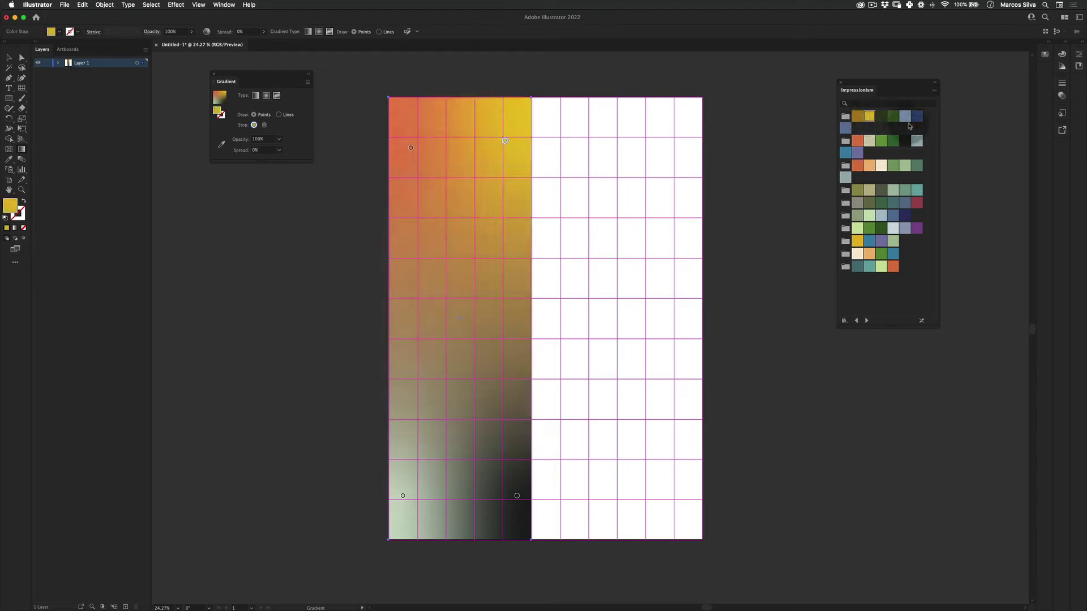
{"action": "left_click", "coordinate": [916, 203]}
{"action": "left_click", "coordinate": [893, 253]}
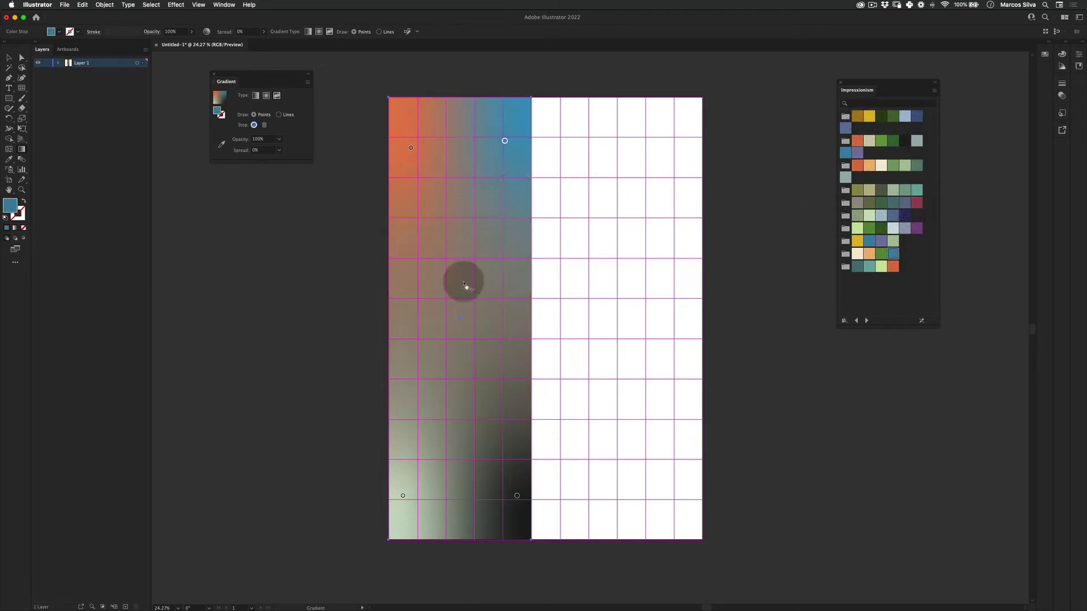
- Move the lower-left gradient point to the rectangle's middle and colour it crimson, colour the lower-right point light green, and deselect the rectangle
{"action": "left_click_drag", "start_coordinate": [403, 495], "coordinate": [450, 363]}
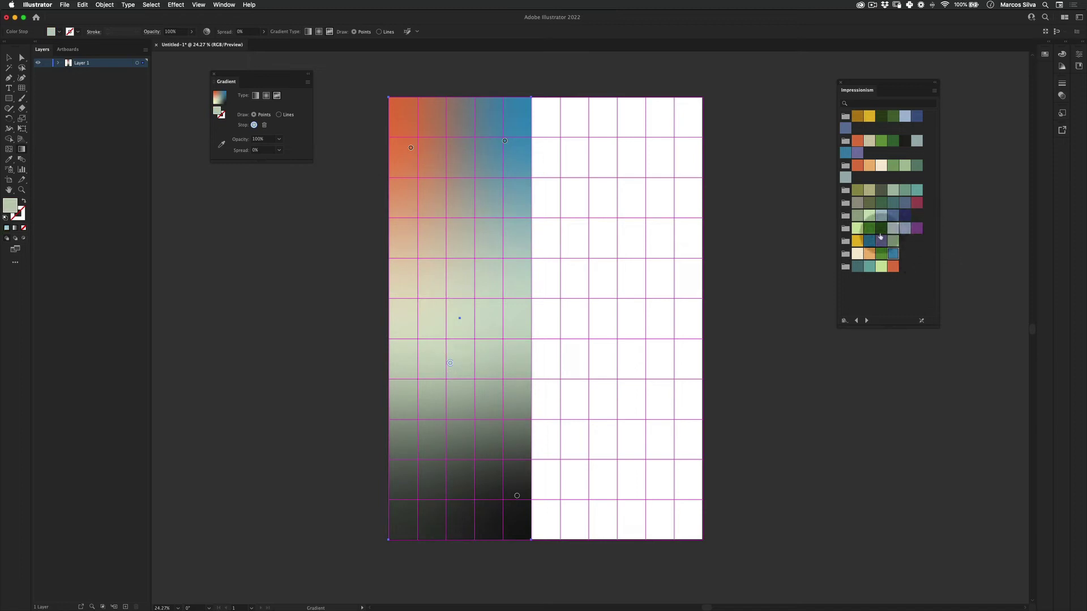
{"action": "left_click", "coordinate": [869, 241]}
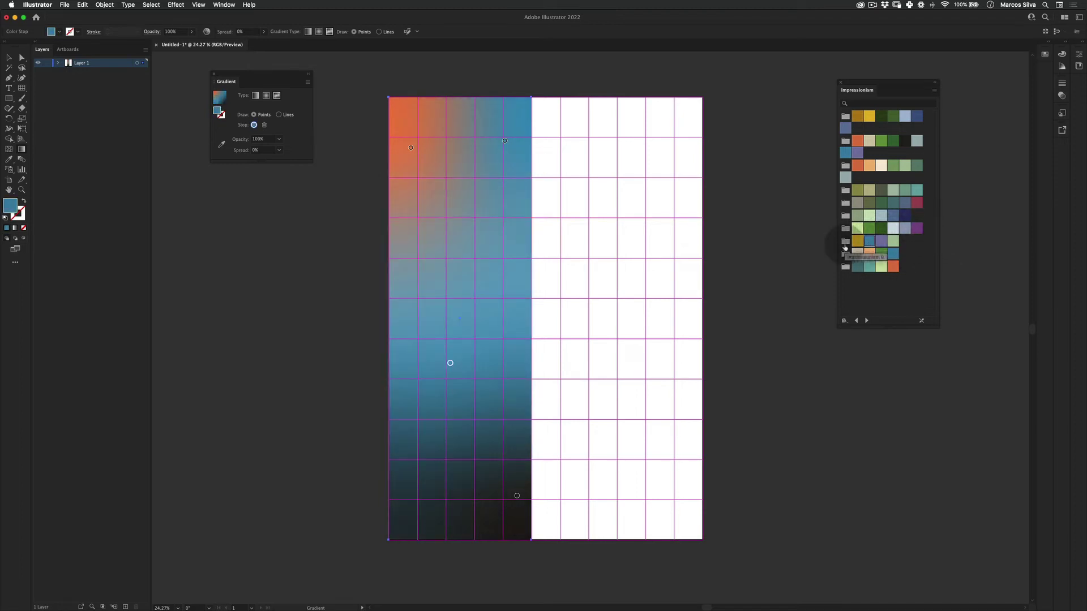
{"action": "left_click", "coordinate": [916, 203]}
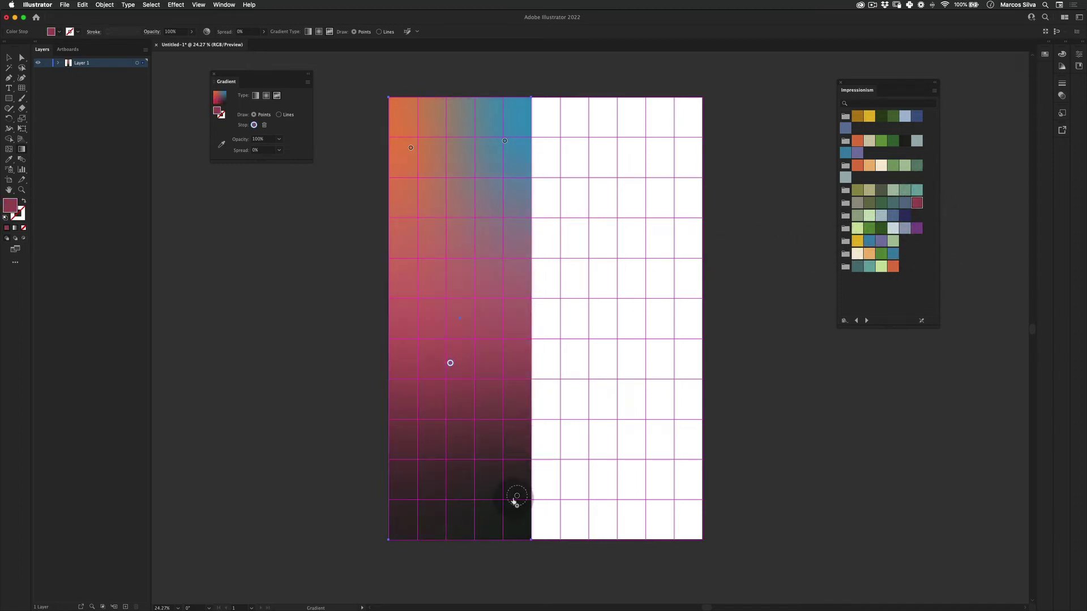
{"action": "left_click_drag", "start_coordinate": [500, 490], "coordinate": [508, 498]}
{"action": "left_click", "coordinate": [884, 268]}
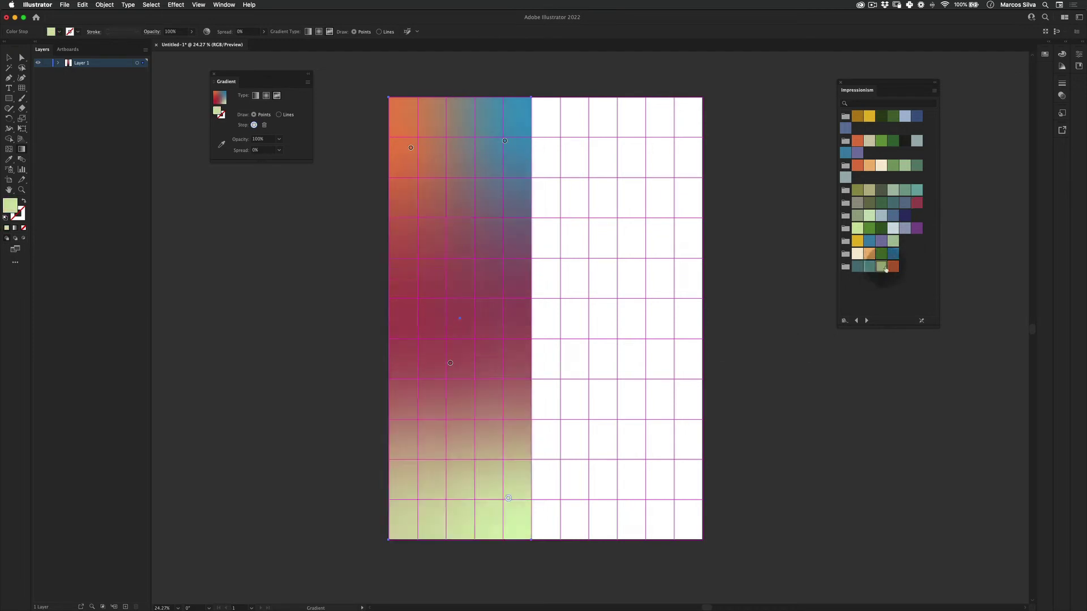
{"action": "left_click_drag", "start_coordinate": [450, 363], "coordinate": [437, 331]}
{"action": "key", "text": "v"}
{"action": "left_click", "coordinate": [334, 360]}
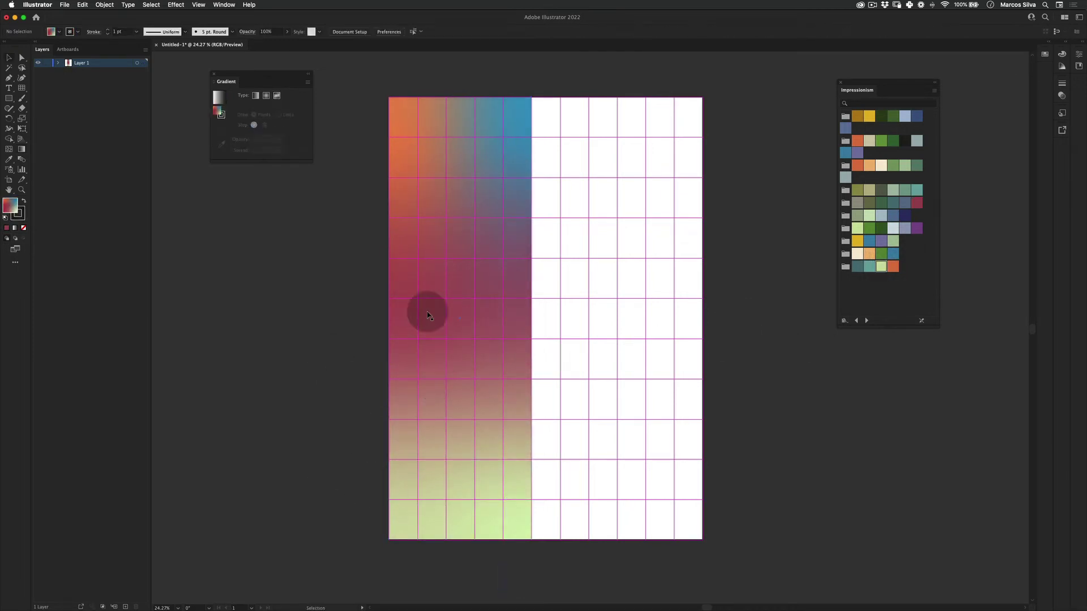
- Hide the grid guides to preview the gradient rectangle without them, and show them again
{"action": "key", "text": "ctrl+semicolon"}
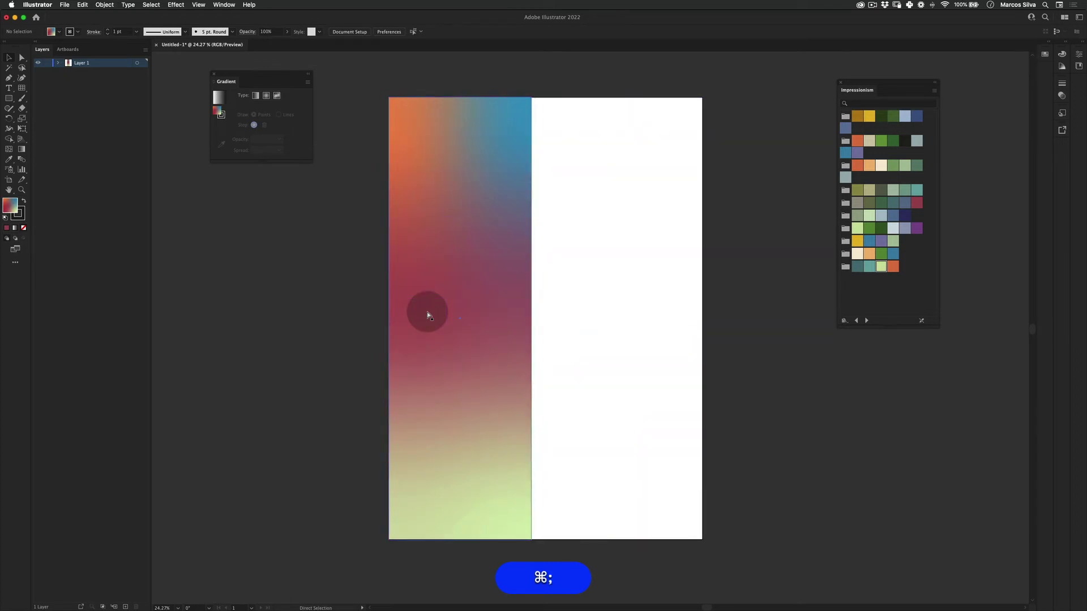
{"action": "key", "text": "super+semicolon"}
{"action": "key", "text": "super+semicolon"}
{"action": "key", "text": "super+semicolon"}
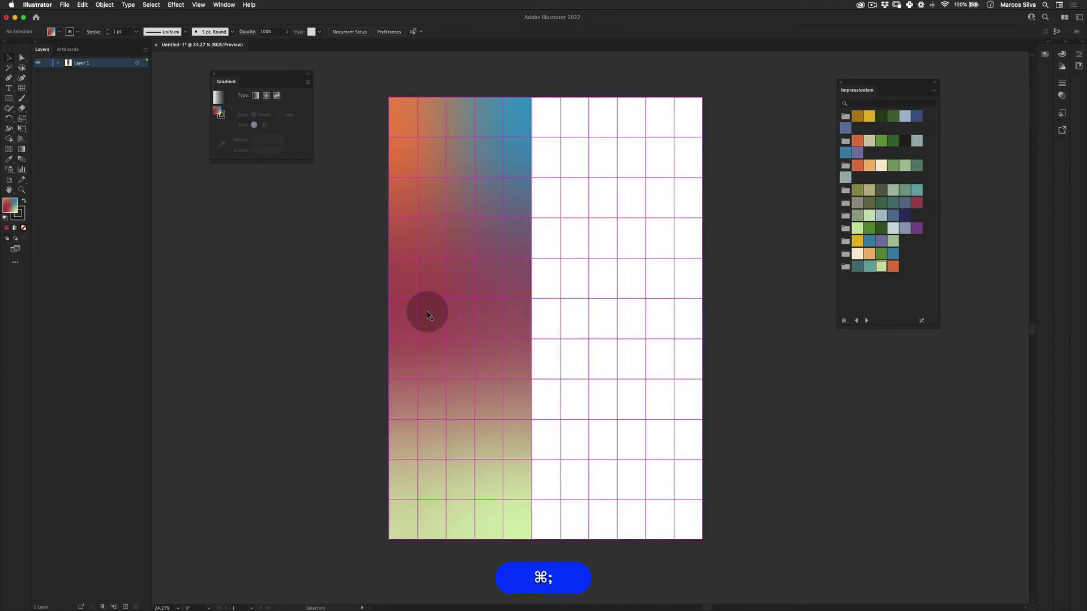
- Draw a narrow rectangle about 156 × 1529 px in the second grid column, from the second guide row line to the ninth
{"action": "key", "text": "a"}
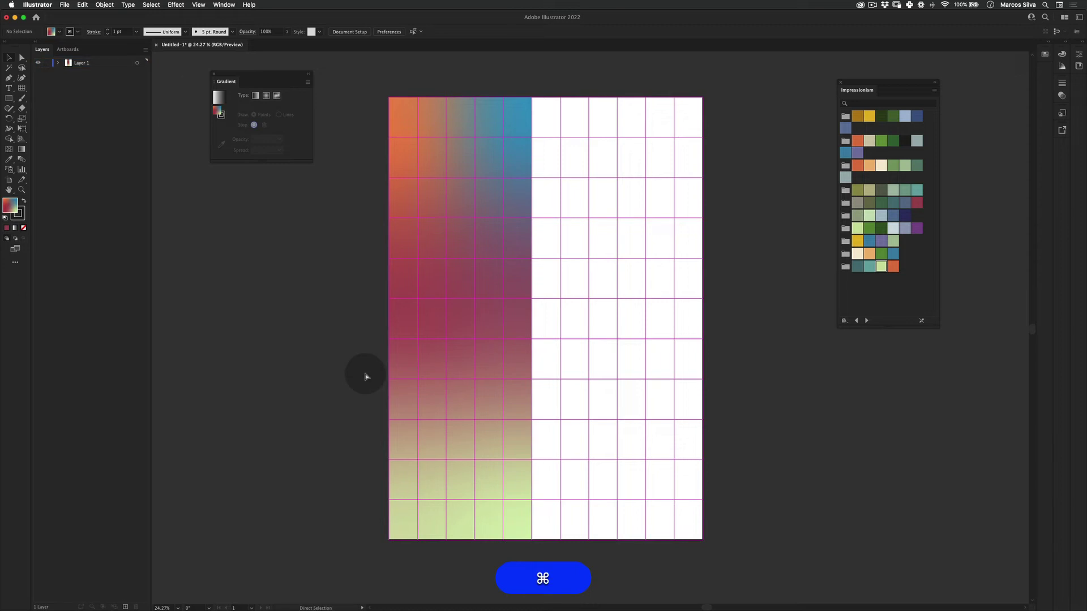
{"action": "left_click", "coordinate": [9, 98]}
{"action": "left_click_drag", "start_coordinate": [417, 177], "coordinate": [445, 460]}
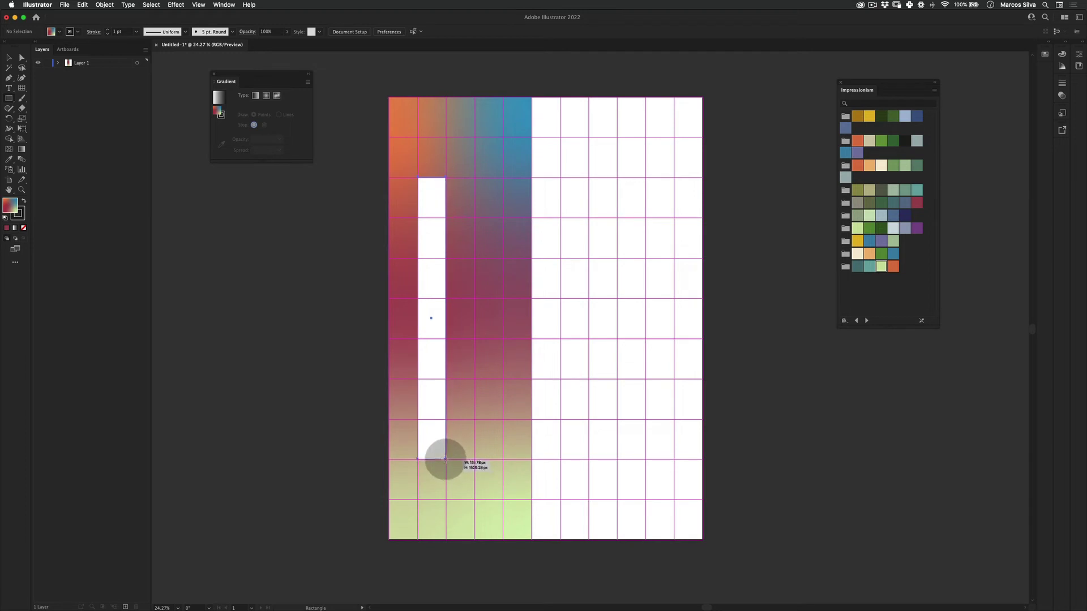
{"action": "left_click_drag", "start_coordinate": [448, 457], "coordinate": [446, 459]}
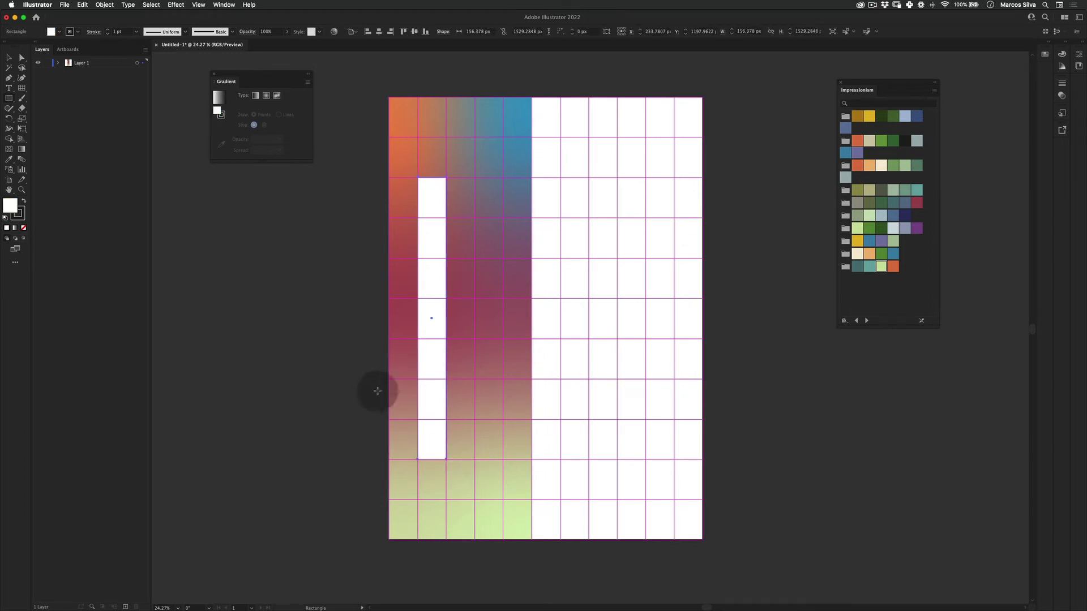
- Apply the large rectangle's freeform gradient to the narrow bar, deselect it, and hide the grid guides
{"action": "key", "text": "i"}
{"action": "left_click", "coordinate": [461, 296]}
{"action": "key", "text": "v"}
{"action": "left_click", "coordinate": [293, 464]}
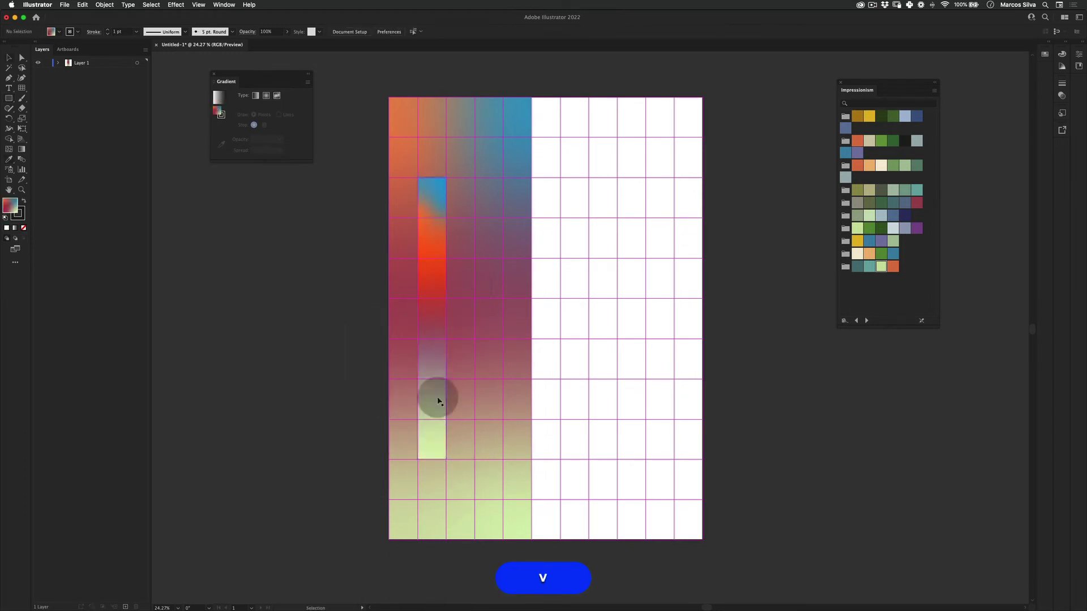
{"action": "key", "text": "super+semicolon"}
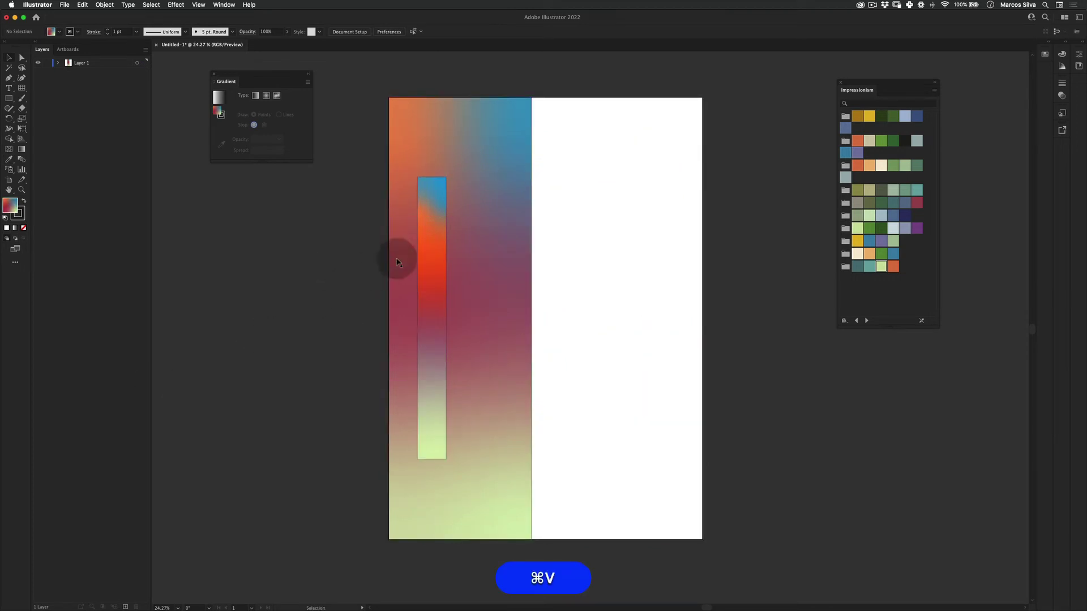
- Remove the stroke from the narrow gradient bar
{"action": "left_click", "coordinate": [432, 257]}
{"action": "key", "text": "x"}
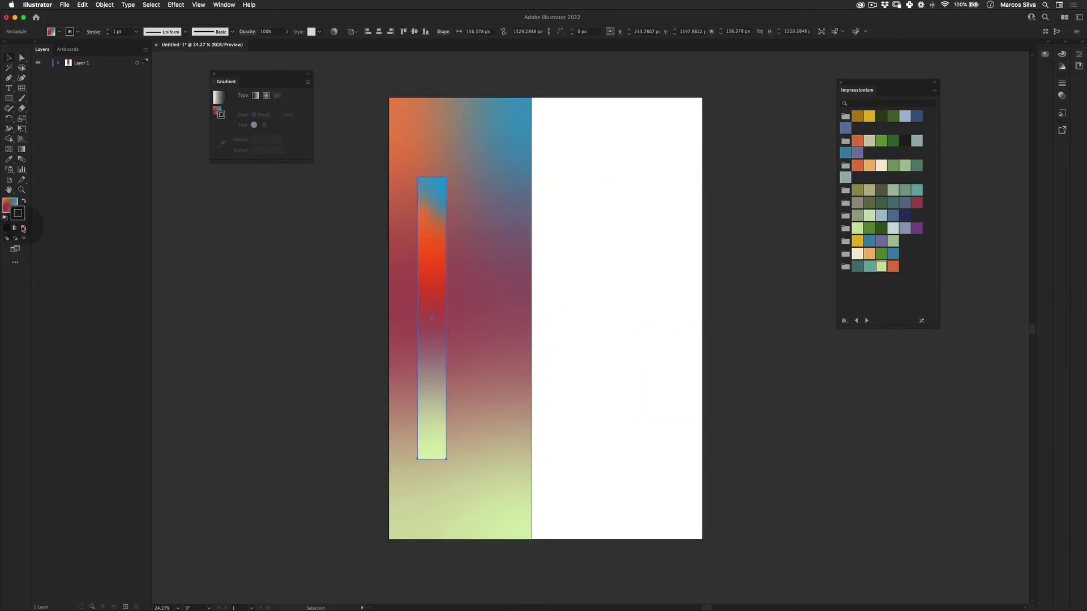
{"action": "left_click", "coordinate": [23, 229]}
{"action": "key", "text": "x"}
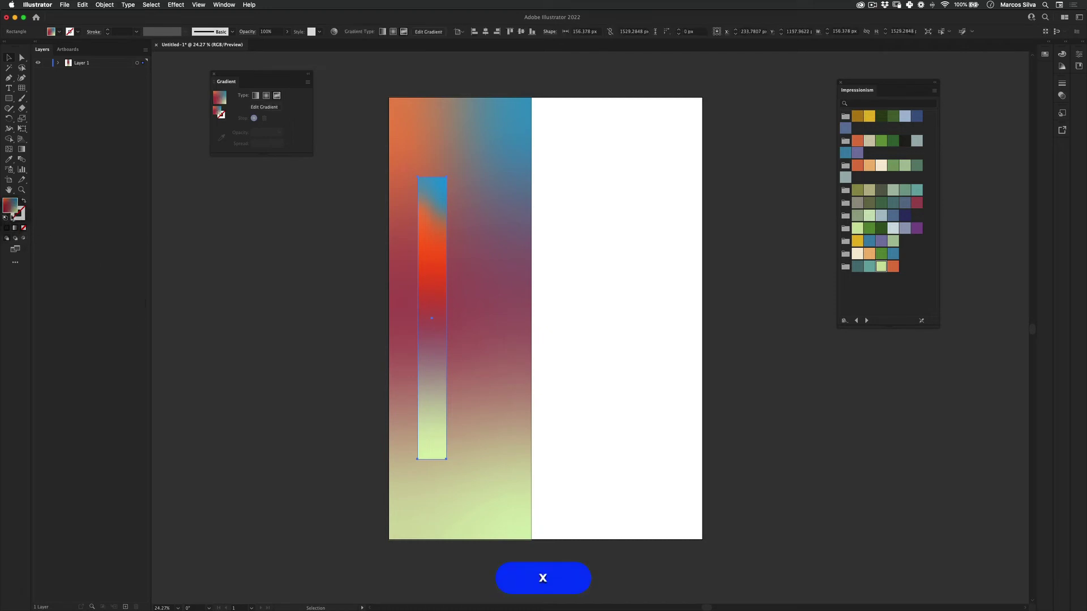
- Colour the bar's topmost gradient point cream, and move the second point slightly lower and colour it sage green from the Impressionism swatches
{"action": "left_click", "coordinate": [20, 150]}
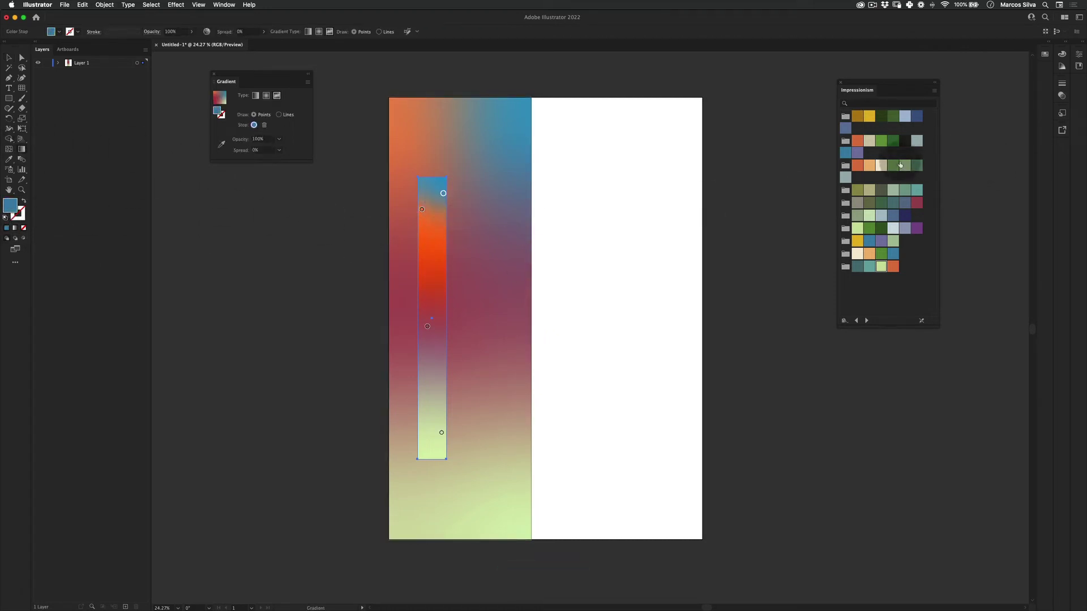
{"action": "left_click", "coordinate": [880, 165]}
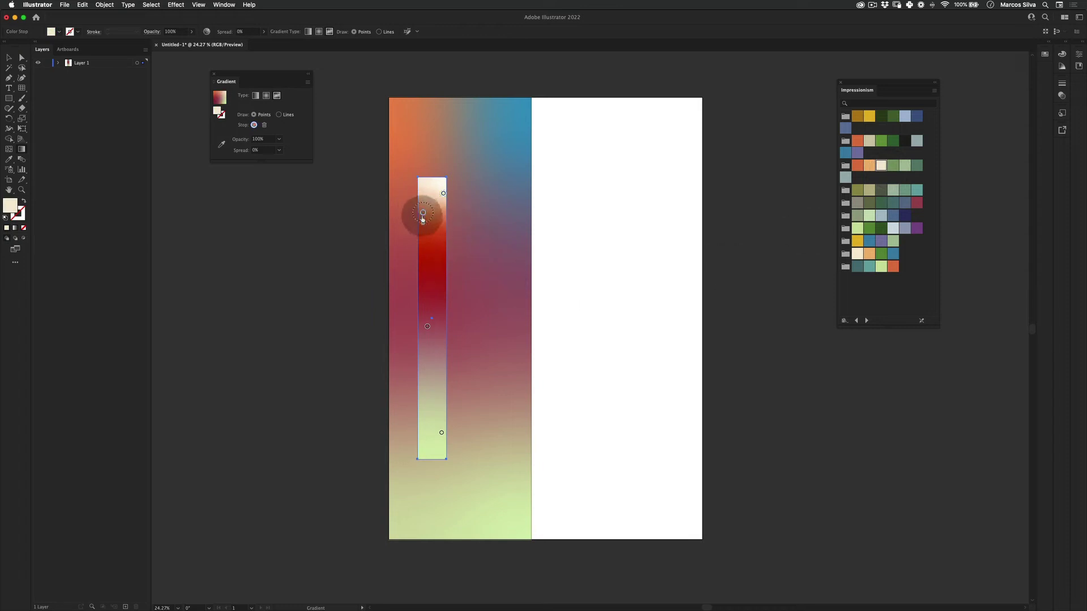
{"action": "left_click_drag", "start_coordinate": [422, 217], "coordinate": [427, 232]}
{"action": "left_click", "coordinate": [893, 189]}
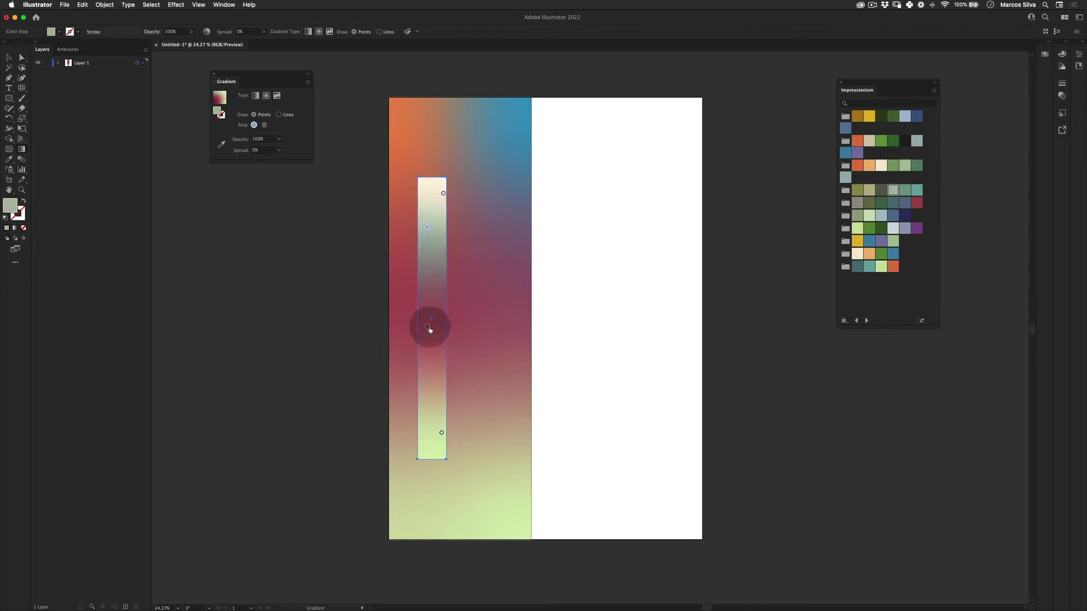
- Colour the bar's middle gradient point dark navy from the Impressionism swatches
{"action": "left_click", "coordinate": [428, 327]}
{"action": "left_click", "coordinate": [916, 202]}
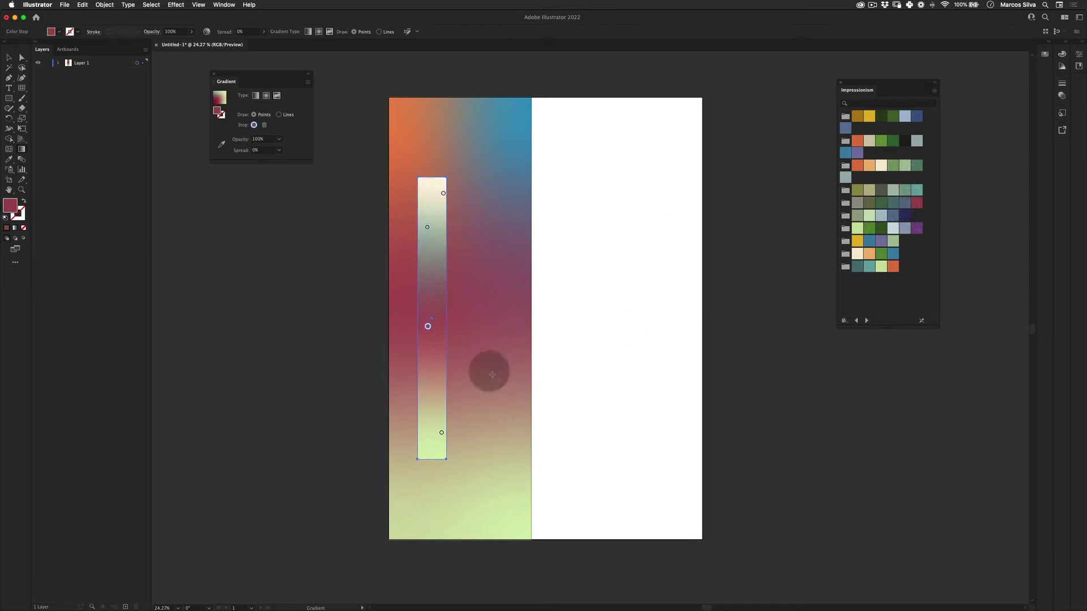
{"action": "left_click", "coordinate": [904, 216]}
- Shift the bar's lowest gradient point slightly down, colour it orange from the Impressionism swatches, and deselect the bar
{"action": "left_click_drag", "start_coordinate": [442, 432], "coordinate": [441, 437]}
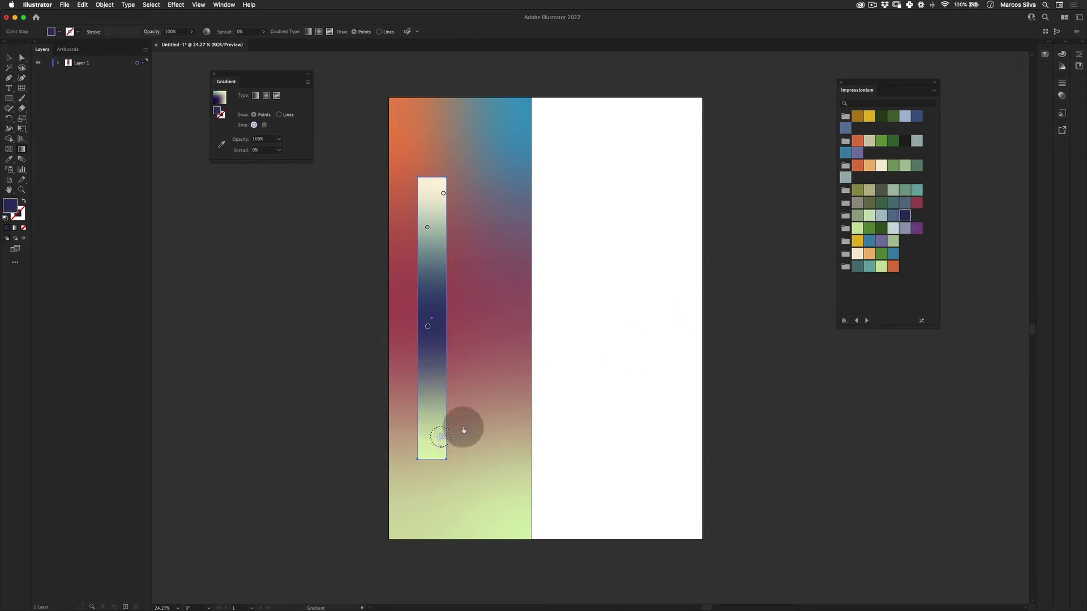
{"action": "left_click", "coordinate": [869, 241]}
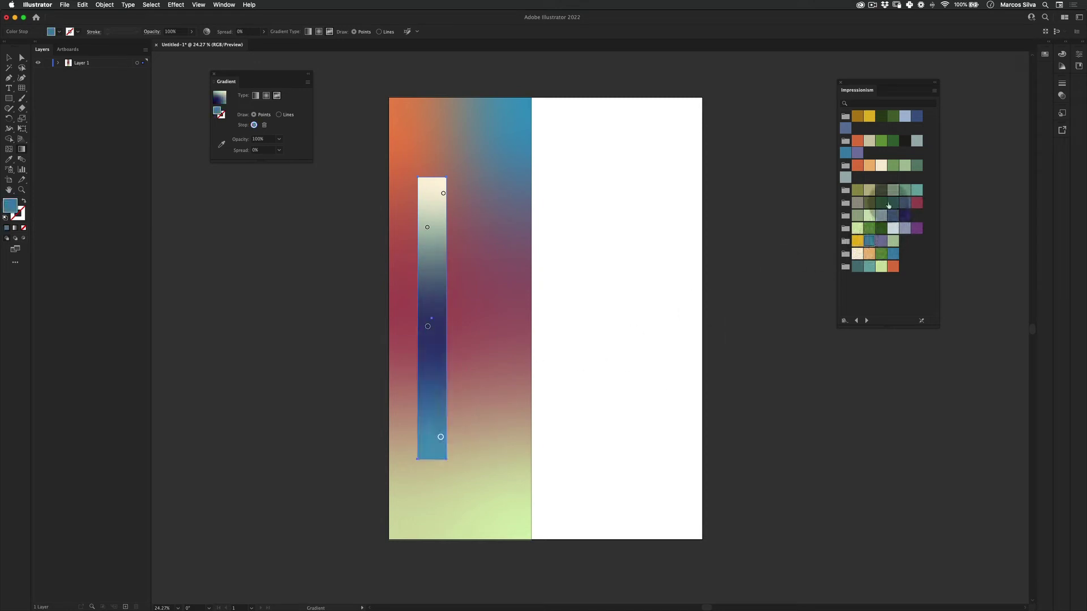
{"action": "left_click", "coordinate": [857, 140]}
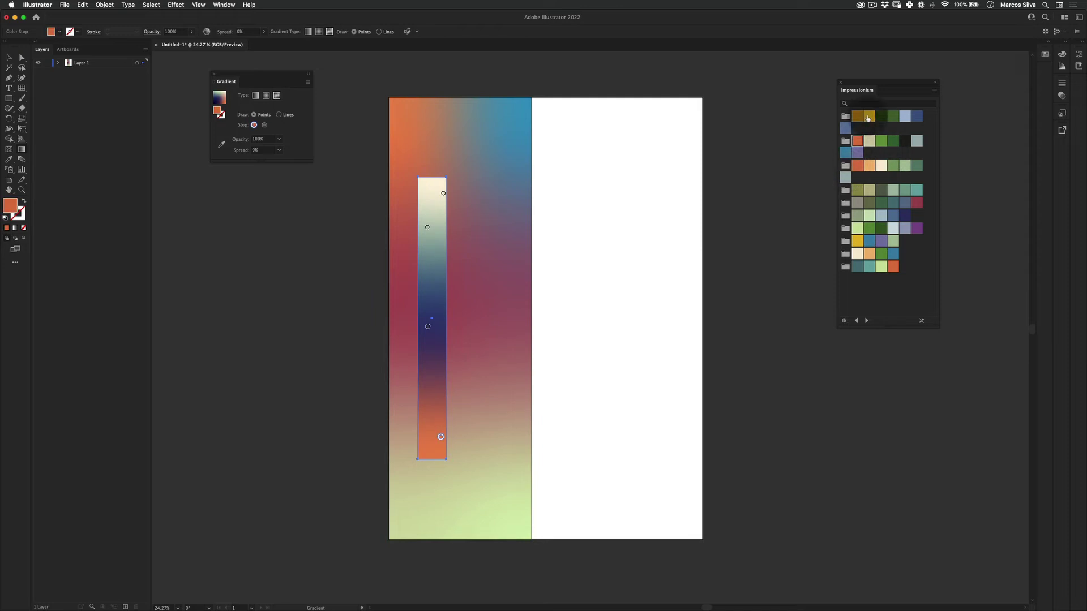
{"action": "left_click", "coordinate": [869, 117]}
{"action": "left_click", "coordinate": [857, 140]}
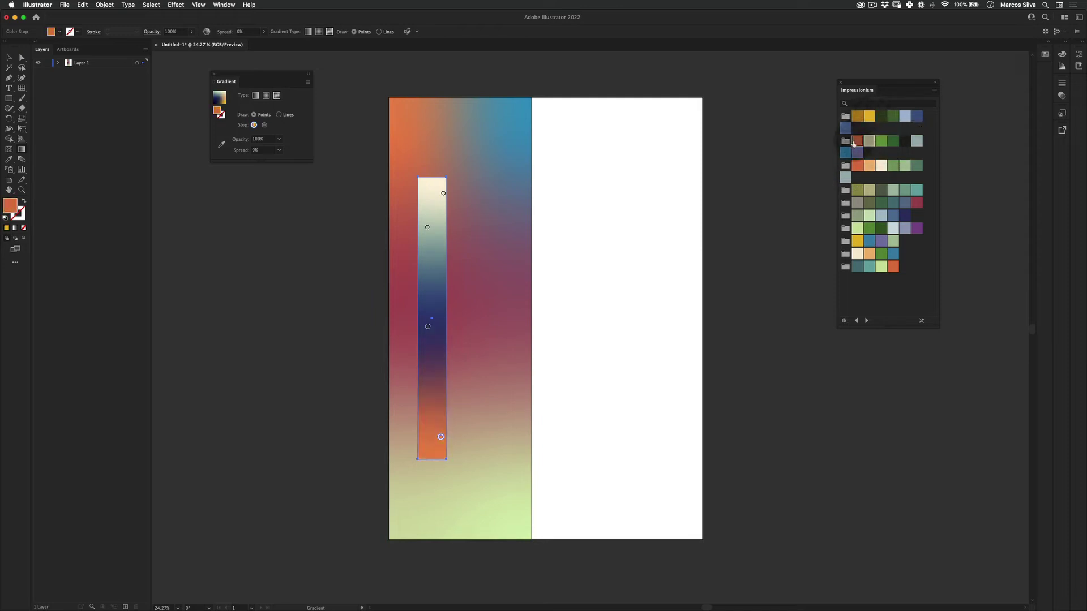
{"action": "key", "text": "v"}
{"action": "left_click", "coordinate": [287, 375]}
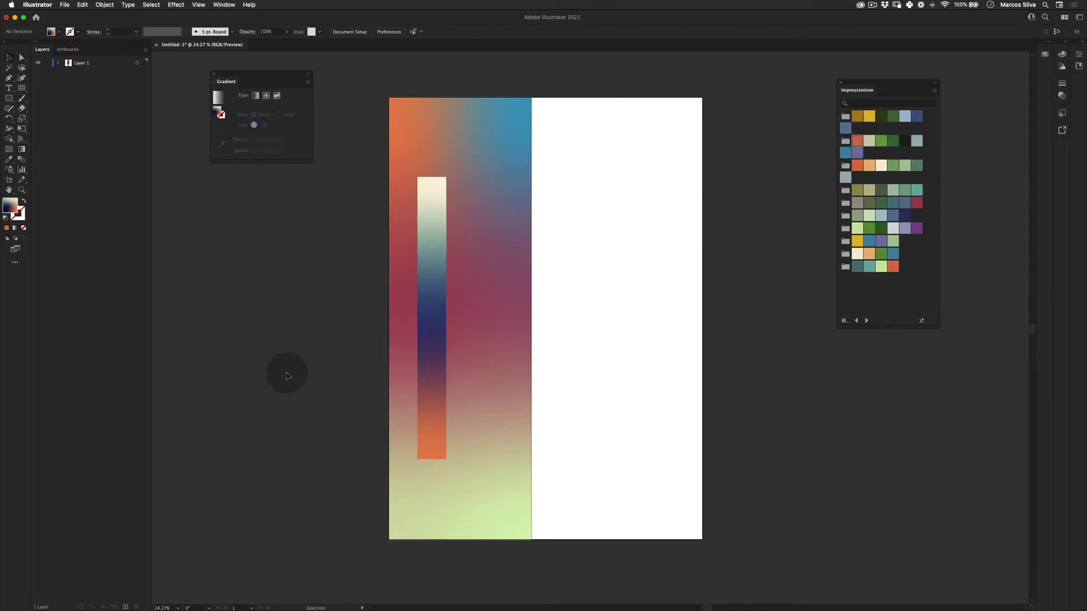
- Show the guides, duplicate the bar twice across with one-column gaps to make three bars, and hide the guides
{"action": "key", "text": "super+apostrophe"}
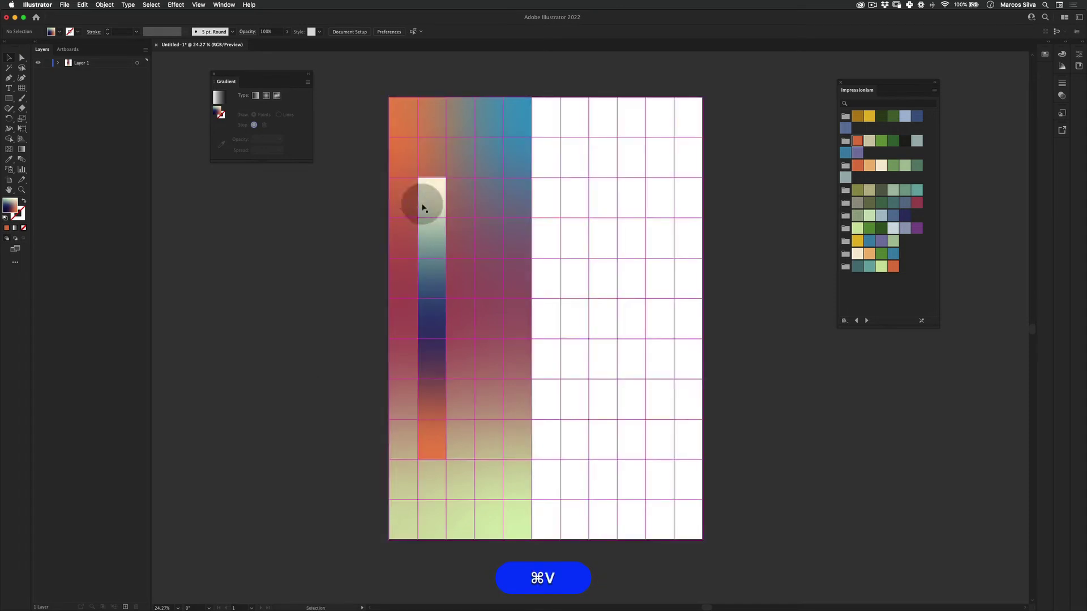
{"action": "left_click_drag", "start_coordinate": [433, 202], "coordinate": [546, 204]}
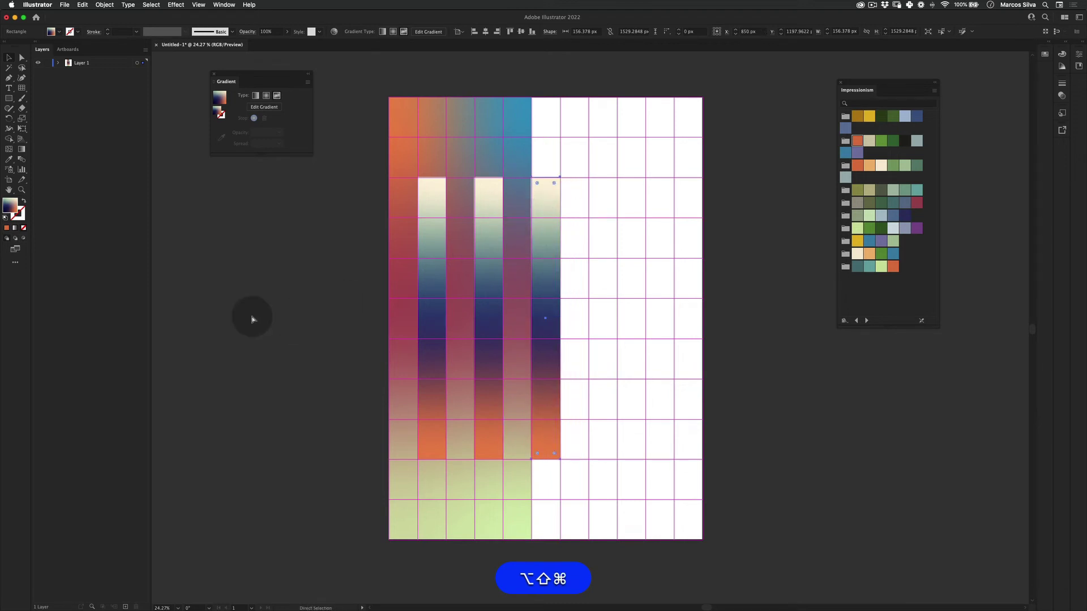
{"action": "key", "text": "super+shift+a"}
{"action": "key", "text": "super+apostrophe"}
{"action": "key", "text": "z"}
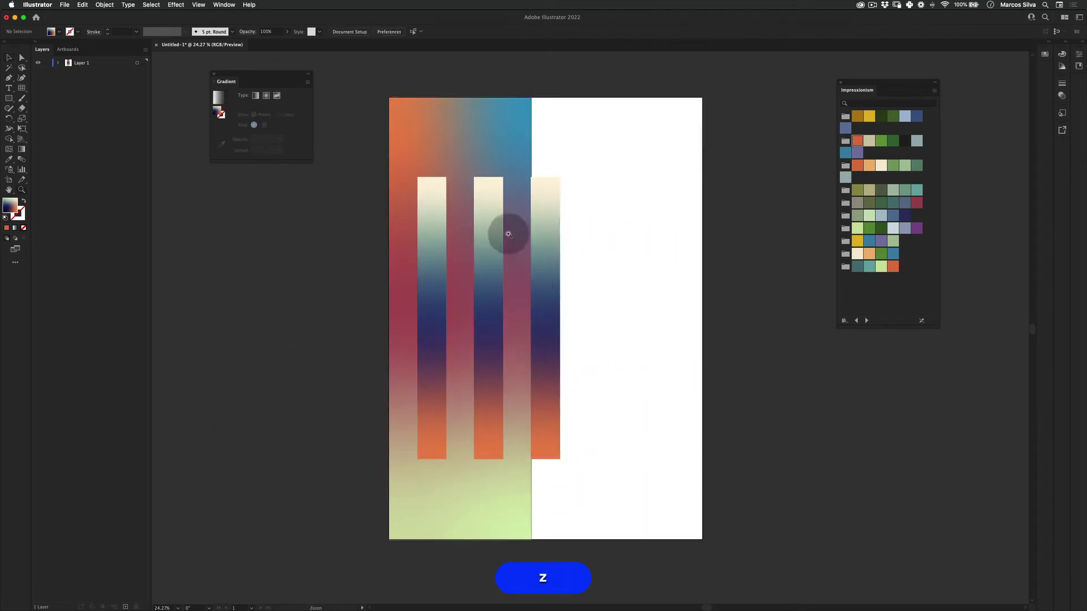
{"action": "key", "text": "v"}
{"action": "left_click_drag", "start_coordinate": [508, 234], "coordinate": [512, 207]}
{"action": "key", "text": "super+z"}
{"action": "key", "text": "super+space"}
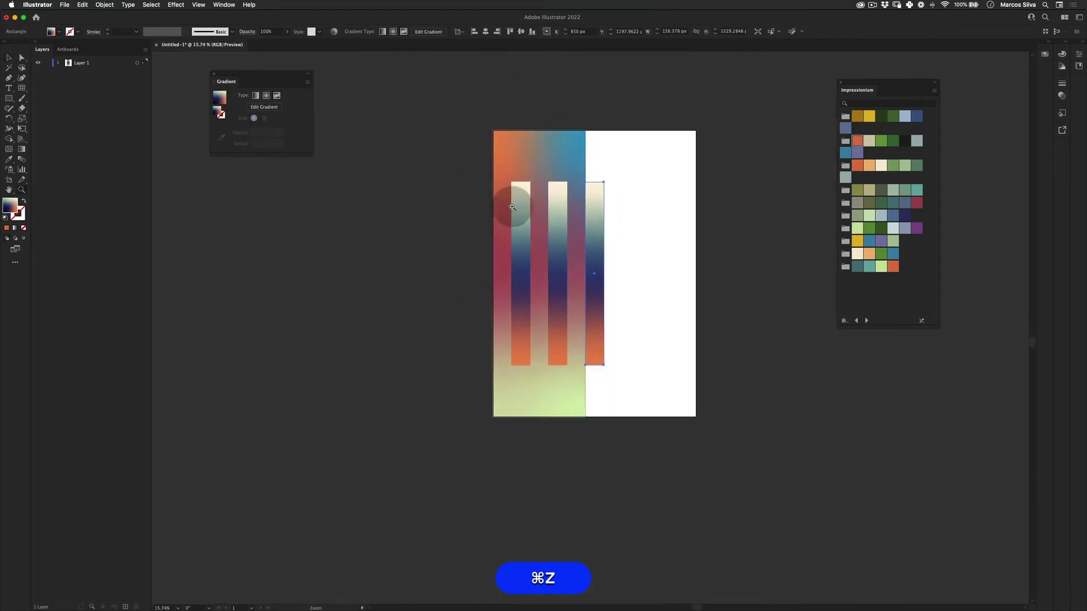
- Remove the stroke from the large background gradient rectangle and deselect it
{"action": "key", "text": "v"}
{"action": "left_click", "coordinate": [531, 161]}
{"action": "key", "text": "x"}
{"action": "key", "text": "z"}
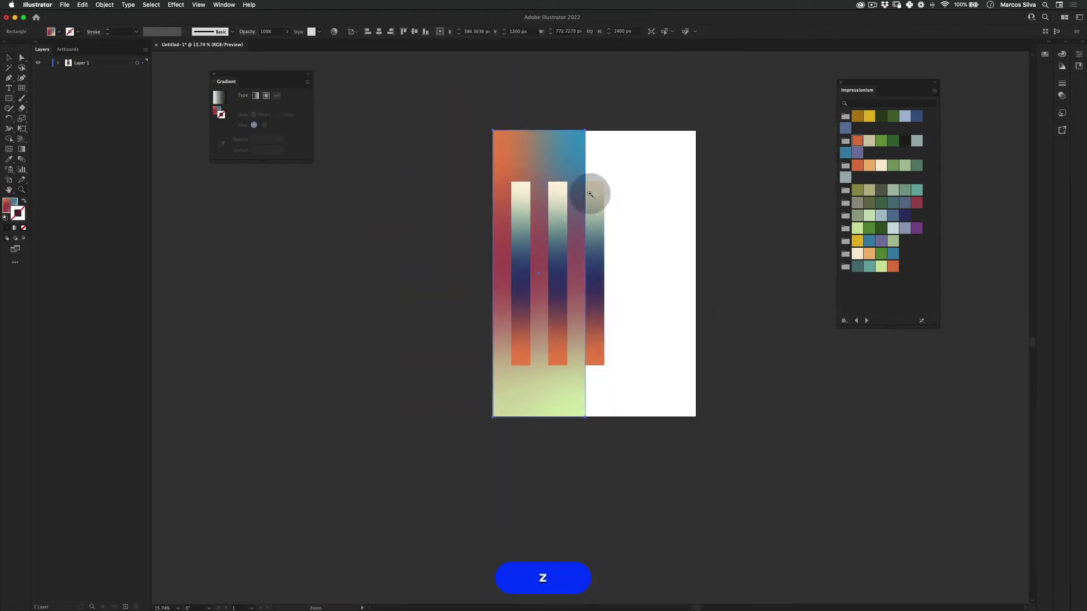
{"action": "left_click_drag", "start_coordinate": [579, 190], "coordinate": [645, 171]}
{"action": "key", "text": "space"}
{"action": "left_click_drag", "start_coordinate": [610, 254], "coordinate": [584, 253]}
{"action": "key", "text": "v"}
{"action": "left_click", "coordinate": [270, 355]}
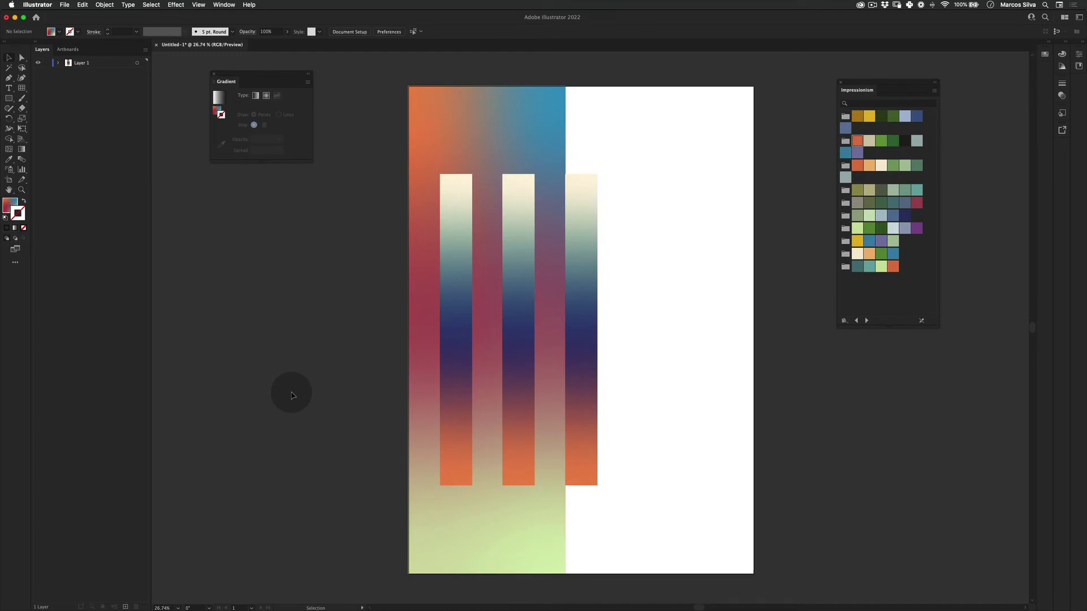
- Choose the Ellipse tool and show the grid guides
{"action": "key", "text": "space"}
{"action": "left_click_drag", "start_coordinate": [515, 313], "coordinate": [478, 305]}
{"action": "key", "text": "v"}
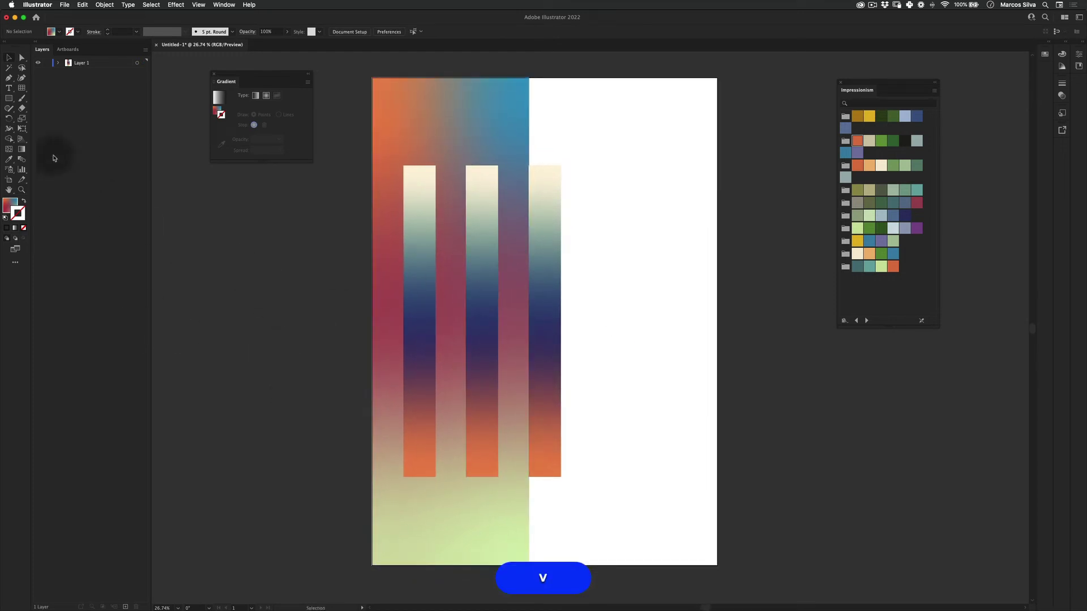
{"action": "left_click", "coordinate": [9, 98]}
{"action": "left_click", "coordinate": [72, 119]}
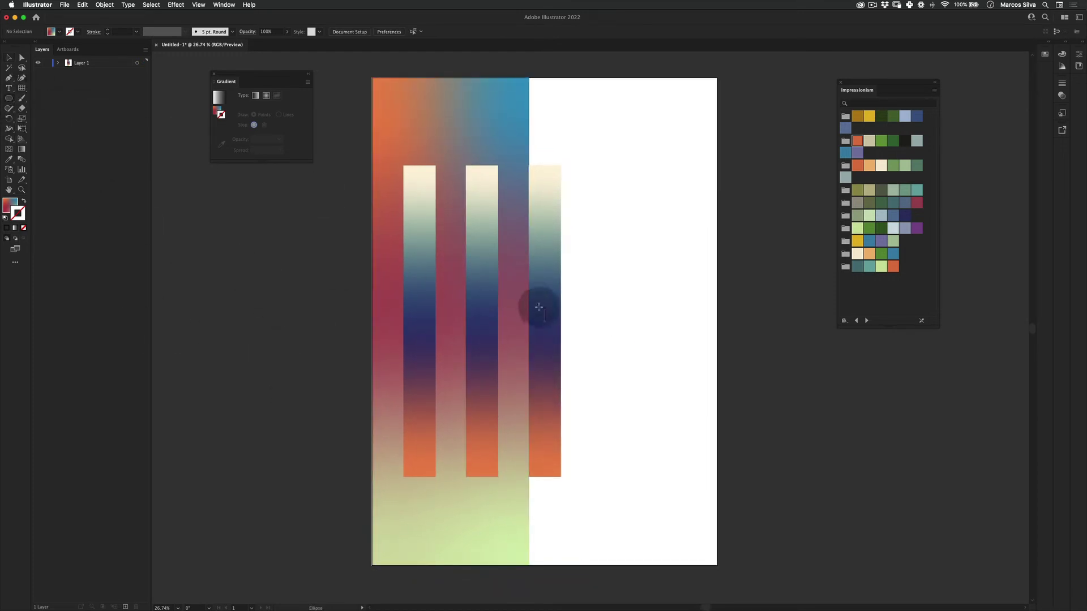
{"action": "key", "text": "super+semicolon"}
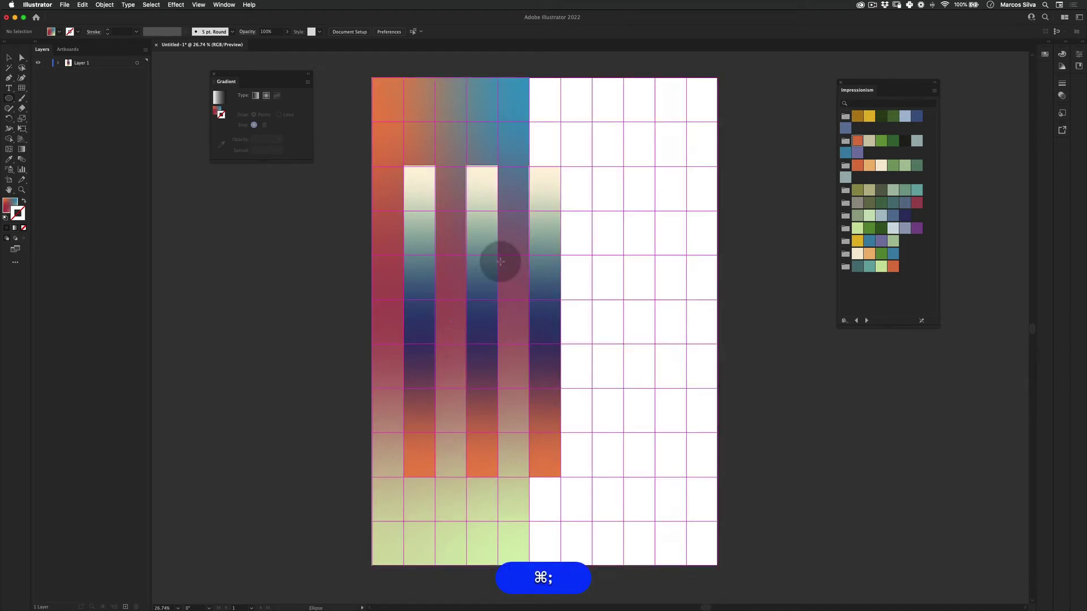
- Draw a circle about 1309 px in diameter, centred on the large gradient rectangle's right edge above the page's middle
{"action": "key", "text": "z"}
{"action": "key", "text": "v"}
{"action": "left_click_drag", "start_coordinate": [517, 281], "coordinate": [444, 322]}
{"action": "key", "text": "z"}
{"action": "key", "text": "space"}
{"action": "left_click_drag", "start_coordinate": [443, 322], "coordinate": [433, 307]}
{"action": "left_click", "coordinate": [9, 98]}
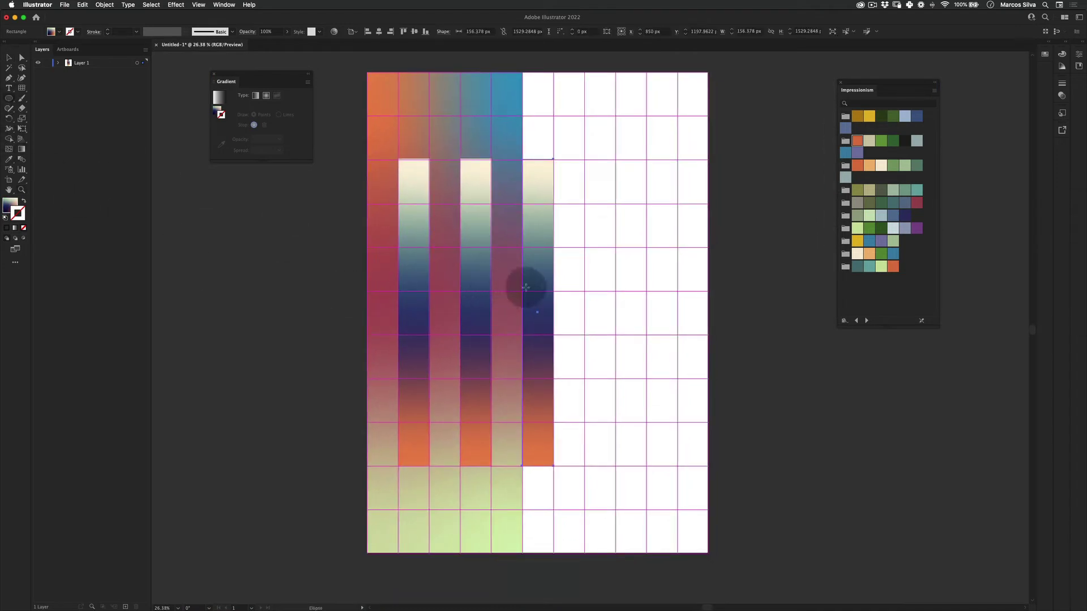
{"action": "left_click_drag", "start_coordinate": [521, 291], "coordinate": [651, 240]}
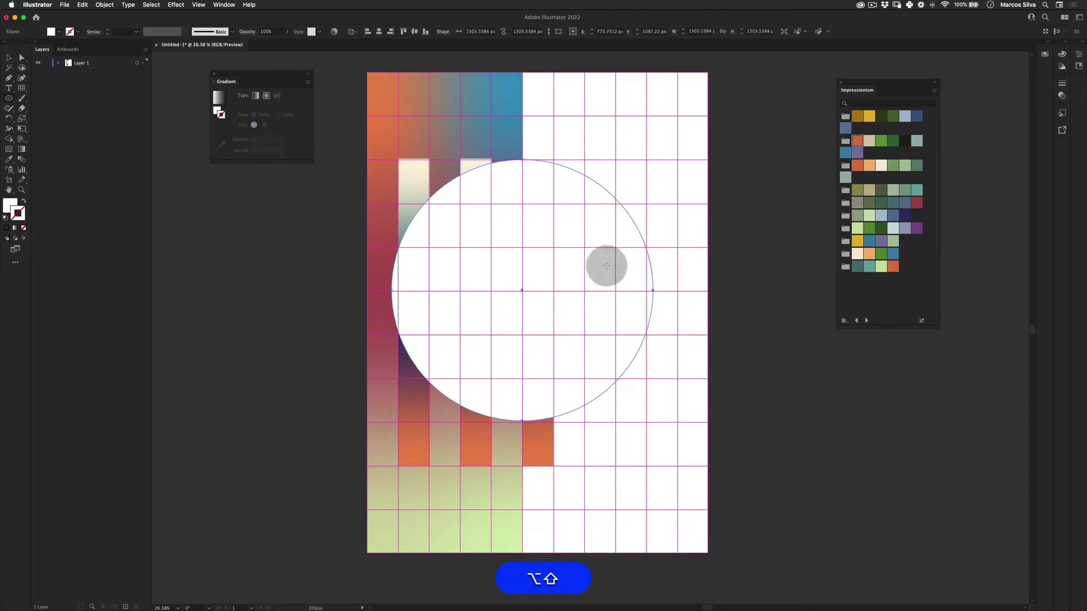
{"action": "key", "text": "e"}
{"action": "left_click_drag", "start_coordinate": [654, 420], "coordinate": [651, 420]}
{"action": "key", "text": "shift+v"}
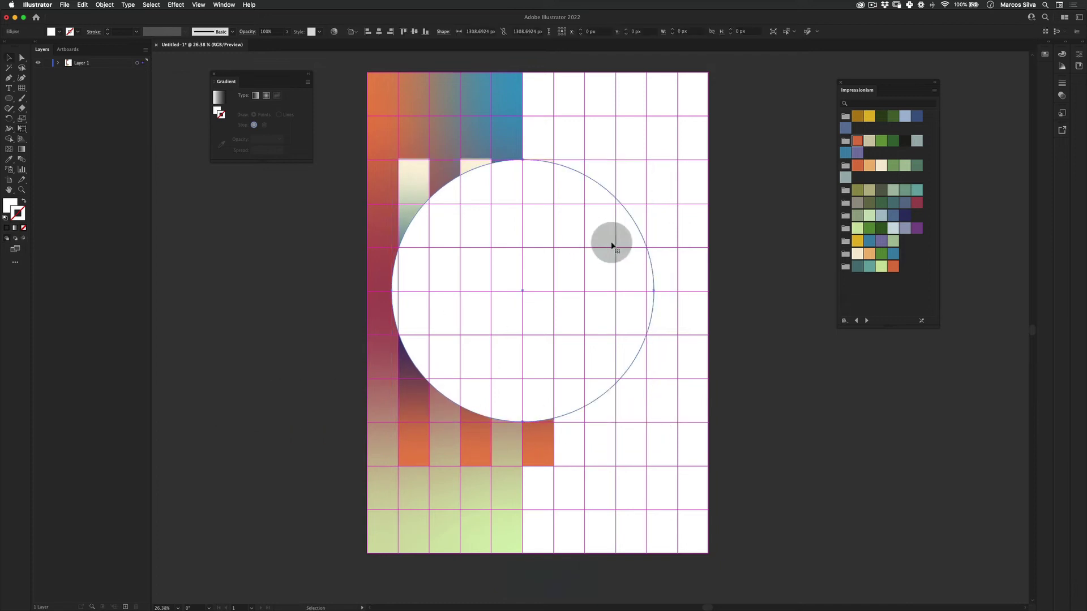
- Fill the circle with the near-black Impressionism swatch and leave it without a stroke
{"action": "key", "text": "o"}
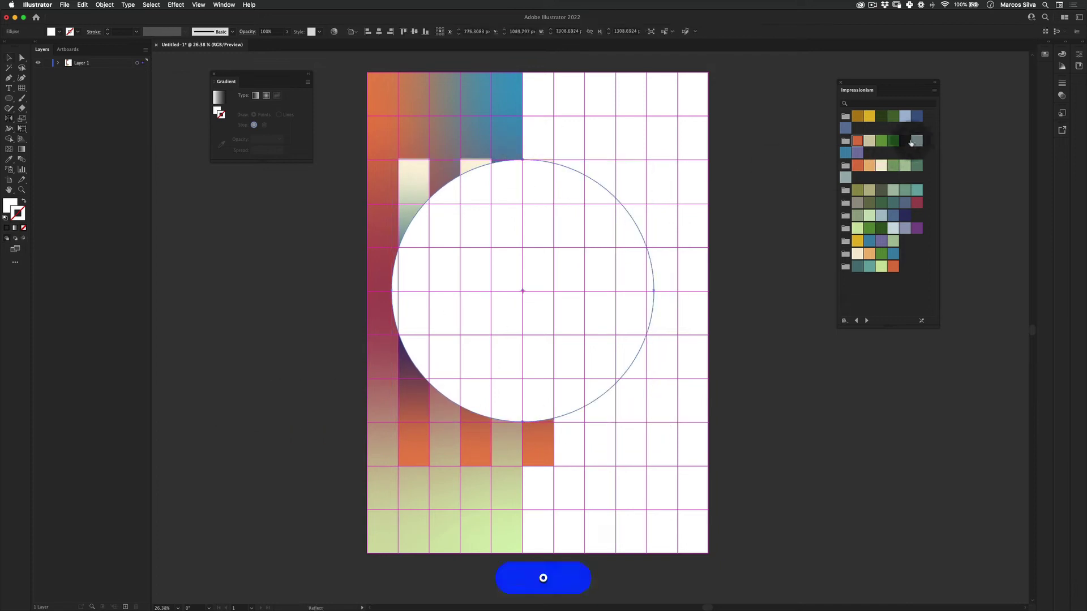
{"action": "left_click", "coordinate": [24, 201]}
{"action": "key", "text": "x"}
{"action": "left_click", "coordinate": [25, 229]}
{"action": "key", "text": "v"}
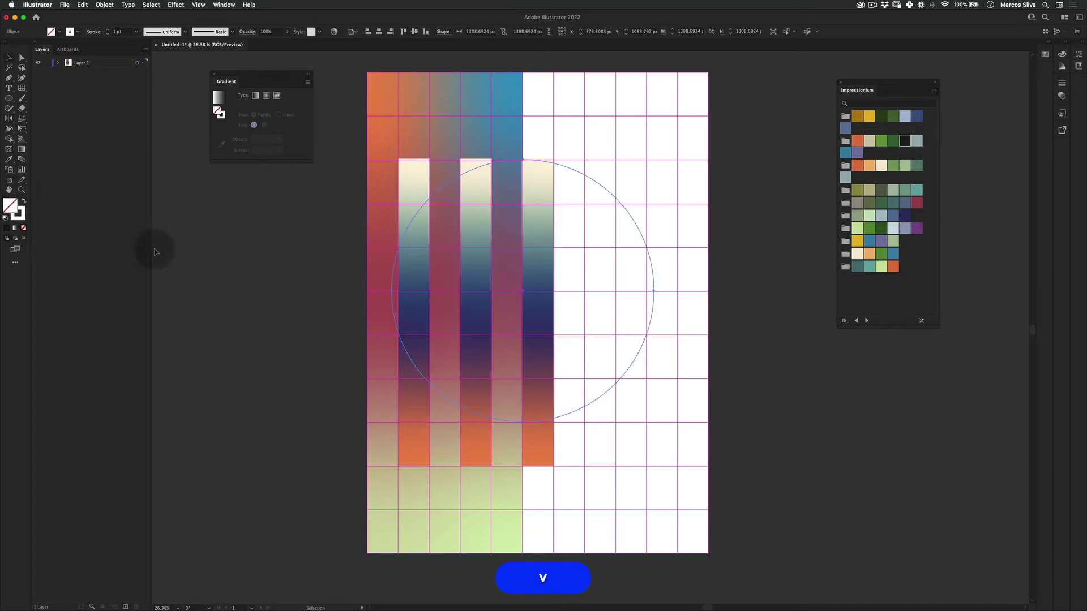
{"action": "key", "text": "super+z"}
{"action": "key", "text": "slash"}
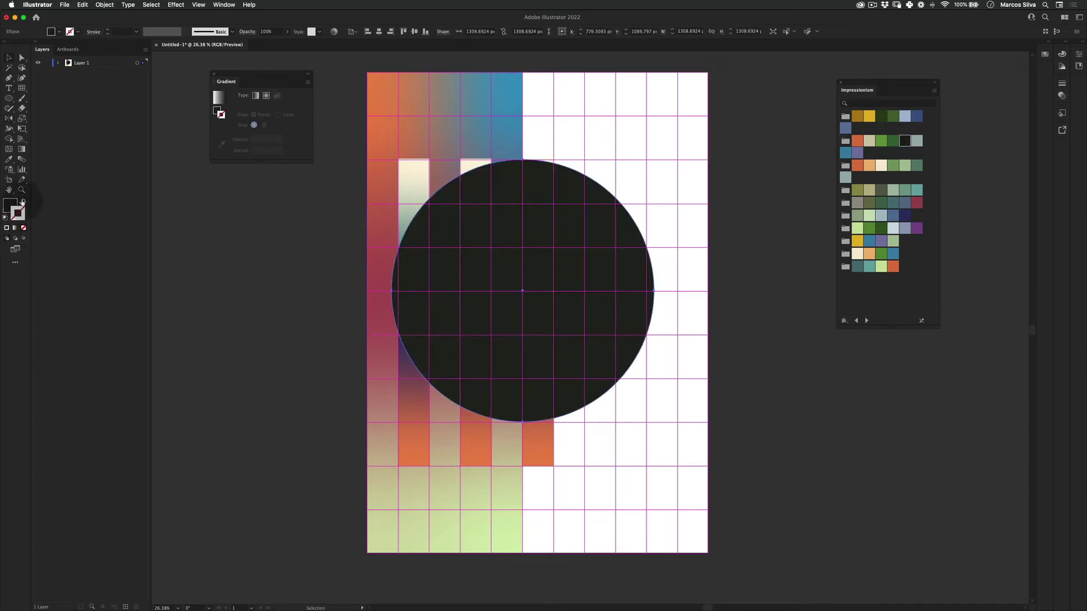
{"action": "key", "text": "shift+super+x"}
- Send the near-black circle behind the gradient rectangle and bars, and deselect it
{"action": "key", "text": "shift+super+bracketleft"}
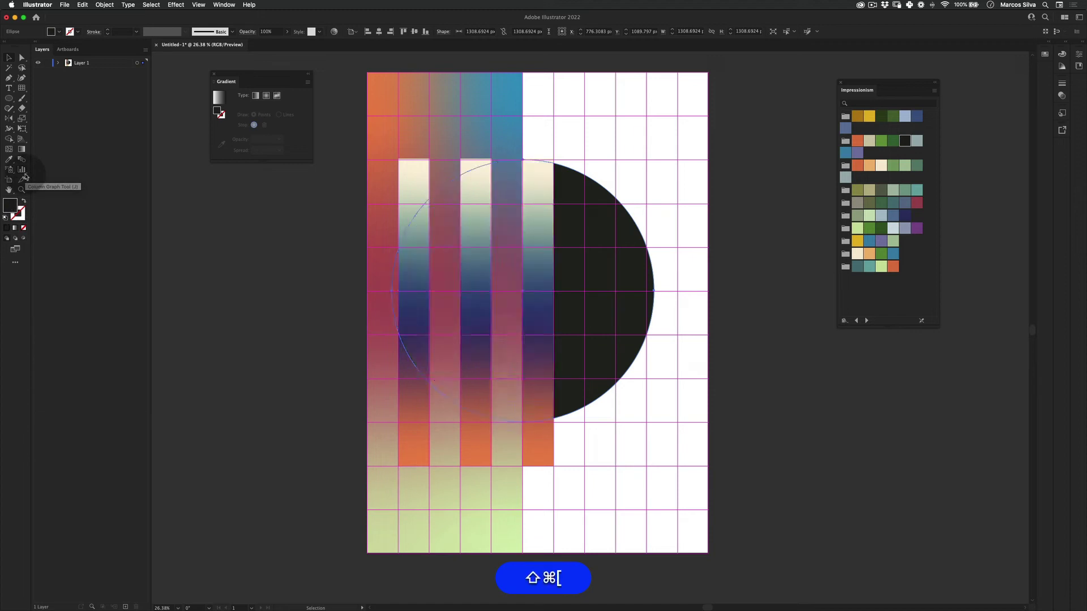
{"action": "key", "text": "shift+super+a"}
{"action": "key", "text": "v"}
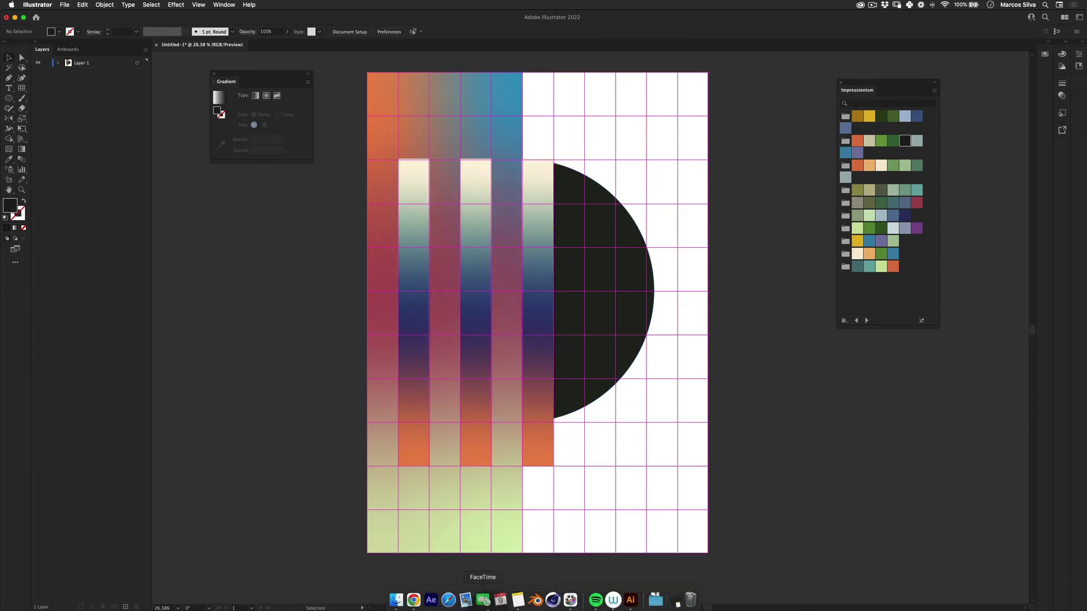
{"action": "key", "text": "v"}
- Move the circle straight down to Y 1200 px, deselect it, and hide the grid guides
{"action": "left_click_drag", "start_coordinate": [619, 261], "coordinate": [621, 281]}
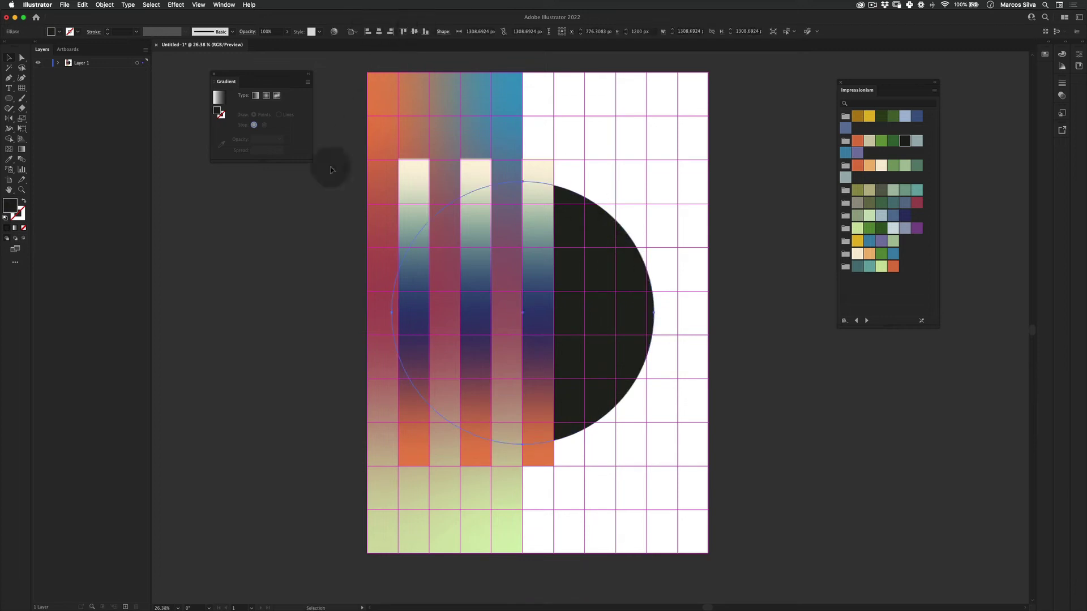
{"action": "left_click", "coordinate": [226, 246]}
{"action": "key", "text": "super+semicolon"}
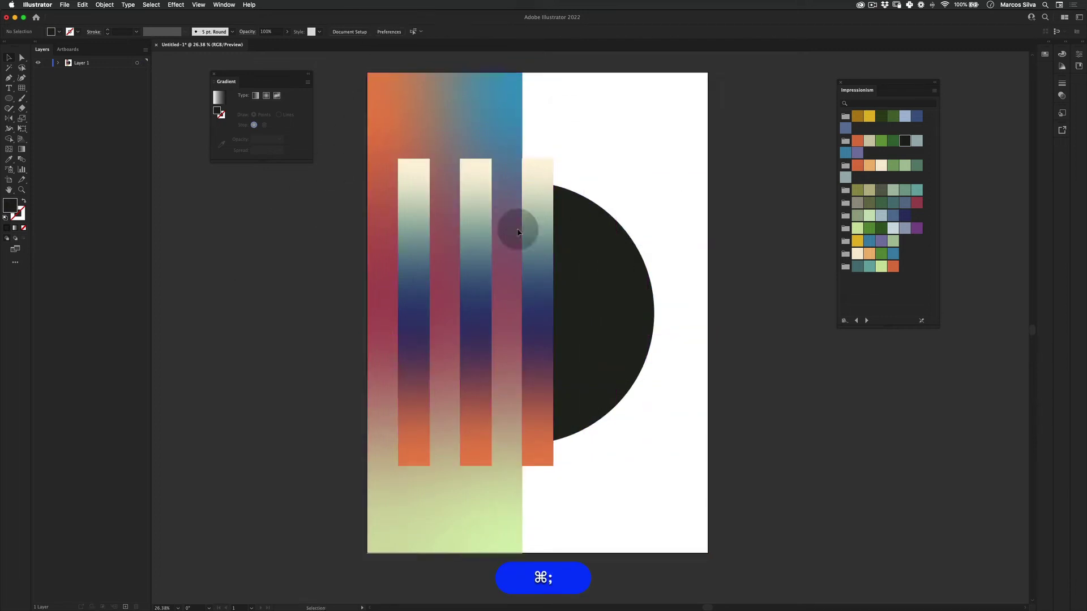
- Cover the page's blank area beside the gradient rectangle with an about 924 × 2400 px grey-green rectangle and send it to the back
{"action": "left_click_drag", "start_coordinate": [9, 102], "coordinate": [34, 90]}
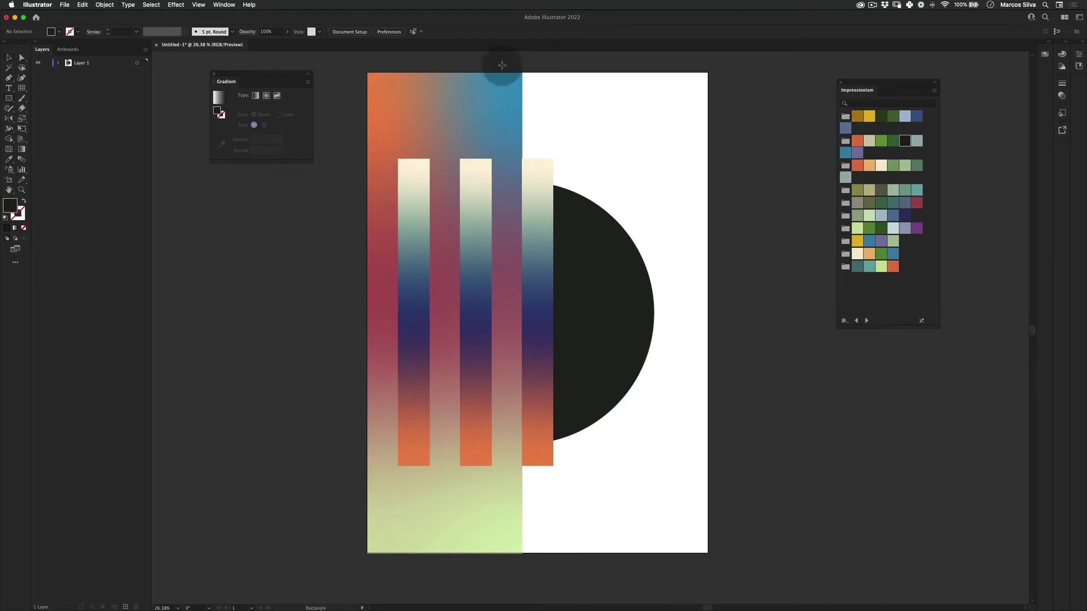
{"action": "left_click_drag", "start_coordinate": [521, 73], "coordinate": [707, 552]}
{"action": "left_click", "coordinate": [892, 189]}
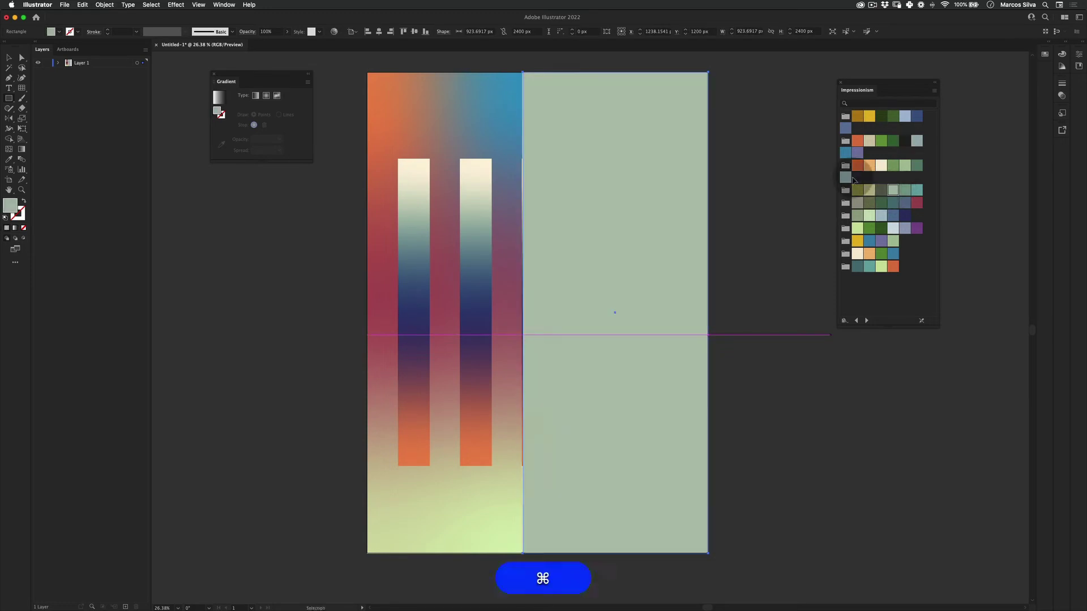
{"action": "key", "text": "shift+super+["}
{"action": "key", "text": "shift+super+v"}
- Inspect the seam between the gradient rectangle and the grey-green rectangle up close, and deselect everything
{"action": "key", "text": "z"}
{"action": "left_click_drag", "start_coordinate": [484, 110], "coordinate": [616, 84]}
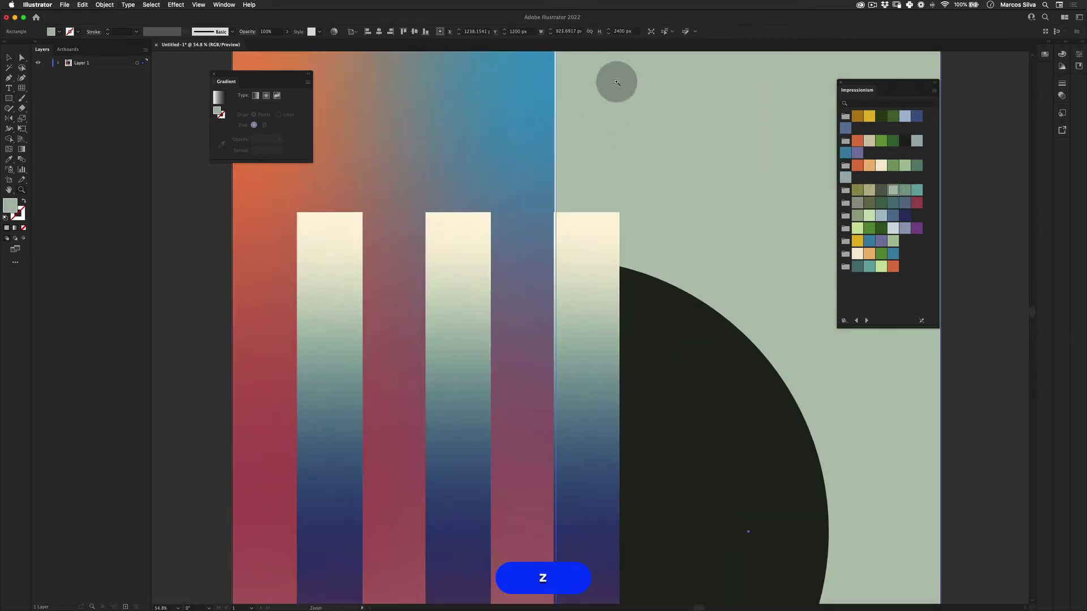
{"action": "key", "text": "space"}
{"action": "left_click_drag", "start_coordinate": [614, 154], "coordinate": [534, 227]}
{"action": "key", "text": "v"}
{"action": "key", "text": "z"}
{"action": "left_click_drag", "start_coordinate": [483, 121], "coordinate": [669, 100]}
{"action": "key", "text": "space"}
{"action": "left_click_drag", "start_coordinate": [658, 115], "coordinate": [592, 334]}
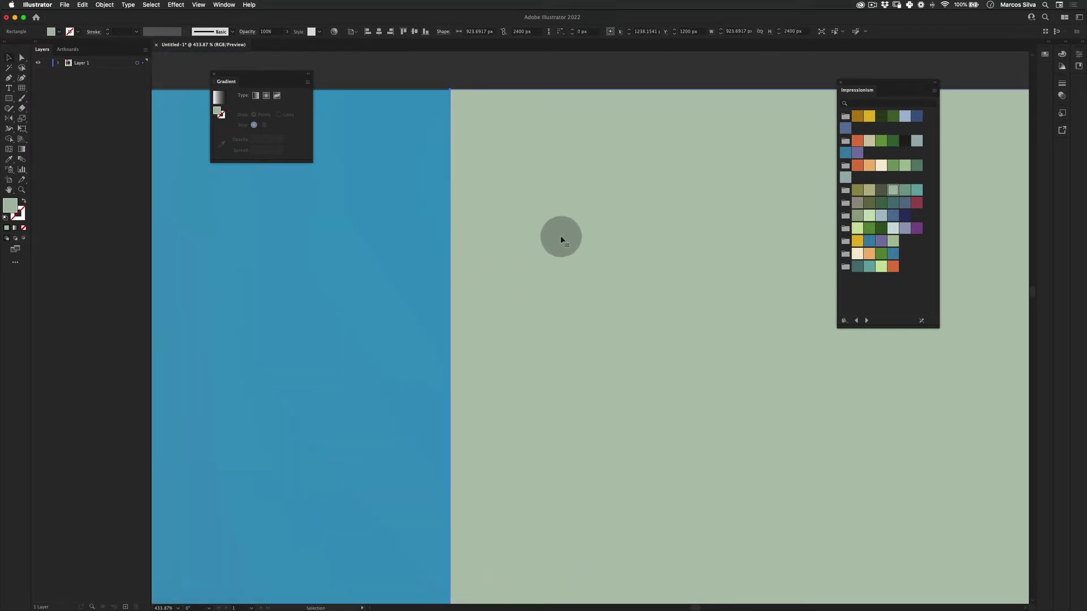
{"action": "key", "text": "z"}
{"action": "left_click_drag", "start_coordinate": [561, 237], "coordinate": [175, 357]}
{"action": "key", "text": "space"}
{"action": "left_click_drag", "start_coordinate": [554, 298], "coordinate": [469, 226]}
{"action": "key", "text": "v"}
{"action": "left_click", "coordinate": [659, 254]}
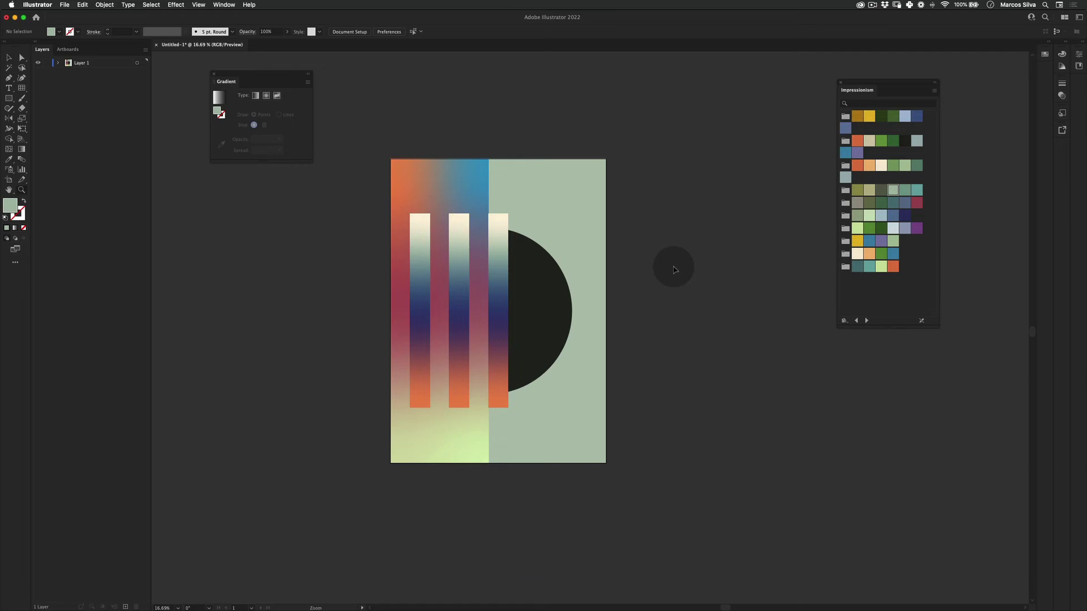
{"action": "key", "text": "z"}
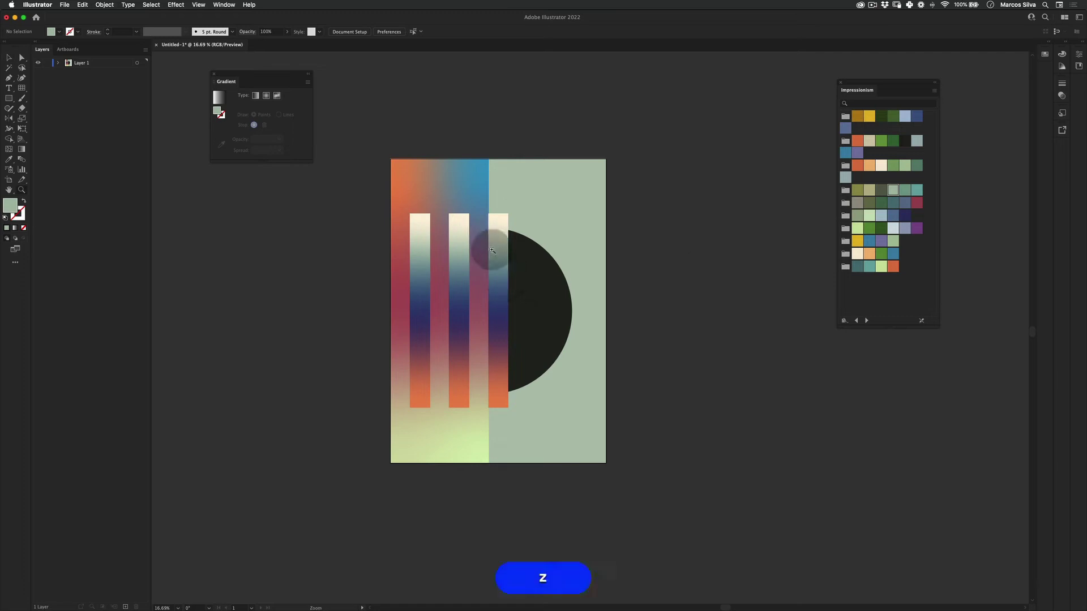
{"action": "left_click_drag", "start_coordinate": [488, 250], "coordinate": [633, 226]}
{"action": "key", "text": "space"}
{"action": "left_click_drag", "start_coordinate": [632, 227], "coordinate": [415, 343]}
{"action": "key", "text": "z"}
{"action": "left_click_drag", "start_coordinate": [415, 343], "coordinate": [559, 220]}
{"action": "key", "text": "v"}
{"action": "key", "text": "super+z"}
- Move the third bar about 0.9 px horizontally so it aligns with the seam between the two background rectangles, and deselect it
{"action": "key", "text": "z"}
{"action": "left_click_drag", "start_coordinate": [553, 175], "coordinate": [630, 162]}
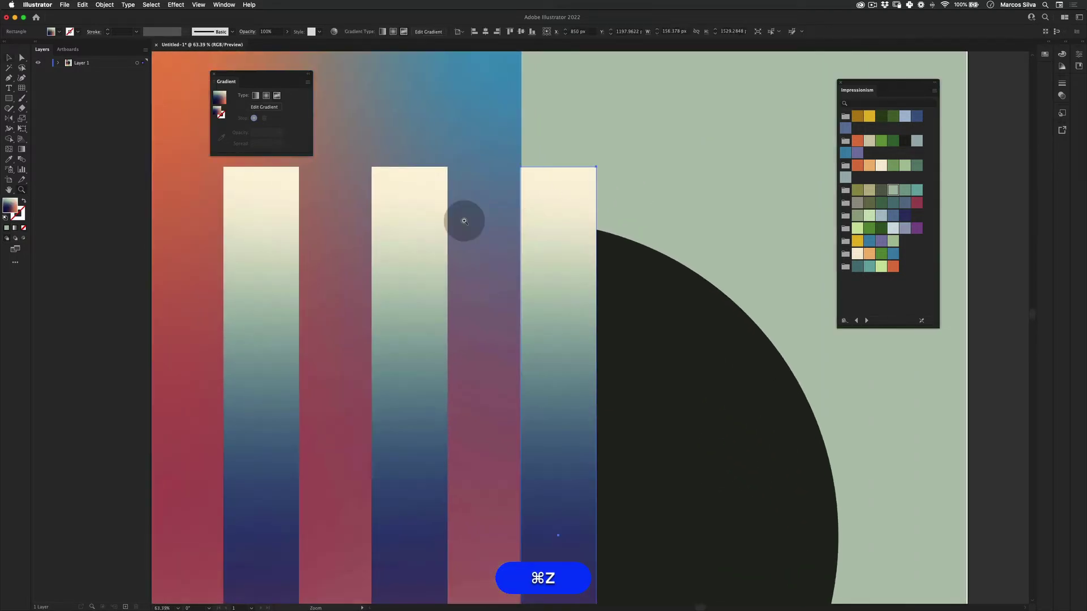
{"action": "key", "text": "v"}
{"action": "key", "text": "z"}
{"action": "left_click_drag", "start_coordinate": [553, 164], "coordinate": [662, 164]}
{"action": "key", "text": "v"}
{"action": "left_click_drag", "start_coordinate": [499, 212], "coordinate": [500, 212]}
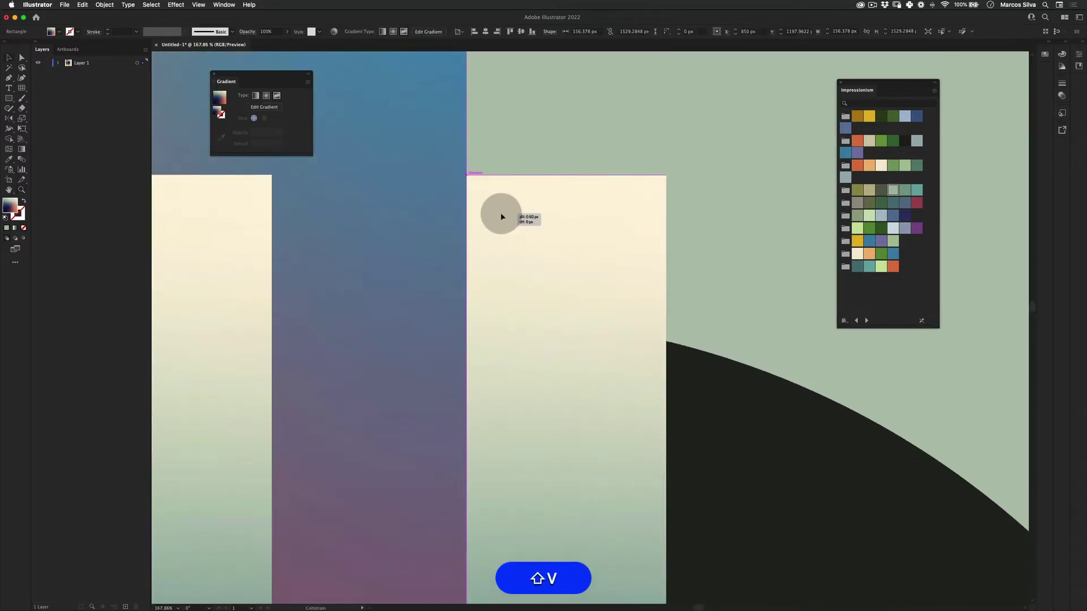
{"action": "key", "text": "z"}
{"action": "left_click_drag", "start_coordinate": [547, 254], "coordinate": [223, 360]}
{"action": "key", "text": "space"}
{"action": "left_click_drag", "start_coordinate": [496, 348], "coordinate": [425, 337]}
{"action": "key", "text": "v"}
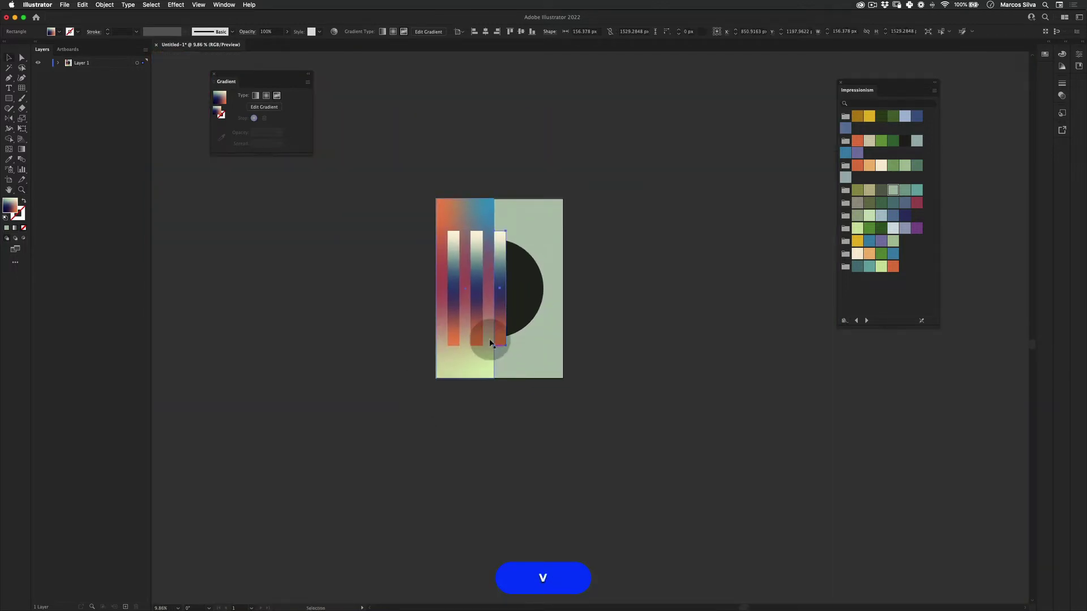
{"action": "key", "text": "z"}
{"action": "left_click_drag", "start_coordinate": [480, 279], "coordinate": [642, 244]}
{"action": "key", "text": "v"}
{"action": "left_click", "coordinate": [752, 220]}
- Rotate the middle bar 180° in place so its gradient runs from orange at the top to cream at the bottom
{"action": "key", "text": "space"}
{"action": "left_click_drag", "start_coordinate": [526, 285], "coordinate": [548, 296]}
{"action": "key", "text": "z"}
{"action": "key", "text": "v"}
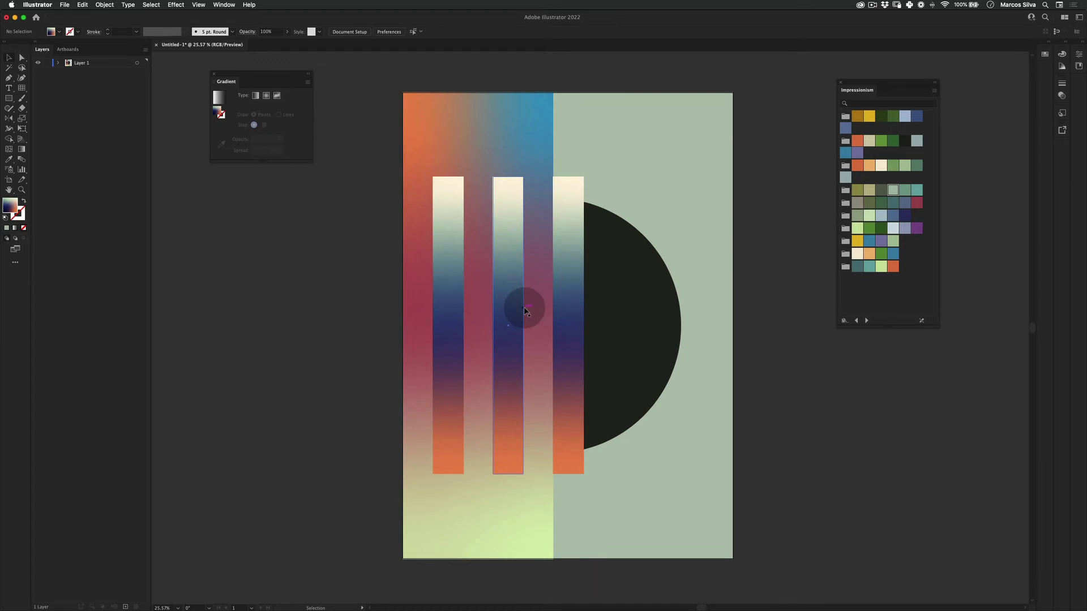
{"action": "key", "text": "v"}
{"action": "left_click", "coordinate": [517, 281]}
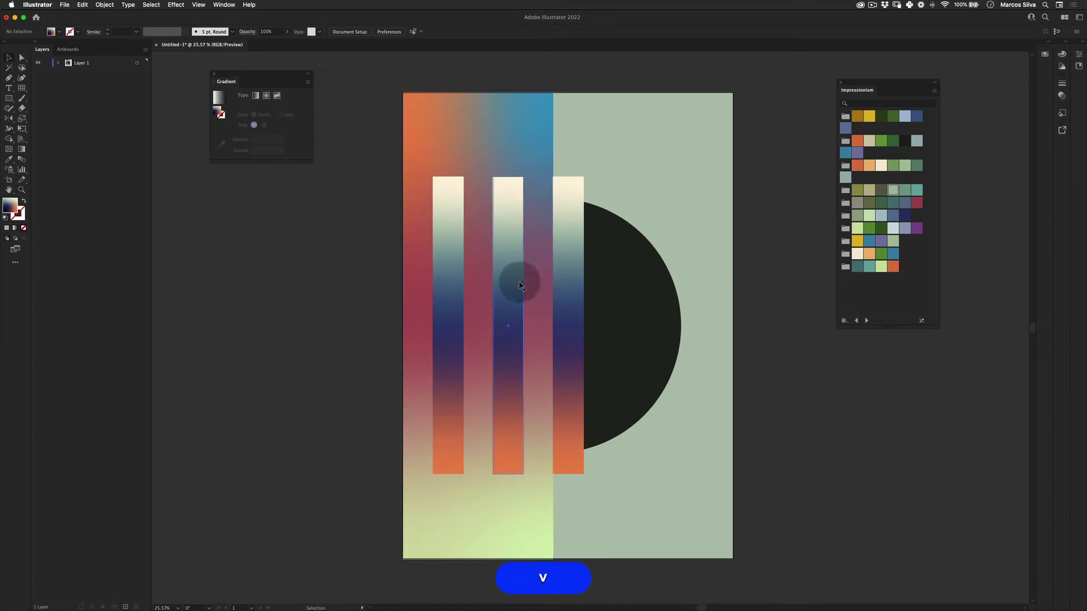
{"action": "key", "text": "shift+e"}
{"action": "left_click_drag", "start_coordinate": [651, 359], "coordinate": [277, 370]}
{"action": "key", "text": "shift+v"}
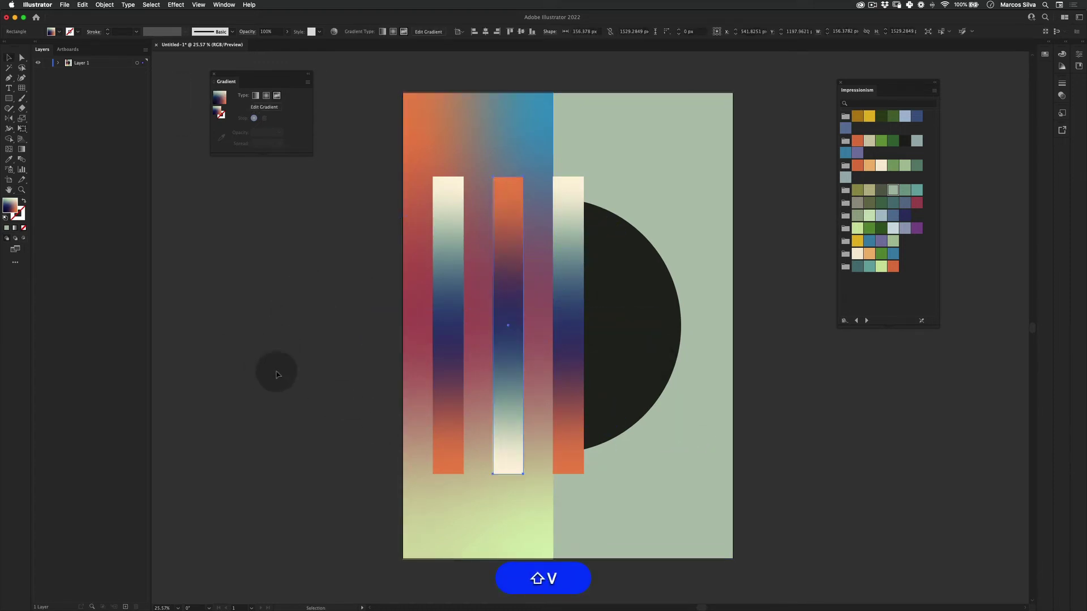
{"action": "left_click", "coordinate": [487, 534]}
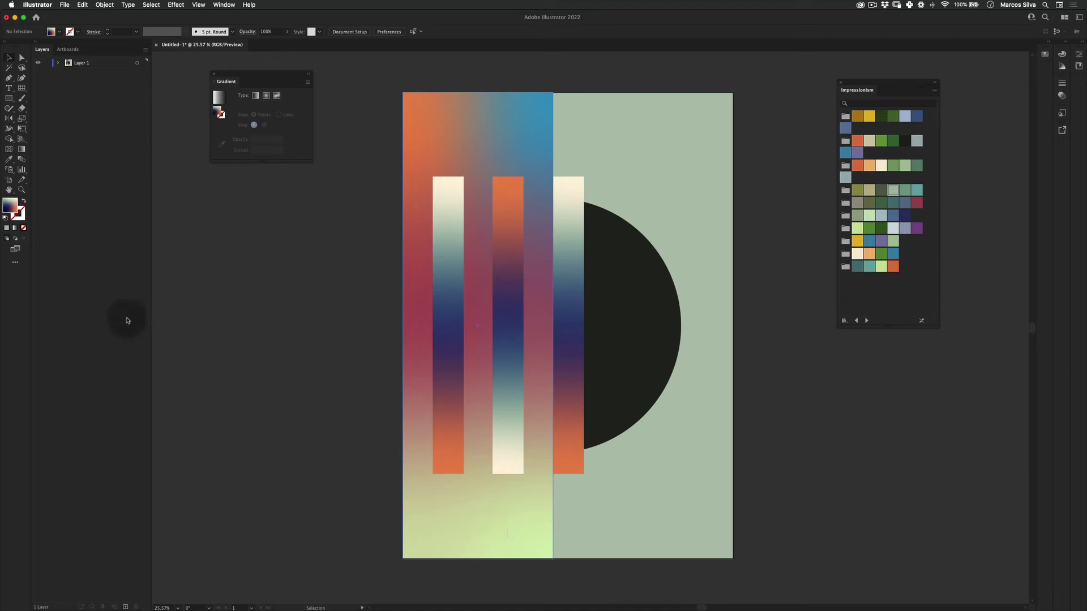
- Duplicate the near-black circle in front of itself and scale the copy from its centre to about 1027 px in diameter
{"action": "key", "text": "v"}
{"action": "key", "text": "space"}
{"action": "mouse_move", "coordinate": [512, 298]}
{"action": "left_mouse_down"}
{"action": "mouse_move", "coordinate": [437, 301]}
{"action": "mouse_move", "coordinate": [497, 286]}
{"action": "left_mouse_up"}
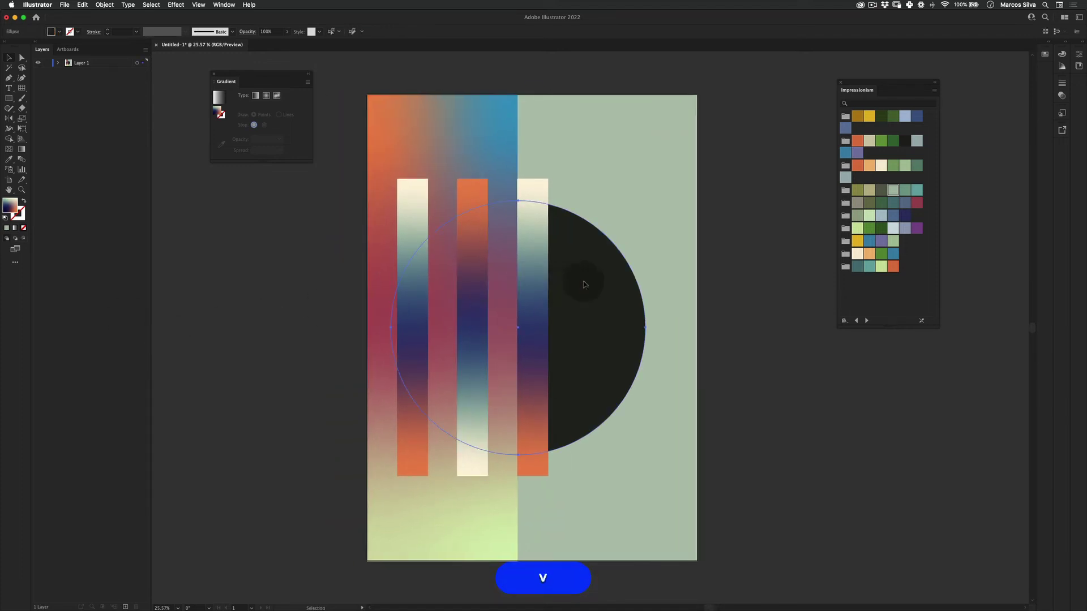
{"action": "key", "text": "e"}
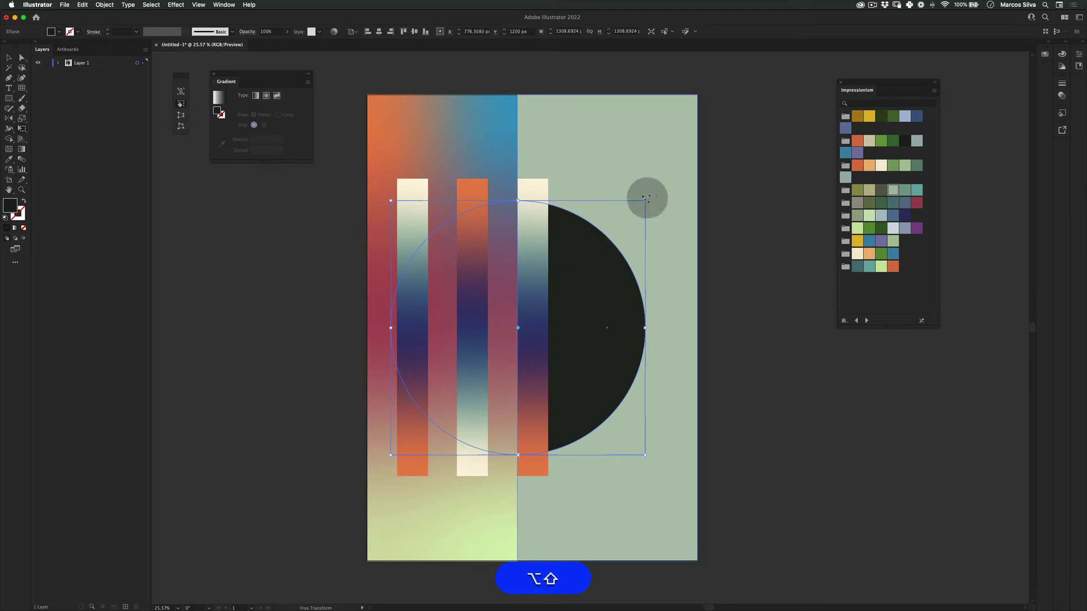
{"action": "left_click_drag", "start_coordinate": [645, 200], "coordinate": [616, 223]}
{"action": "key", "text": "super+z"}
{"action": "key", "text": "super+z"}
{"action": "key", "text": "super+z"}
{"action": "key", "text": "e"}
- Fill the smaller circle with crimson and deselect it
{"action": "key", "text": "i"}
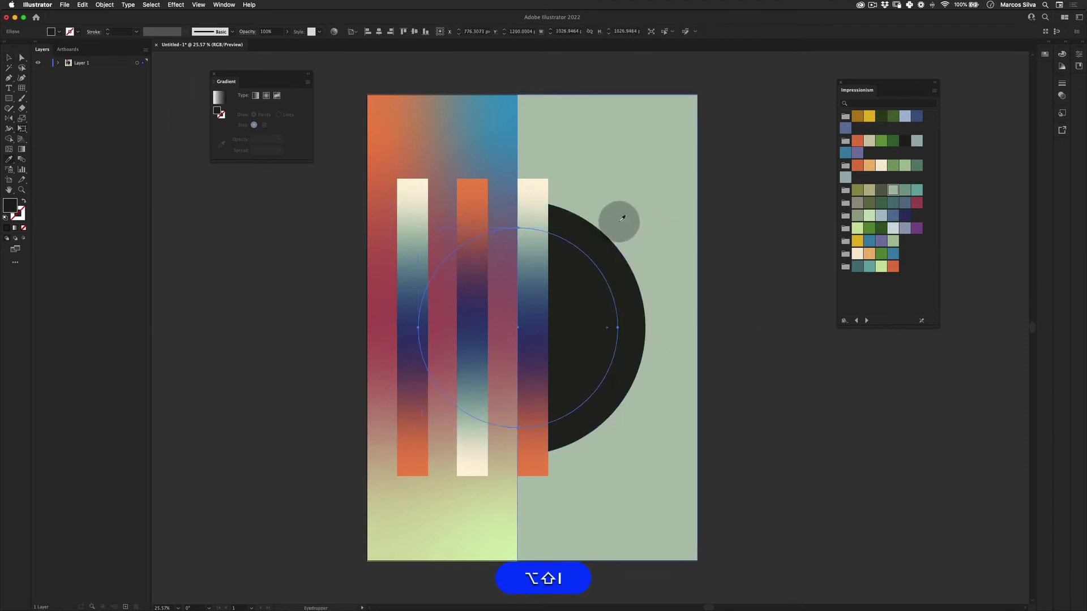
{"action": "left_click", "coordinate": [498, 164]}
{"action": "key", "text": "v"}
{"action": "left_click", "coordinate": [742, 136]}
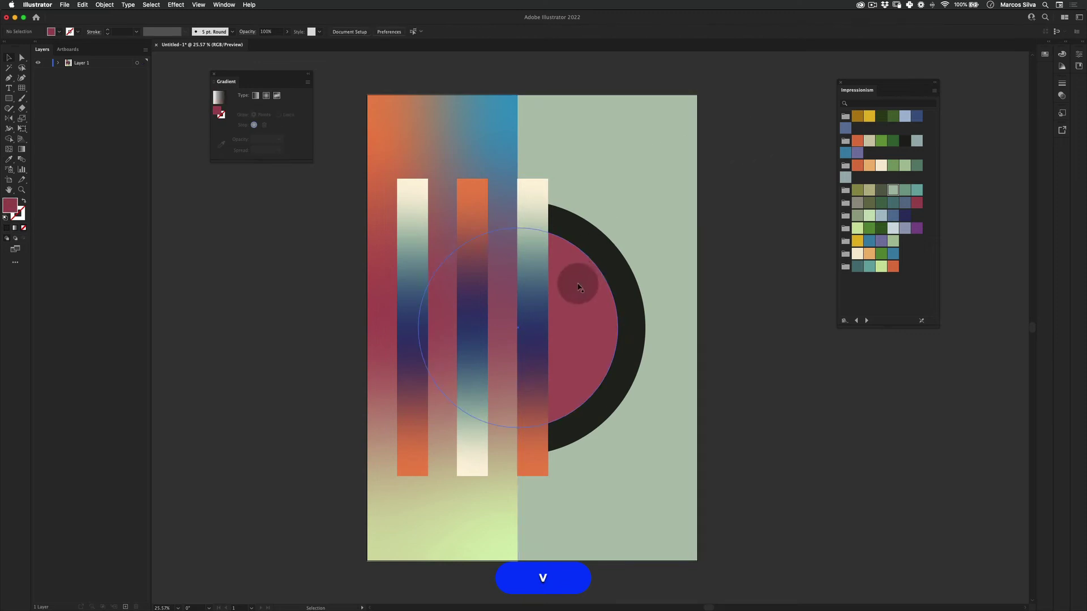
- Fill the smaller circle with the slate-blue Impressionism swatch and deselect it
{"action": "left_click", "coordinate": [579, 288]}
{"action": "left_click", "coordinate": [869, 216]}
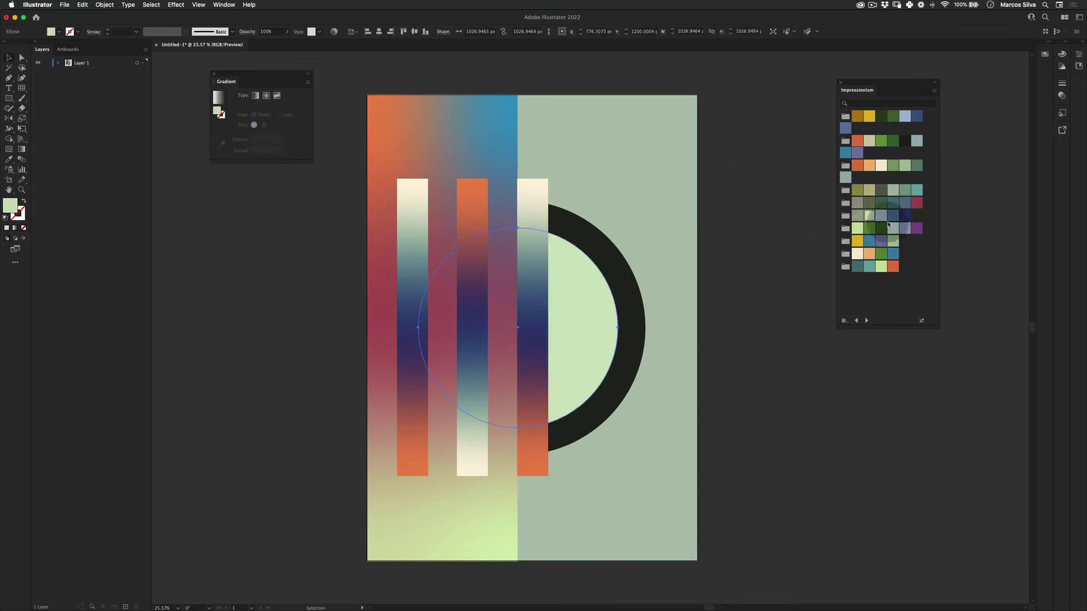
{"action": "left_click", "coordinate": [891, 217]}
{"action": "key", "text": "v"}
{"action": "left_click", "coordinate": [717, 420]}
- Duplicate the first bar in front of itself and slide the copy's lower edge to the second bar's base to form a diagonal
{"action": "key", "text": "z"}
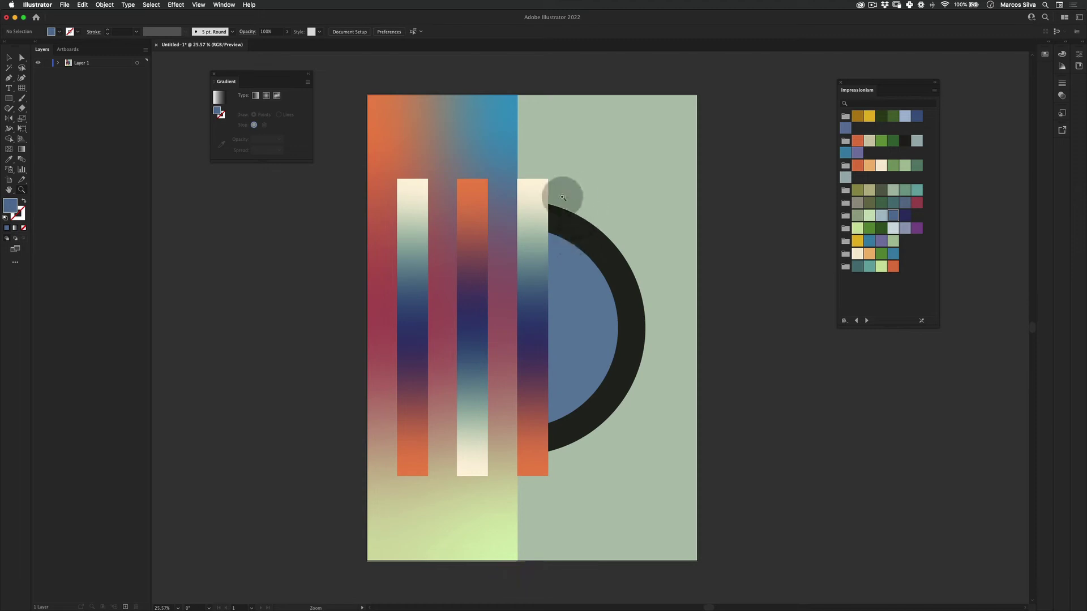
{"action": "left_click", "coordinate": [214, 214]}
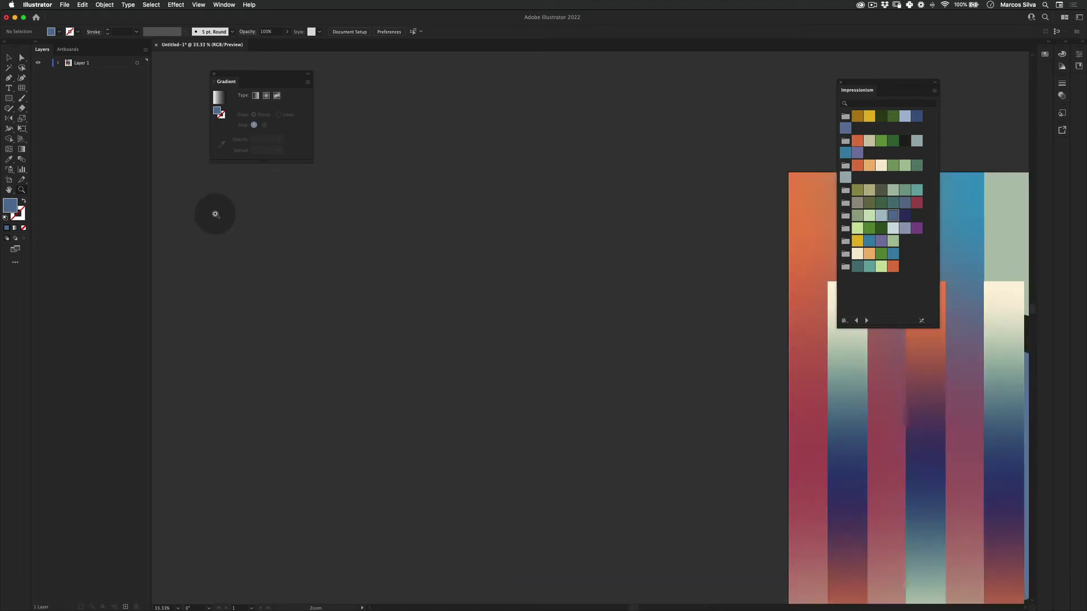
{"action": "key", "text": "space"}
{"action": "left_click_drag", "start_coordinate": [756, 396], "coordinate": [354, 252]}
{"action": "key", "text": "v"}
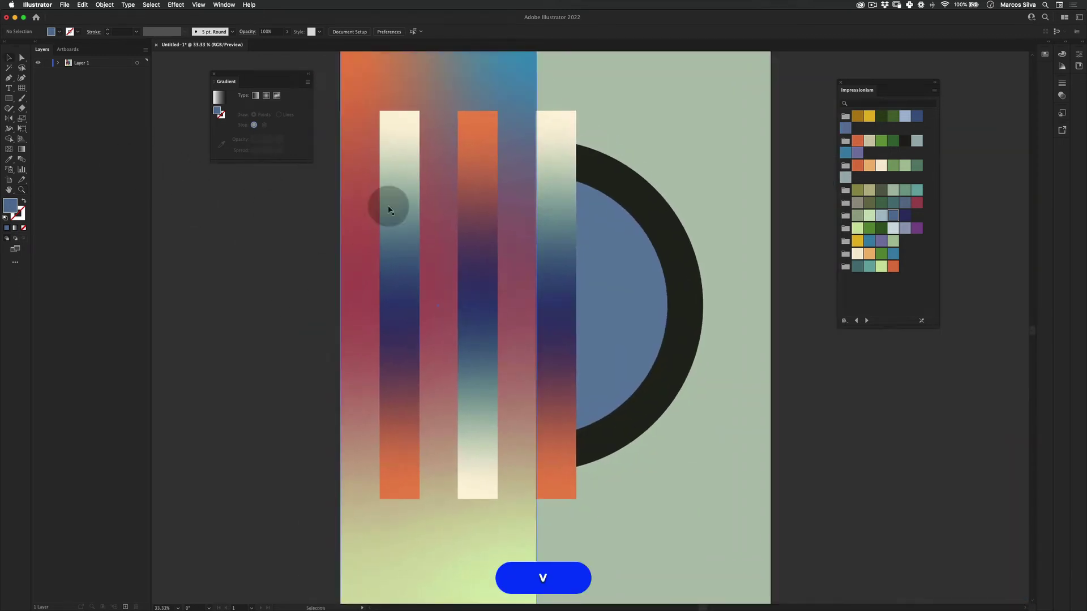
{"action": "left_click", "coordinate": [409, 130]}
{"action": "key", "text": "super+c"}
{"action": "key", "text": "super+f"}
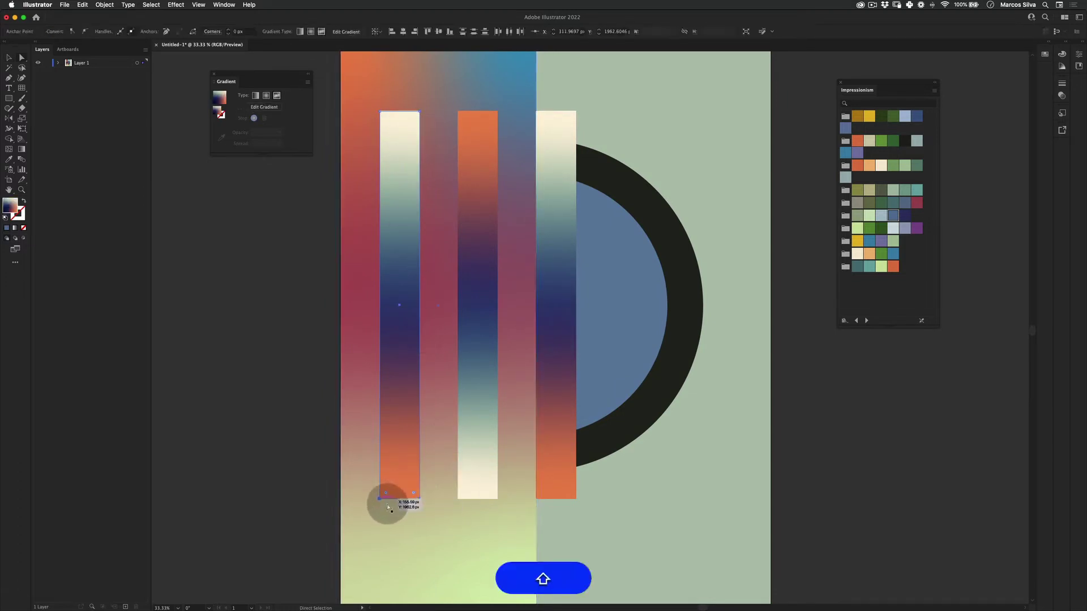
{"action": "left_click_drag", "start_coordinate": [379, 498], "coordinate": [459, 499]}
{"action": "key", "text": "shift+v"}
{"action": "left_click", "coordinate": [268, 455]}
- Place the diagonal's upper gradient point near its top end in dark navy, and move its middle point just below in khaki
{"action": "key", "text": "z"}
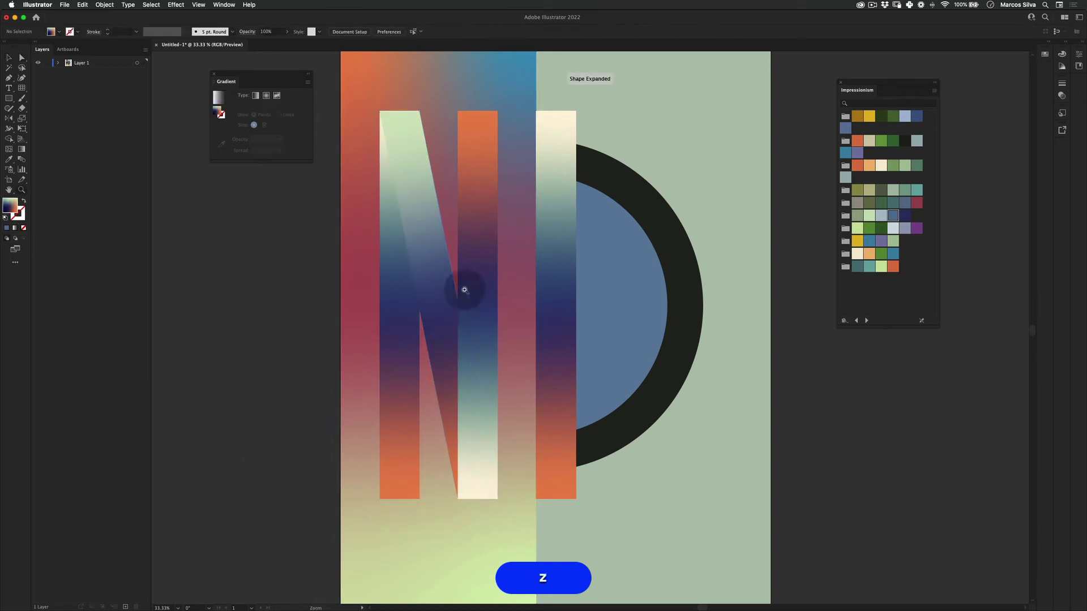
{"action": "left_click_drag", "start_coordinate": [464, 289], "coordinate": [437, 264]}
{"action": "key", "text": "v"}
{"action": "left_click", "coordinate": [434, 263]}
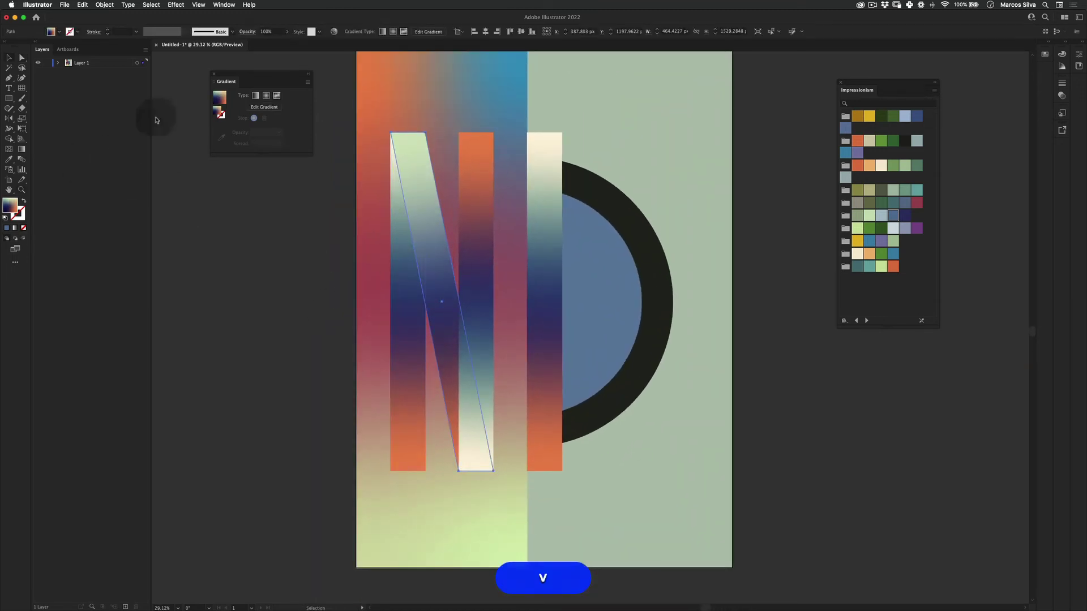
{"action": "key", "text": "z"}
{"action": "left_click_drag", "start_coordinate": [409, 163], "coordinate": [418, 163]}
{"action": "key", "text": "super+z"}
{"action": "key", "text": "super+space"}
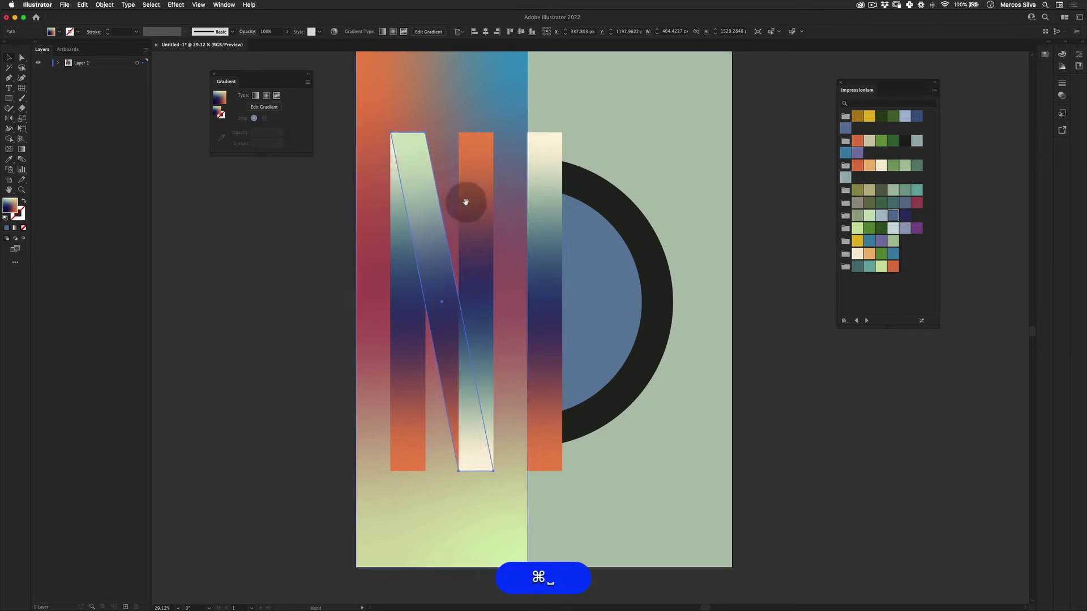
{"action": "left_click_drag", "start_coordinate": [468, 214], "coordinate": [486, 232]}
{"action": "left_click", "coordinate": [21, 149]}
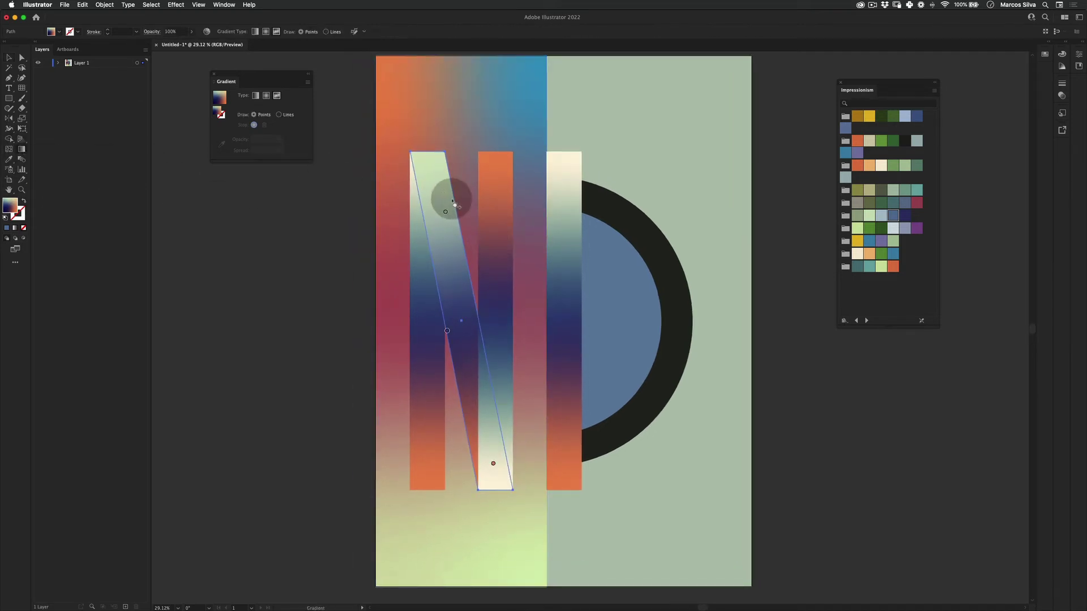
{"action": "left_click", "coordinate": [432, 167]}
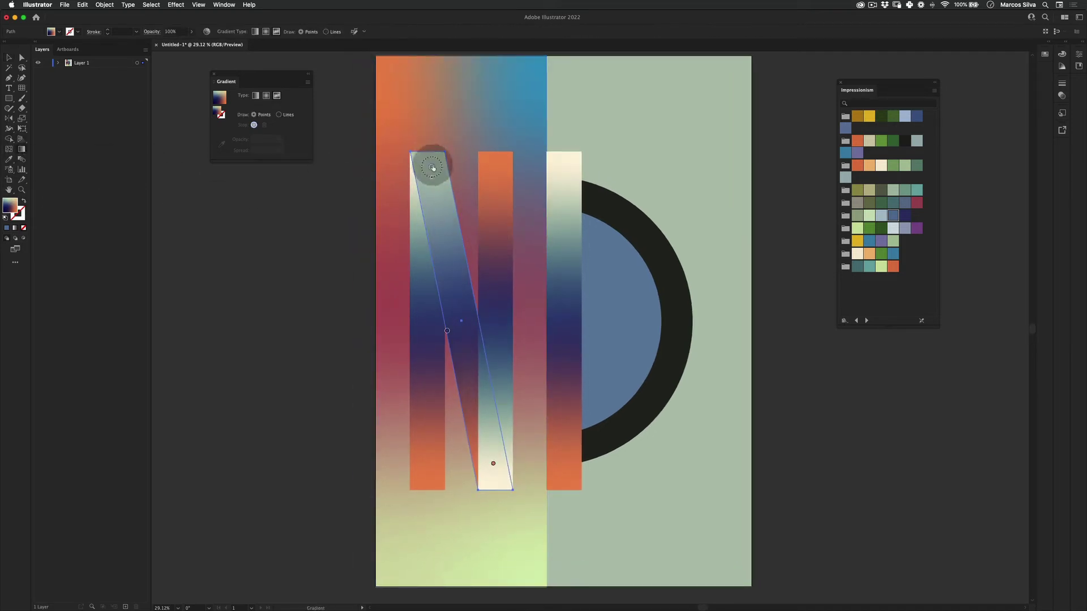
{"action": "left_click", "coordinate": [904, 215]}
{"action": "left_click_drag", "start_coordinate": [446, 331], "coordinate": [443, 230]}
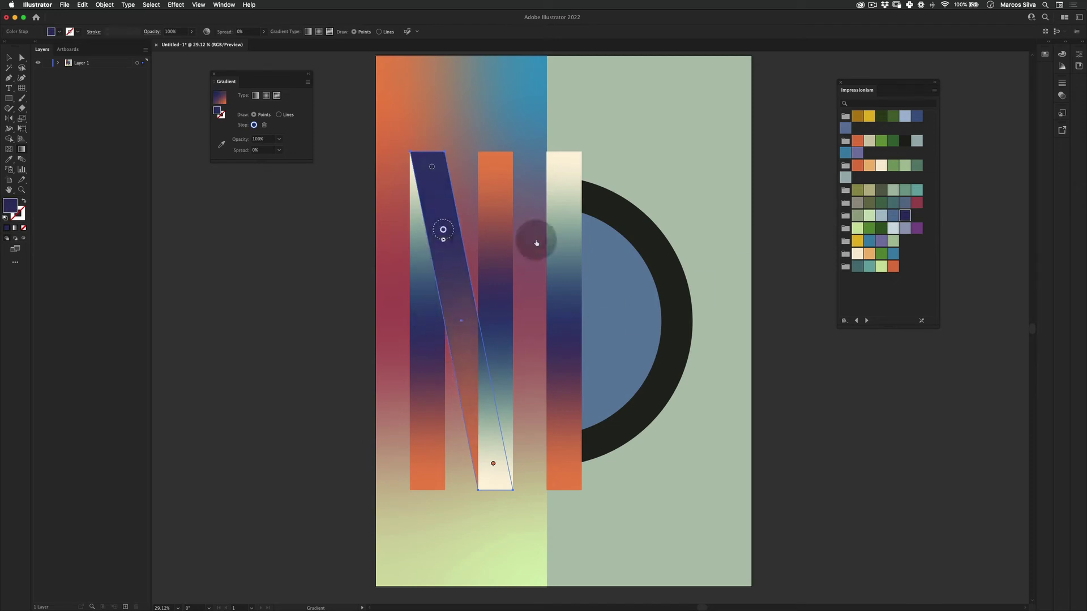
{"action": "left_click", "coordinate": [869, 189]}
- Colour the diagonal's lowest gradient point with the orange swatch, move it up to just below the bar's middle, and deselect the bar
{"action": "left_click", "coordinate": [493, 464]}
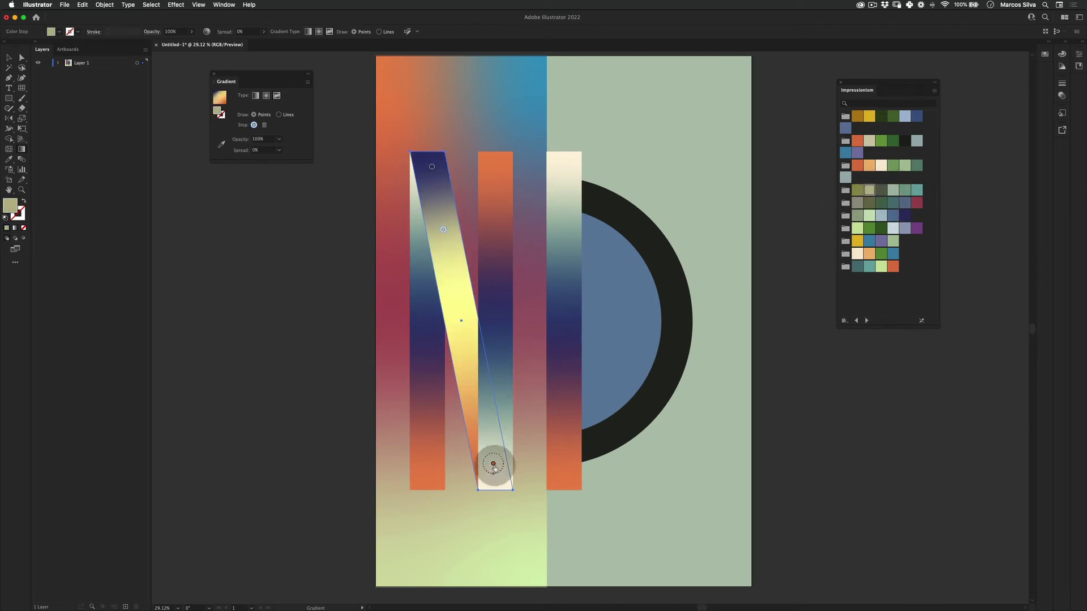
{"action": "left_click", "coordinate": [489, 455]}
{"action": "left_click", "coordinate": [881, 166]}
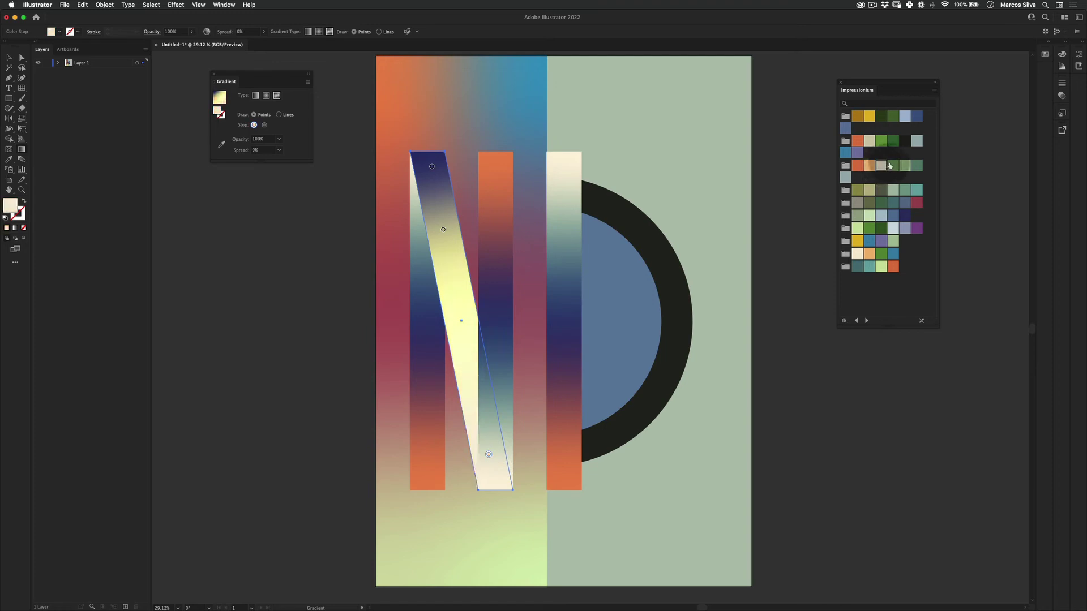
{"action": "left_click", "coordinate": [869, 116]}
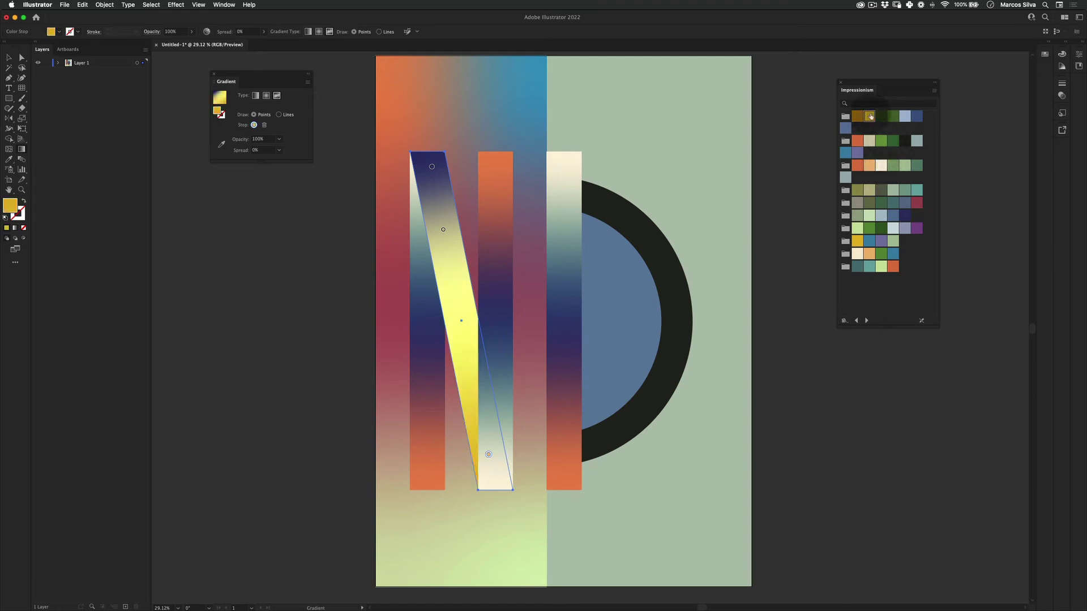
{"action": "left_click", "coordinate": [905, 141]}
{"action": "left_click", "coordinate": [918, 116]}
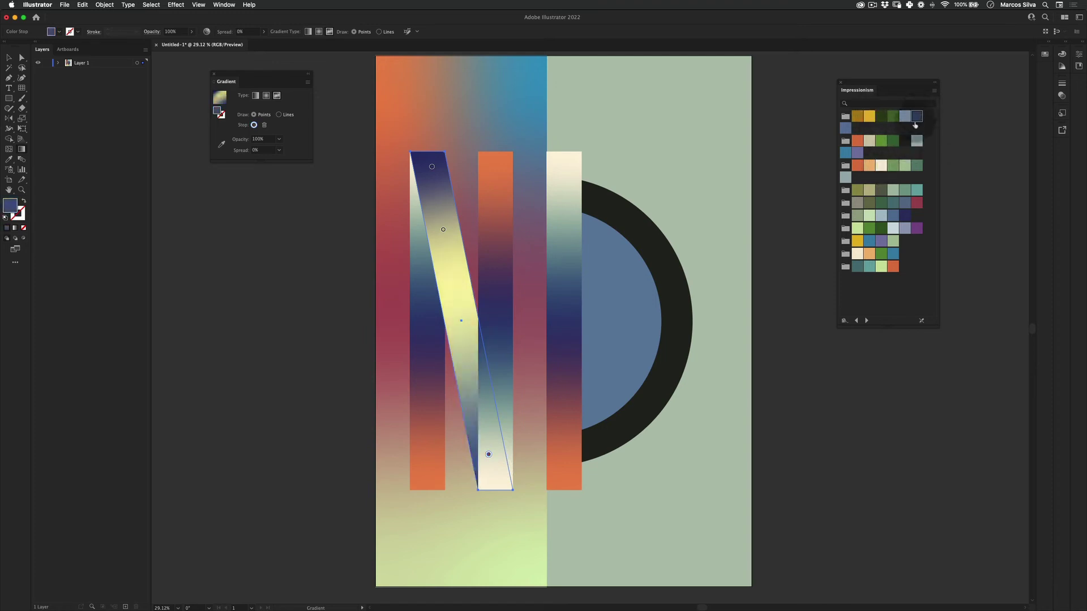
{"action": "left_click", "coordinate": [857, 165]}
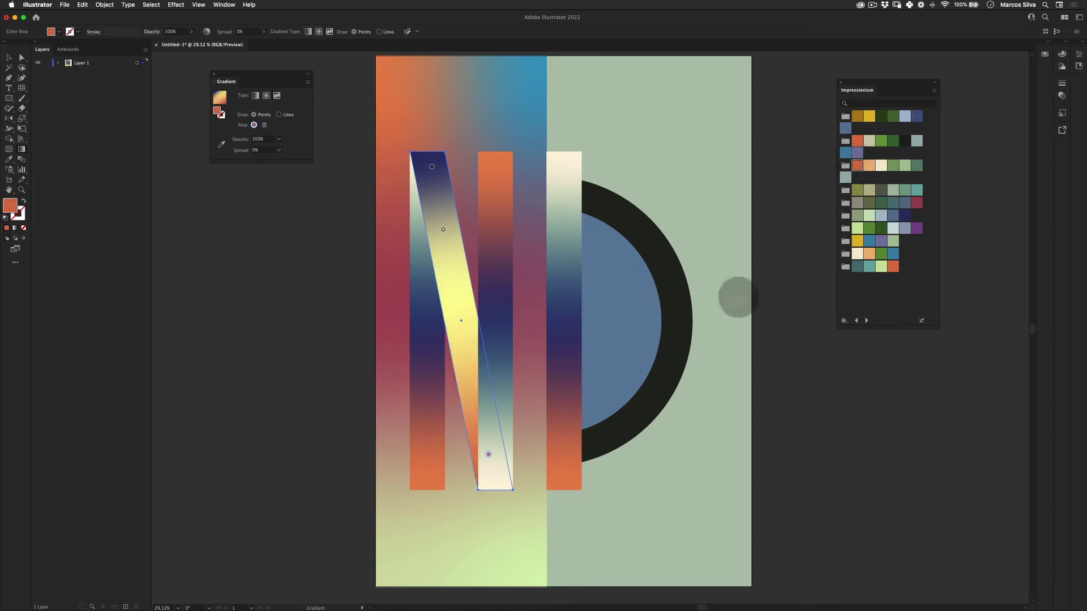
{"action": "left_click_drag", "start_coordinate": [488, 454], "coordinate": [468, 364]}
{"action": "key", "text": "v"}
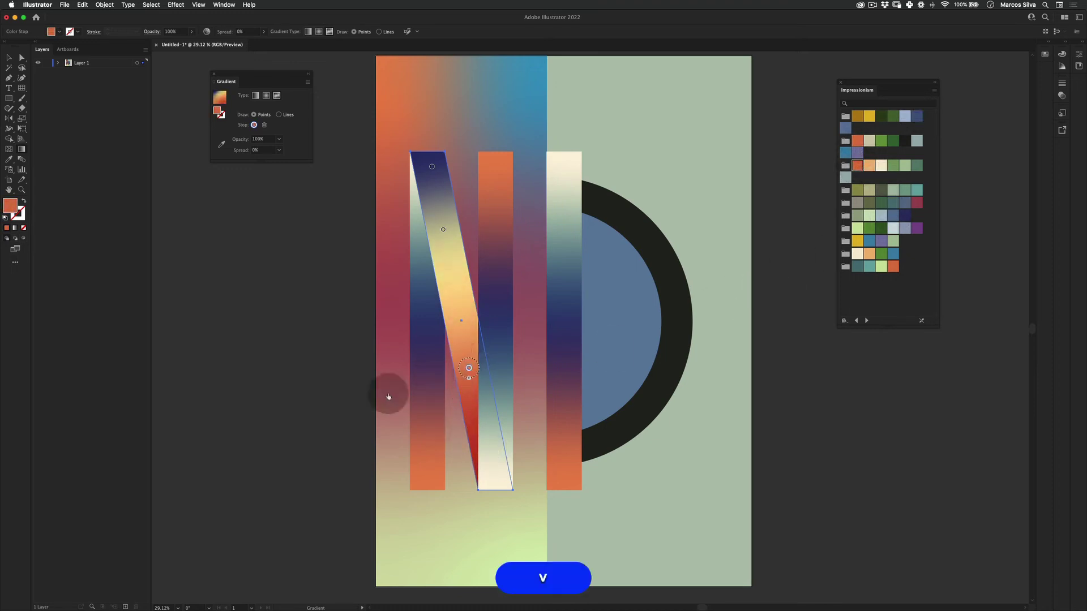
{"action": "left_click", "coordinate": [298, 413]}
- Duplicate the diagonal bar horizontally to X about 697 px, so it connects the second bar's top with the third bar's base
{"action": "key", "text": "z"}
{"action": "key", "text": "v"}
{"action": "left_click_drag", "start_coordinate": [449, 247], "coordinate": [512, 247]}
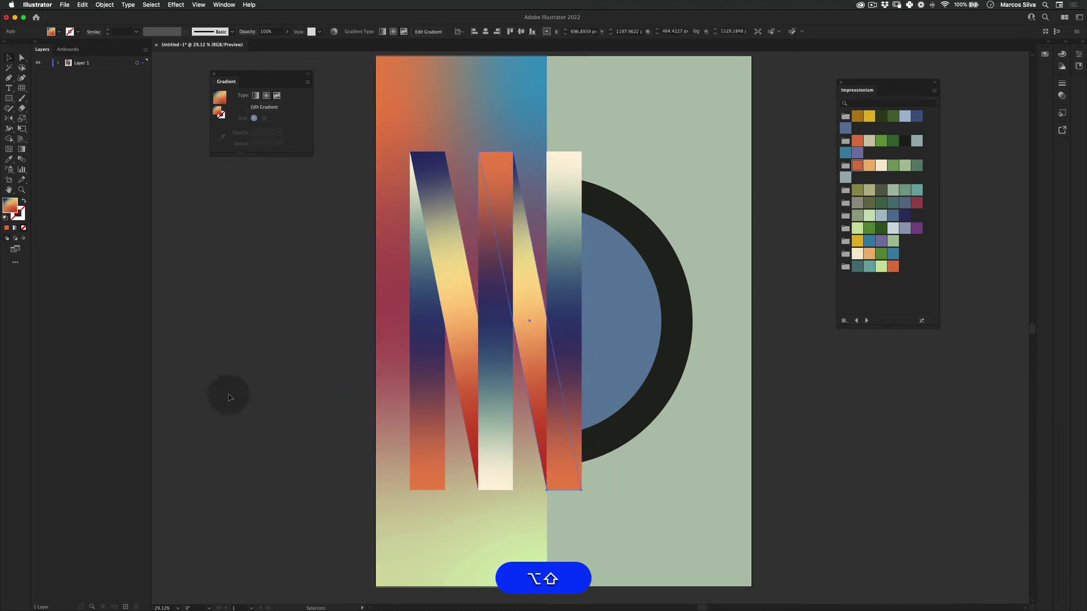
- Deselect the diagonal bar and review the whole poster composition from different zoom levels
{"action": "left_click", "coordinate": [228, 396]}
{"action": "key", "text": "z"}
{"action": "key", "text": "v"}
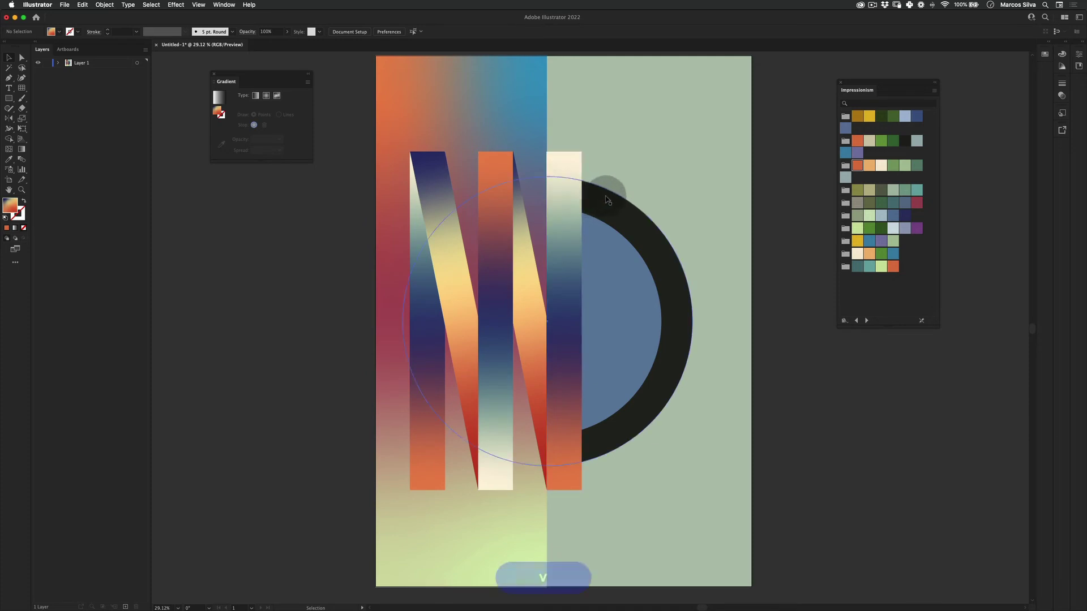
{"action": "key", "text": "z"}
{"action": "key", "text": "v"}
{"action": "left_click_drag", "start_coordinate": [583, 239], "coordinate": [555, 243]}
{"action": "key", "text": "v"}
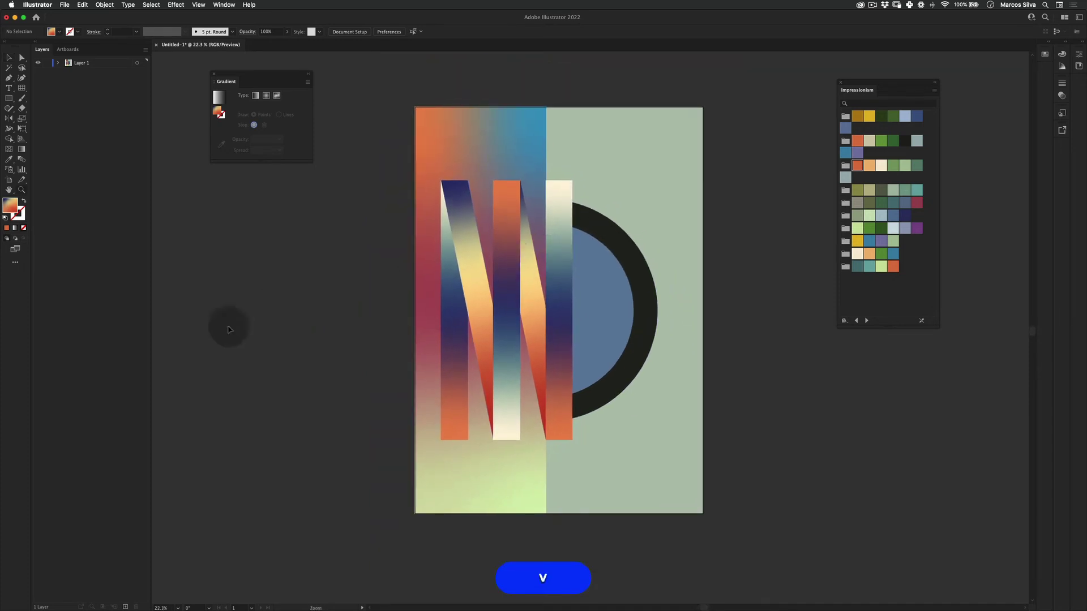
{"action": "key", "text": "z"}
{"action": "scroll", "coordinate": [637, 216], "scroll_direction": "up", "scroll_amount": 2}
{"action": "scroll", "coordinate": [645, 226], "scroll_direction": "down", "scroll_amount": 2}
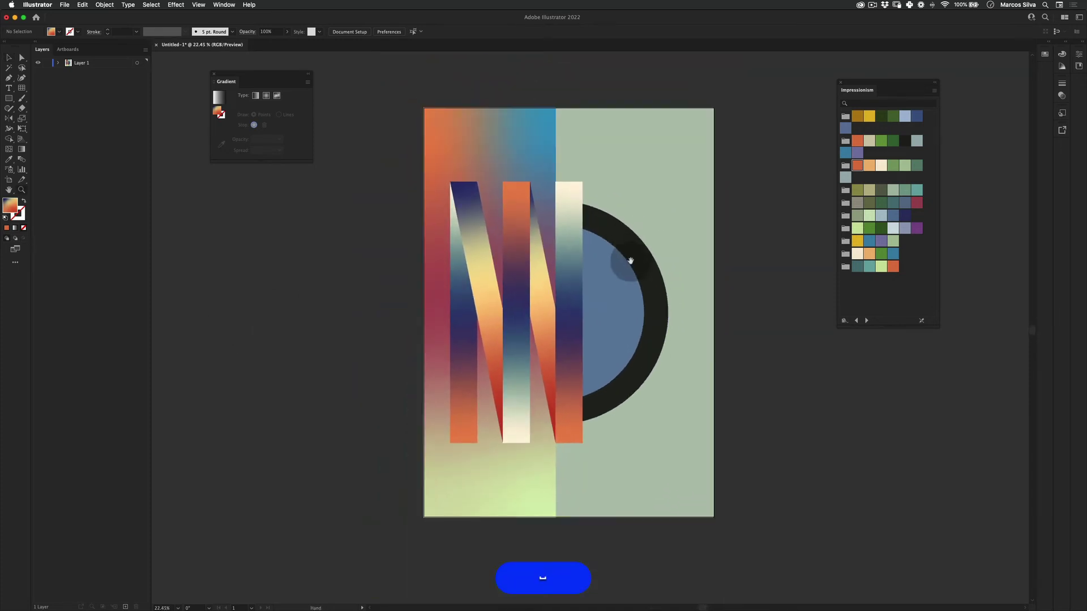
{"action": "scroll", "coordinate": [632, 260], "scroll_direction": "up", "scroll_amount": 1}
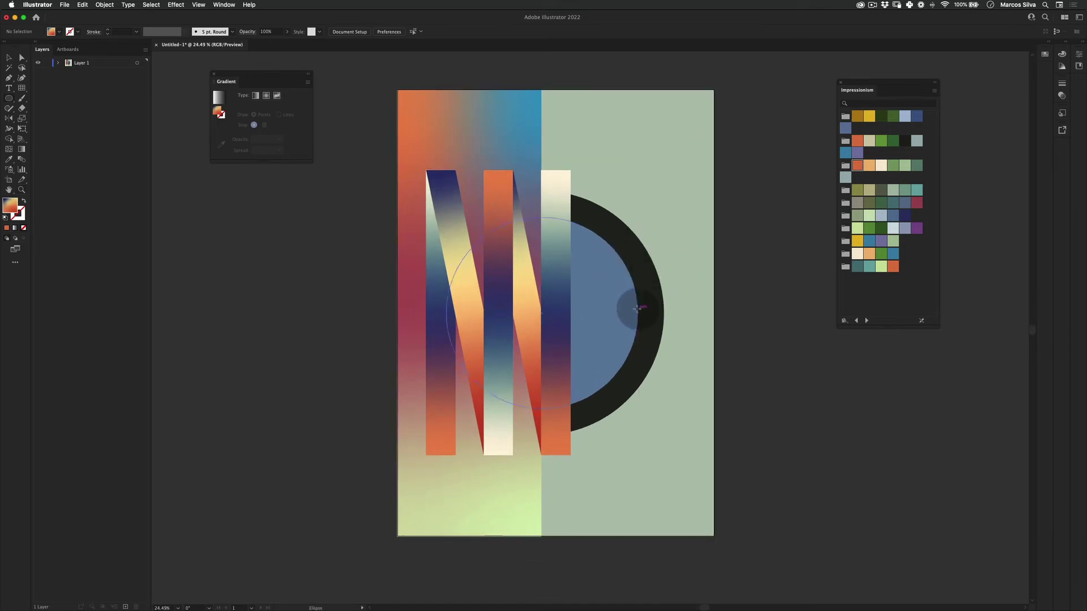
- Draw a circle about 631 px wide centred on the blue circle's right edge, filled with a gradient sampled from the artwork's left side
{"action": "left_click_drag", "start_coordinate": [637, 308], "coordinate": [684, 296]}
{"action": "key", "text": "i"}
{"action": "left_click", "coordinate": [412, 306]}
{"action": "key", "text": "v"}
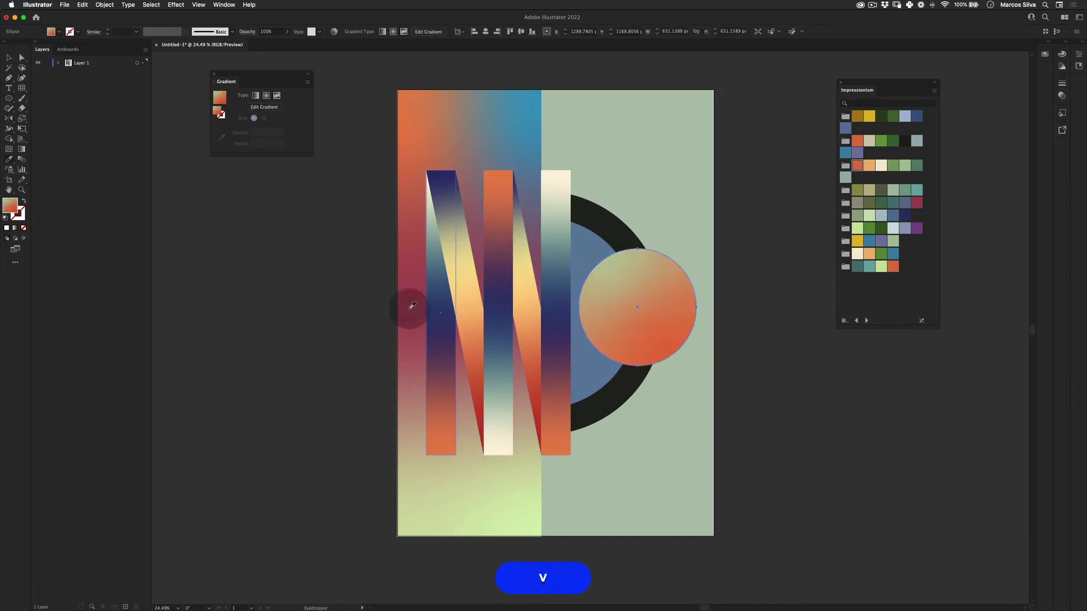
{"action": "left_click", "coordinate": [339, 355]}
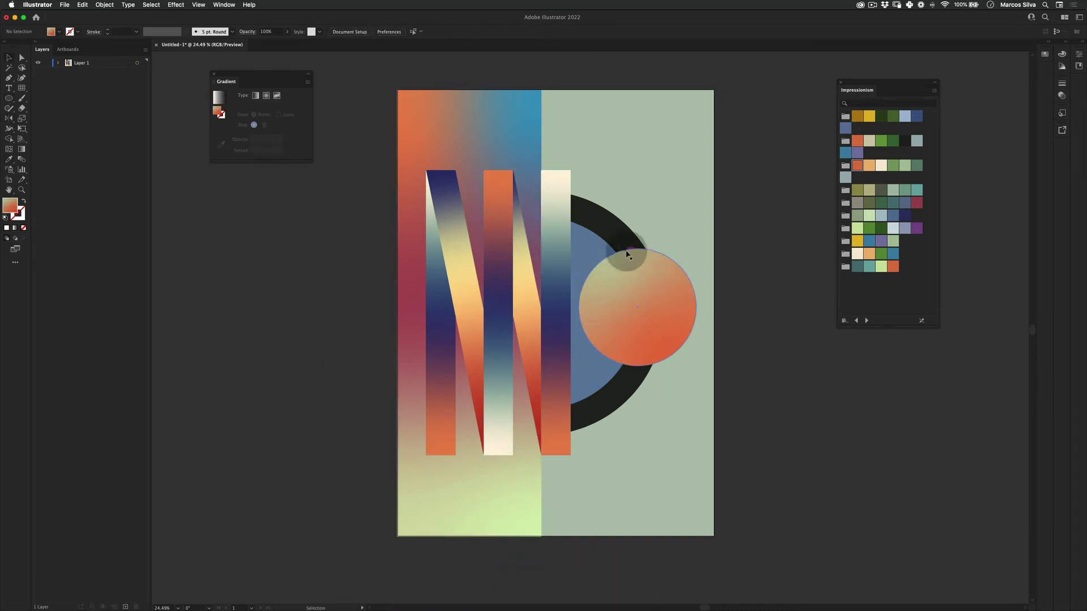
{"action": "key", "text": "z"}
{"action": "key", "text": "v"}
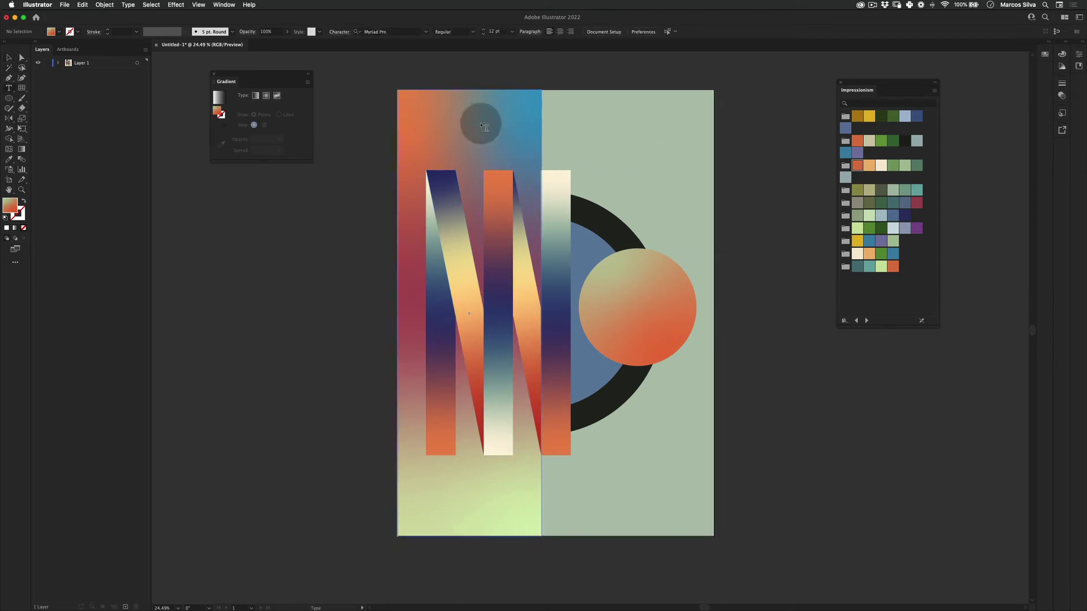
{"action": "key", "text": "z"}
{"action": "left_click_drag", "start_coordinate": [546, 165], "coordinate": [548, 201]}
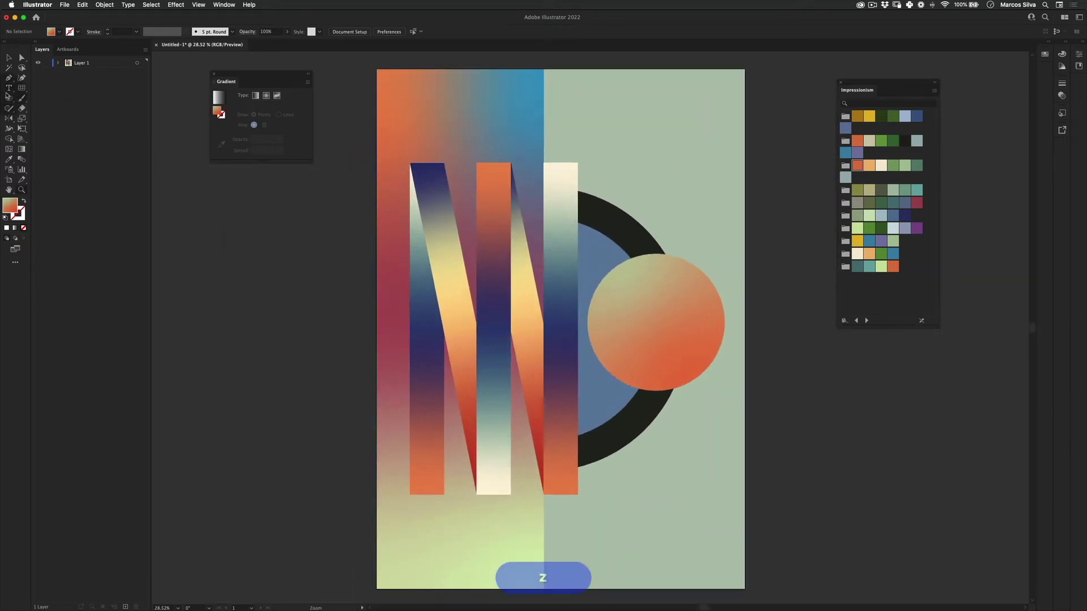
{"action": "left_click", "coordinate": [8, 88]}
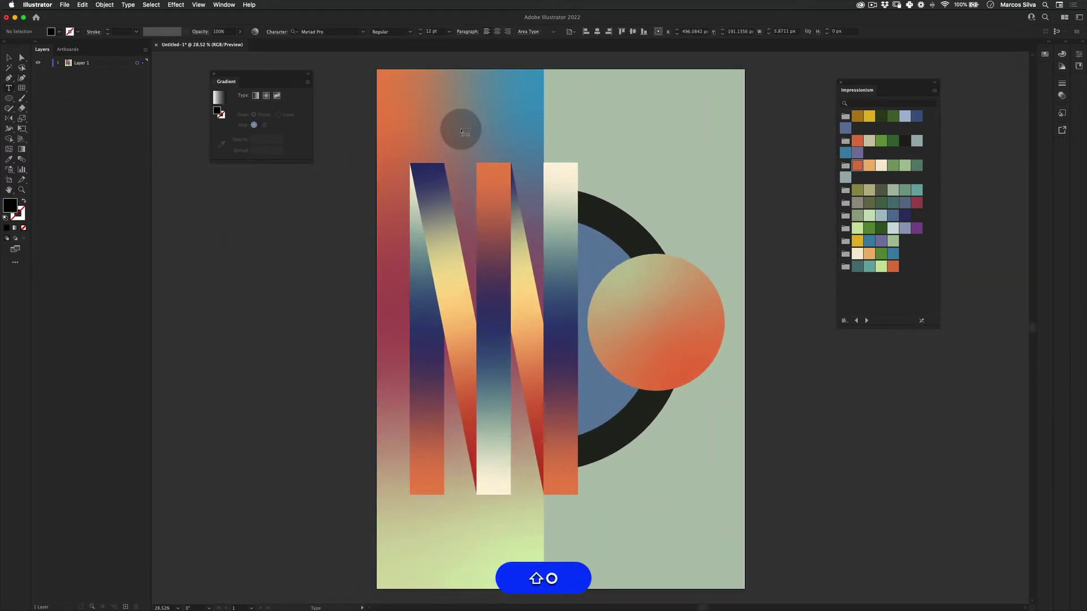
{"action": "key", "text": "shift+e"}
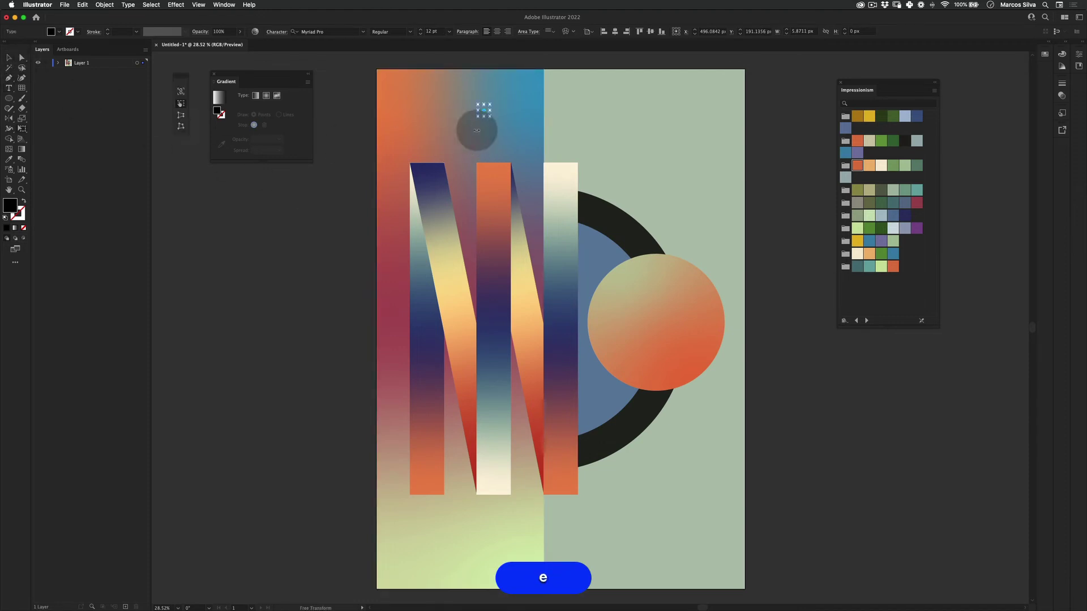
{"action": "key", "text": "shift+super+z"}
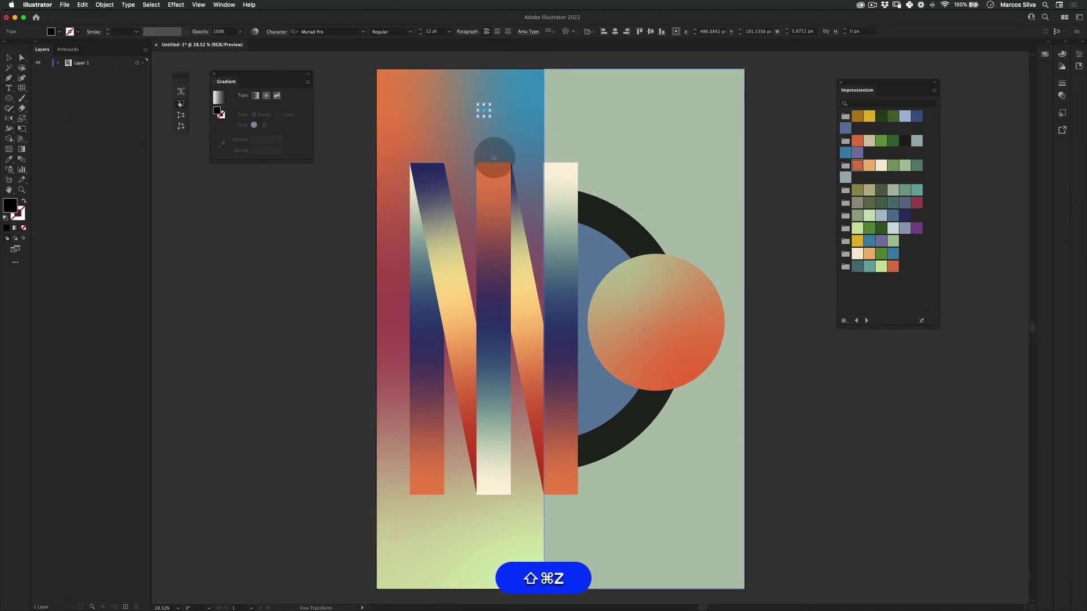
{"action": "key", "text": "super+BackSpace"}
- Add point text reading "COLD" just above the gap between the first and second bars
{"action": "left_click", "coordinate": [9, 88]}
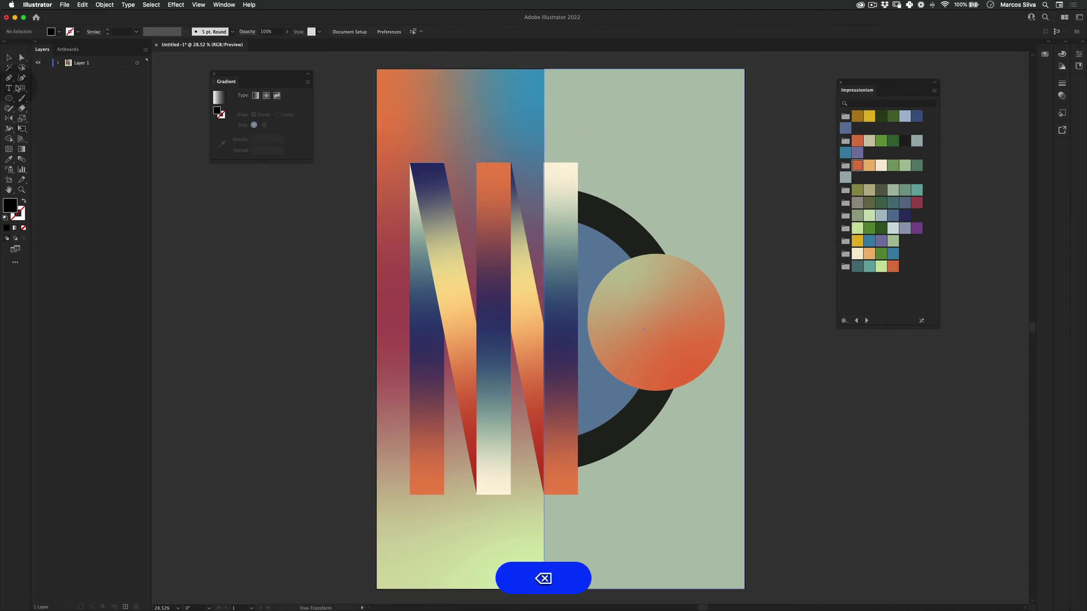
{"action": "left_click", "coordinate": [475, 131]}
{"action": "key", "text": "shift"}
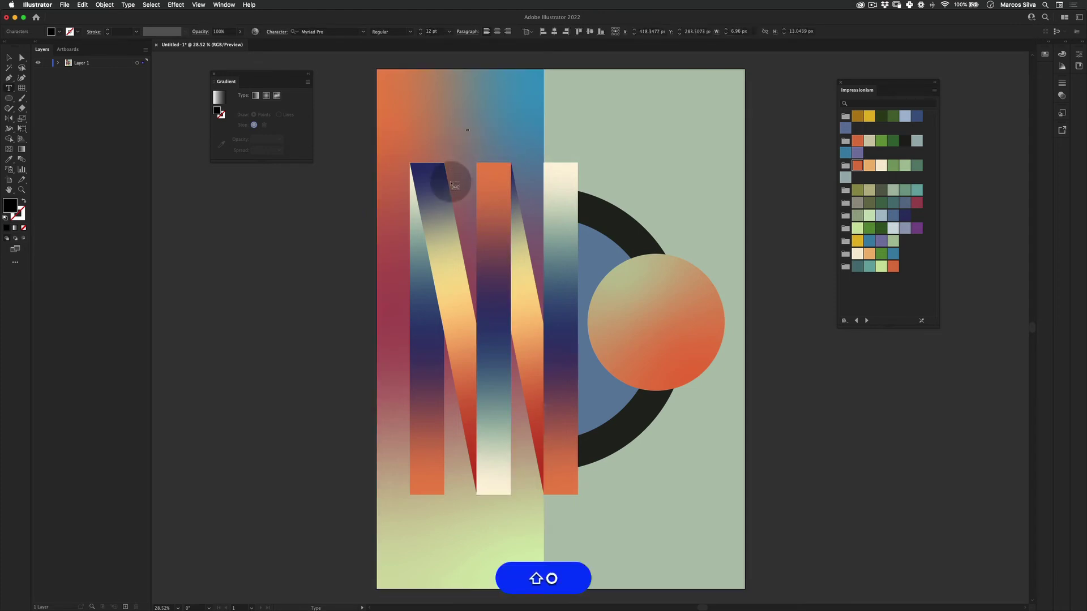
{"action": "type", "text": "CODE"}
{"action": "key", "text": "shift+Escape"}
- Enlarge the COLD text to about 225 pt and move it onto the middle of the bars
{"action": "left_click_drag", "start_coordinate": [474, 124], "coordinate": [573, 93]}
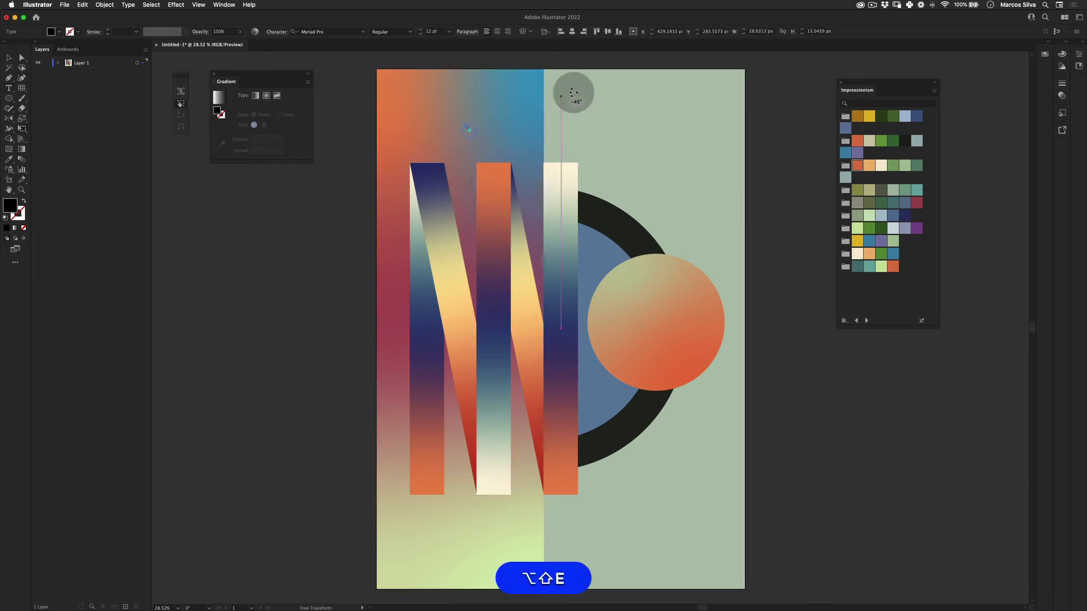
{"action": "key", "text": "super+z"}
{"action": "left_click_drag", "start_coordinate": [481, 124], "coordinate": [603, 92]}
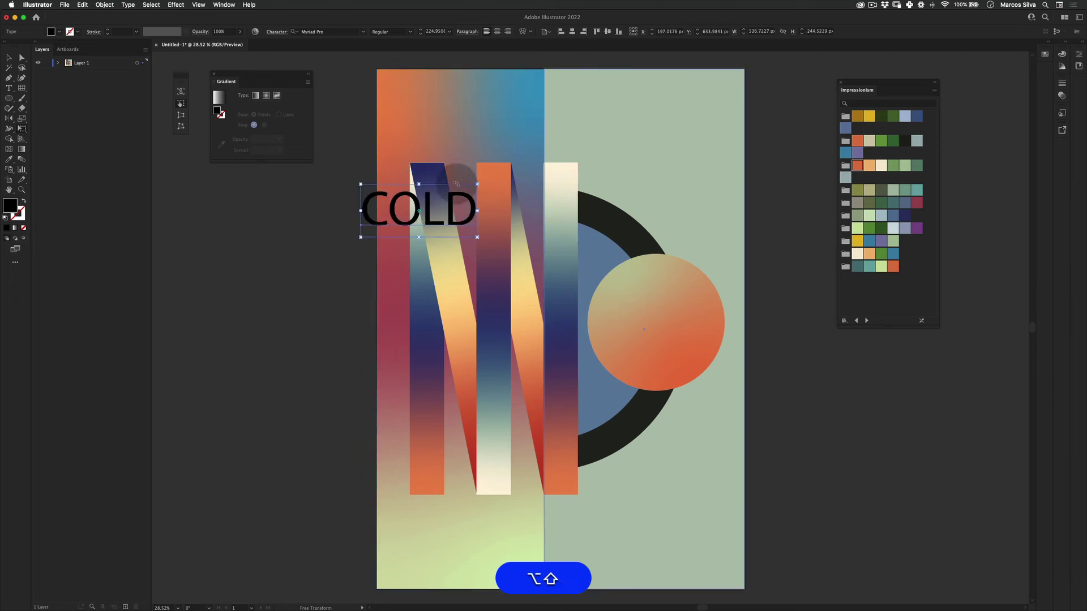
{"action": "left_click_drag", "start_coordinate": [443, 223], "coordinate": [534, 331]}
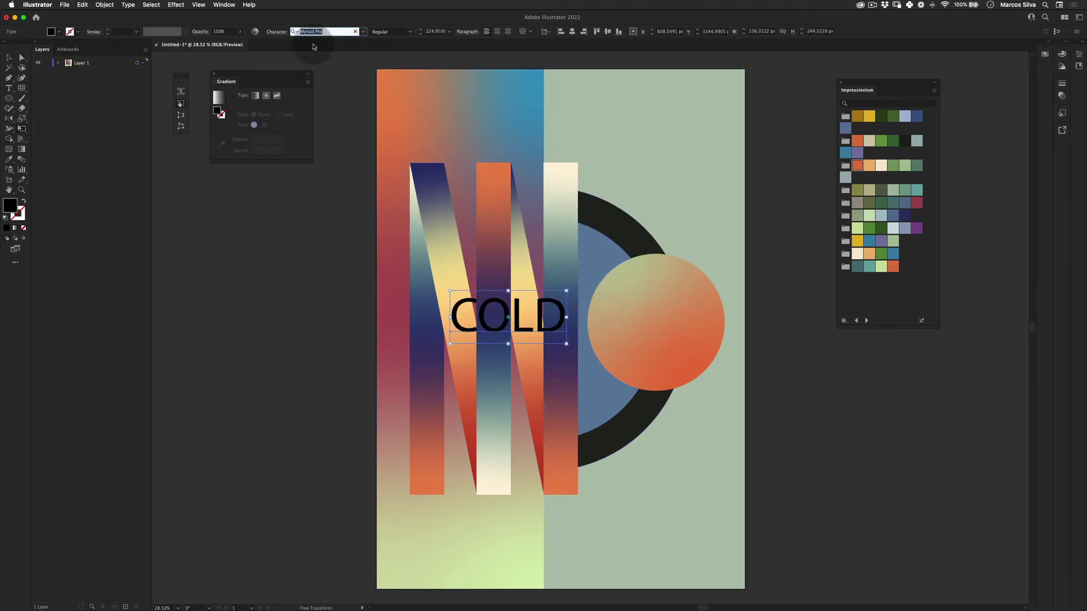
- Browse the font list for the COLD text and set its font to Monument Extended Ultralight
{"action": "left_click", "coordinate": [364, 32]}
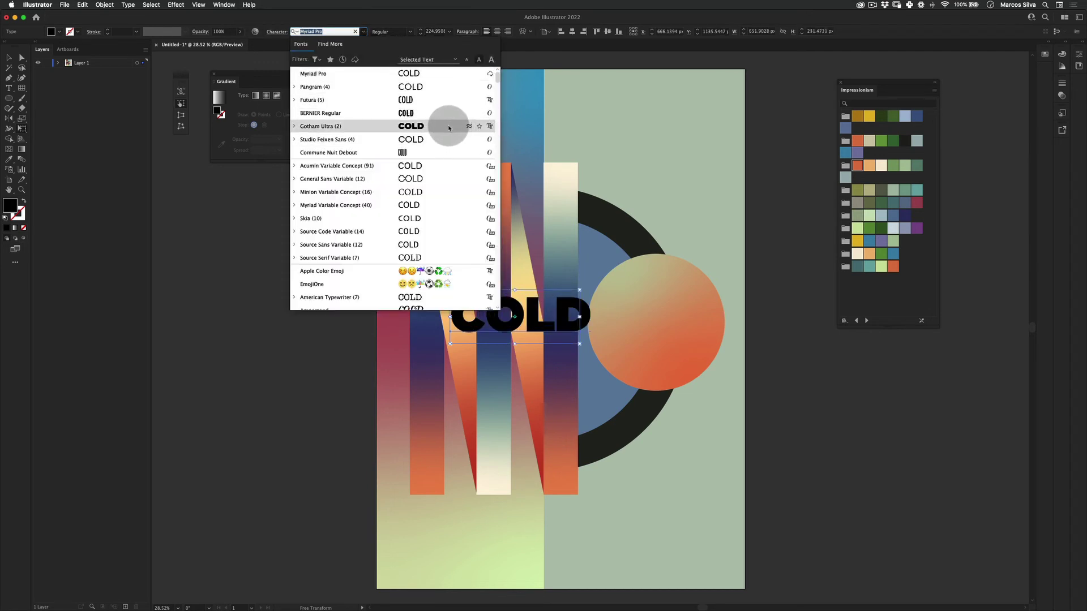
{"action": "left_click_drag", "start_coordinate": [497, 78], "coordinate": [499, 99]}
{"action": "type", "text": "conde"}
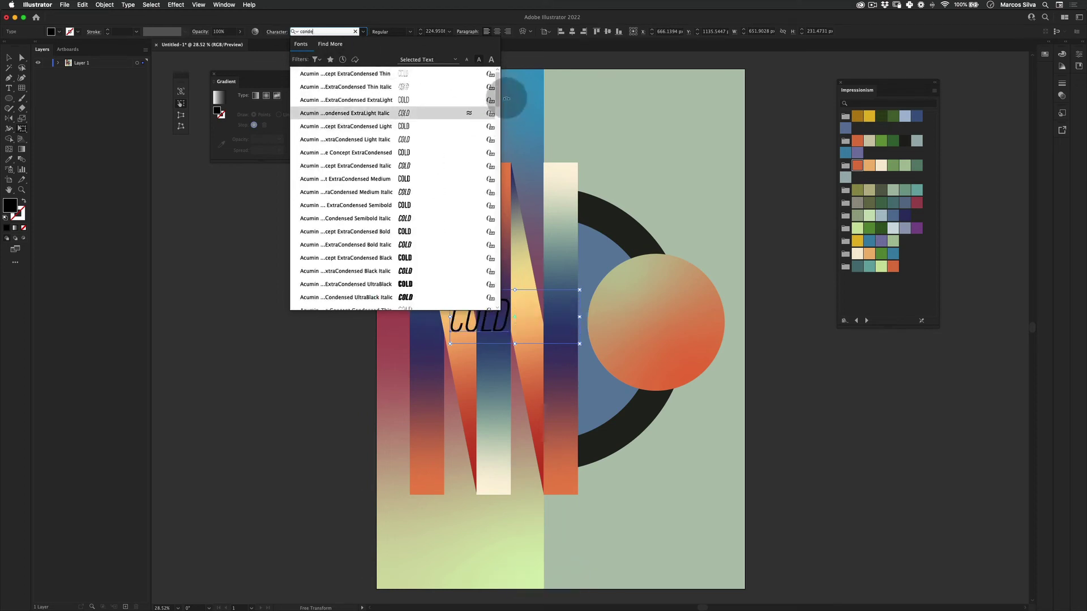
{"action": "left_click_drag", "start_coordinate": [497, 93], "coordinate": [495, 261]}
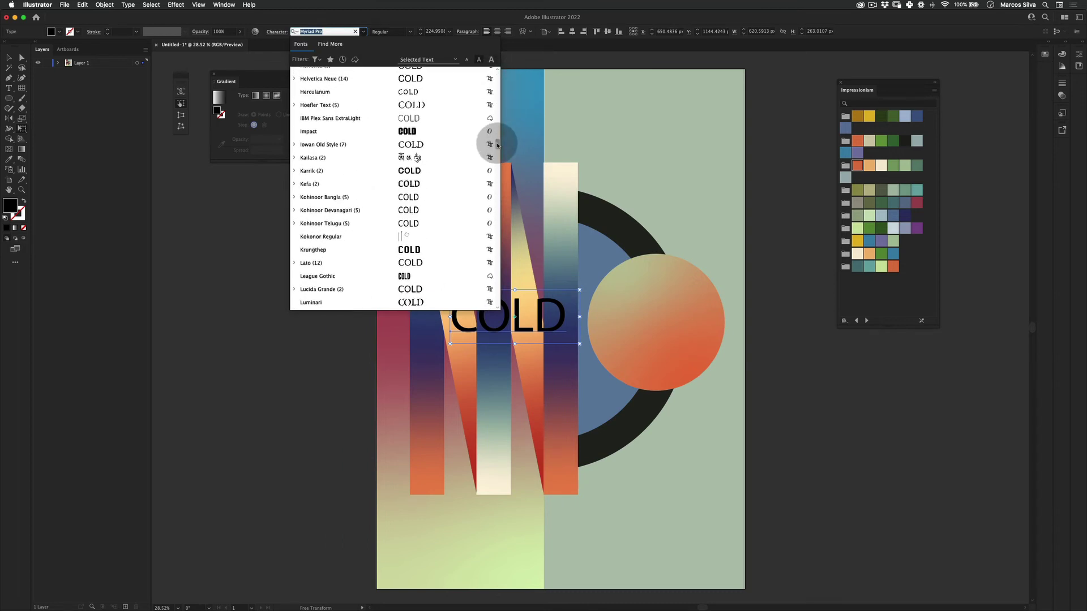
{"action": "left_click_drag", "start_coordinate": [496, 174], "coordinate": [499, 211]}
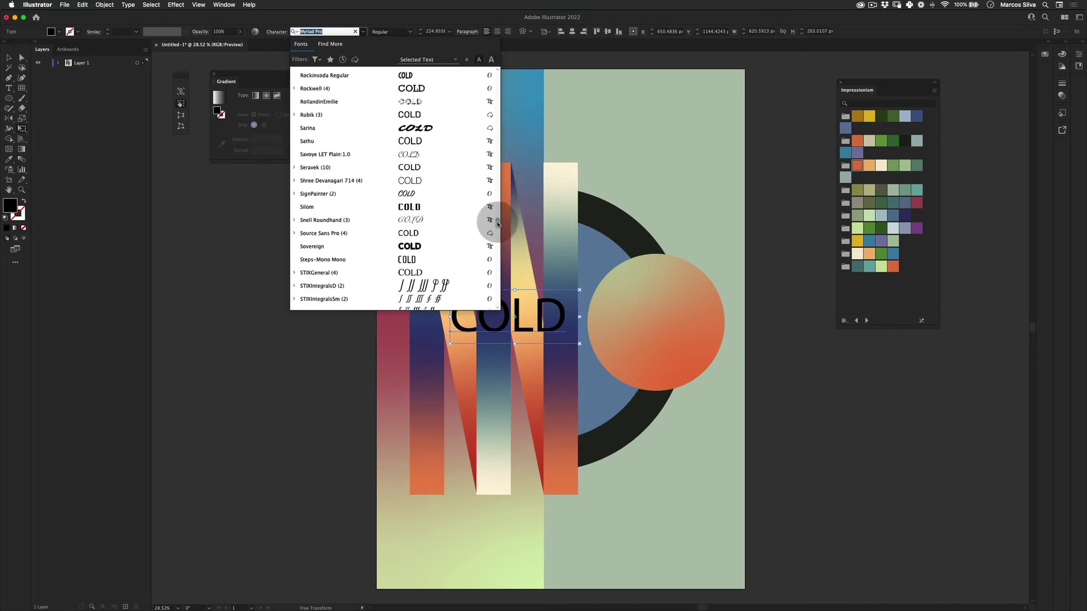
{"action": "mouse_move", "coordinate": [493, 275]}
{"action": "left_mouse_down"}
{"action": "mouse_move", "coordinate": [493, 296]}
{"action": "mouse_move", "coordinate": [493, 261]}
{"action": "left_mouse_up"}
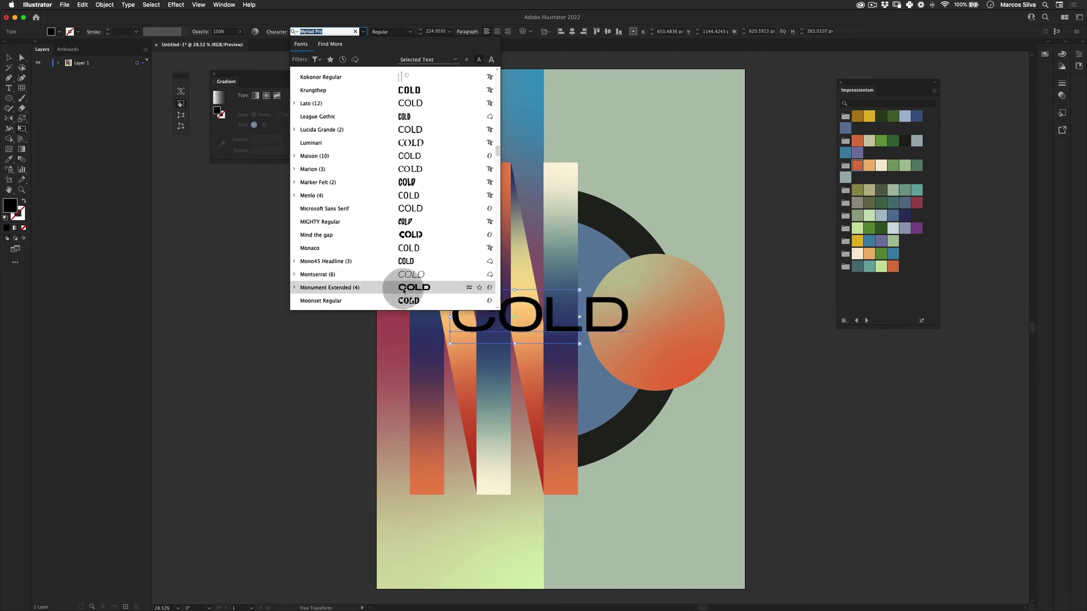
- Enlarge the COLD text to about 373 pt and place it across the bars and gradient circle, beginning near the first bar's left edge
{"action": "left_click_drag", "start_coordinate": [552, 398], "coordinate": [551, 375]}
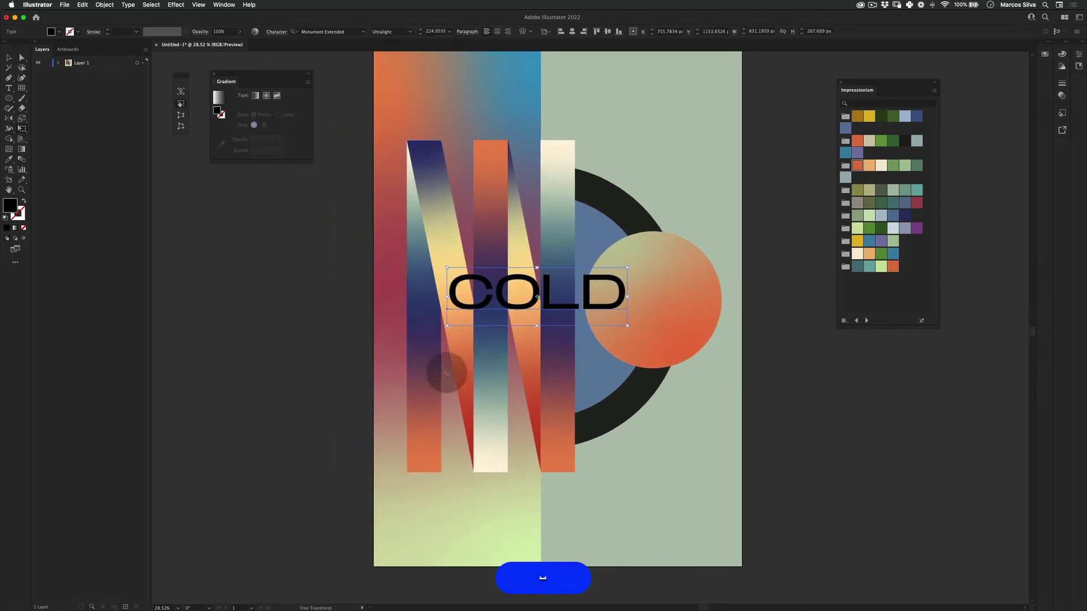
{"action": "key", "text": "v"}
{"action": "left_click", "coordinate": [233, 383]}
{"action": "left_click_drag", "start_coordinate": [586, 289], "coordinate": [612, 336]}
{"action": "mouse_move", "coordinate": [619, 500]}
{"action": "left_mouse_down"}
{"action": "mouse_move", "coordinate": [554, 497]}
{"action": "mouse_move", "coordinate": [626, 481]}
{"action": "left_mouse_up"}
{"action": "key", "text": "shift+e"}
{"action": "left_click_drag", "start_coordinate": [662, 512], "coordinate": [688, 268]}
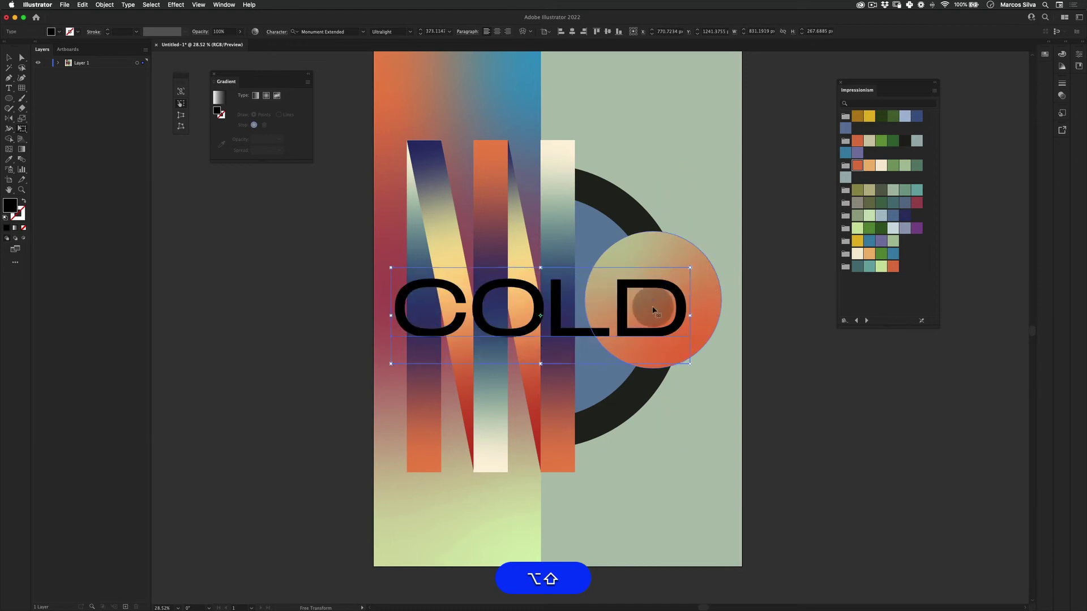
{"action": "key", "text": "v"}
{"action": "left_click_drag", "start_coordinate": [635, 312], "coordinate": [651, 304]}
{"action": "key", "text": "v"}
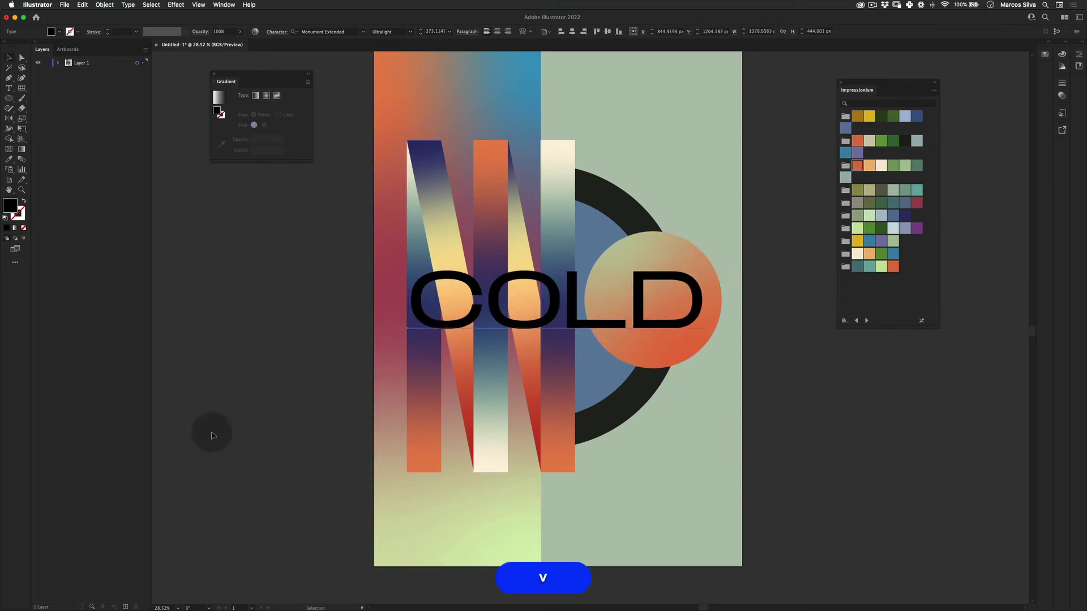
- Fill the COLD text with the cream Impressionism swatch and nudge it slightly left
{"action": "key", "text": "space"}
{"action": "left_click_drag", "start_coordinate": [597, 341], "coordinate": [591, 381]}
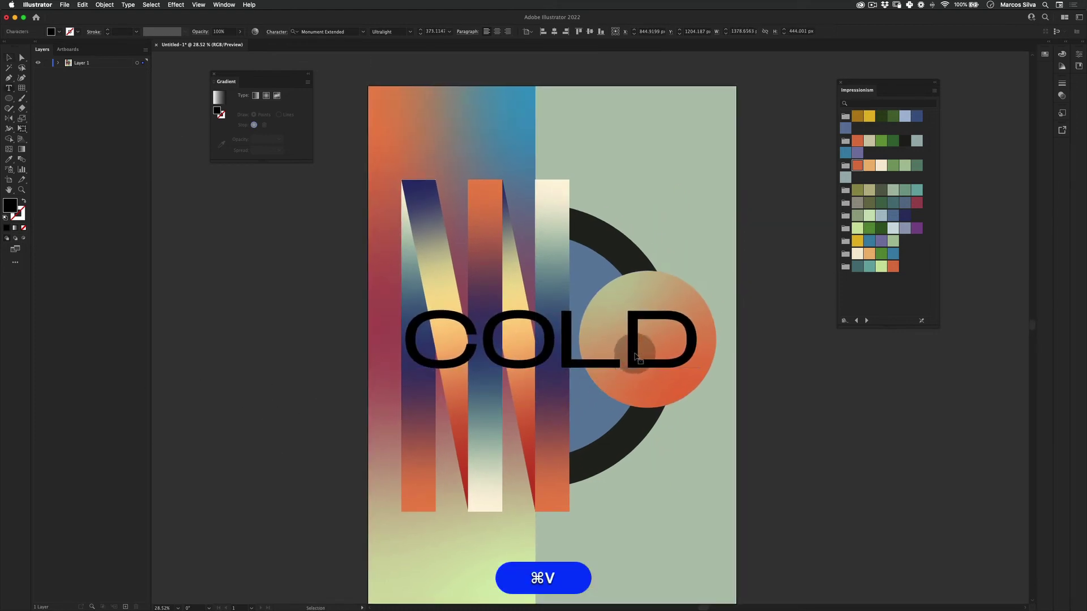
{"action": "double_click", "coordinate": [635, 355]}
{"action": "key", "text": "super+a"}
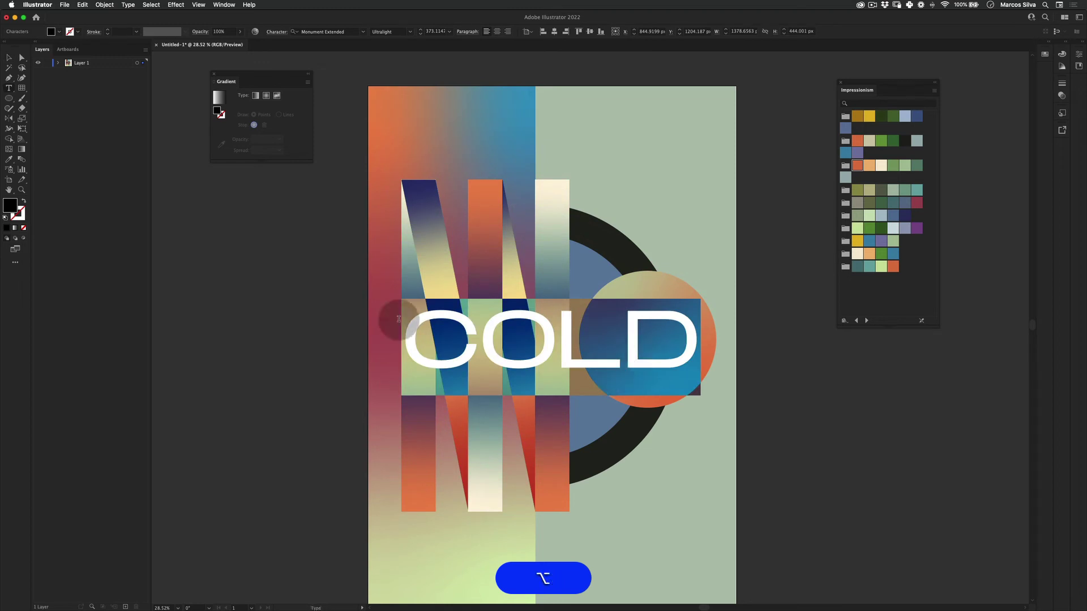
{"action": "key", "text": "Escape"}
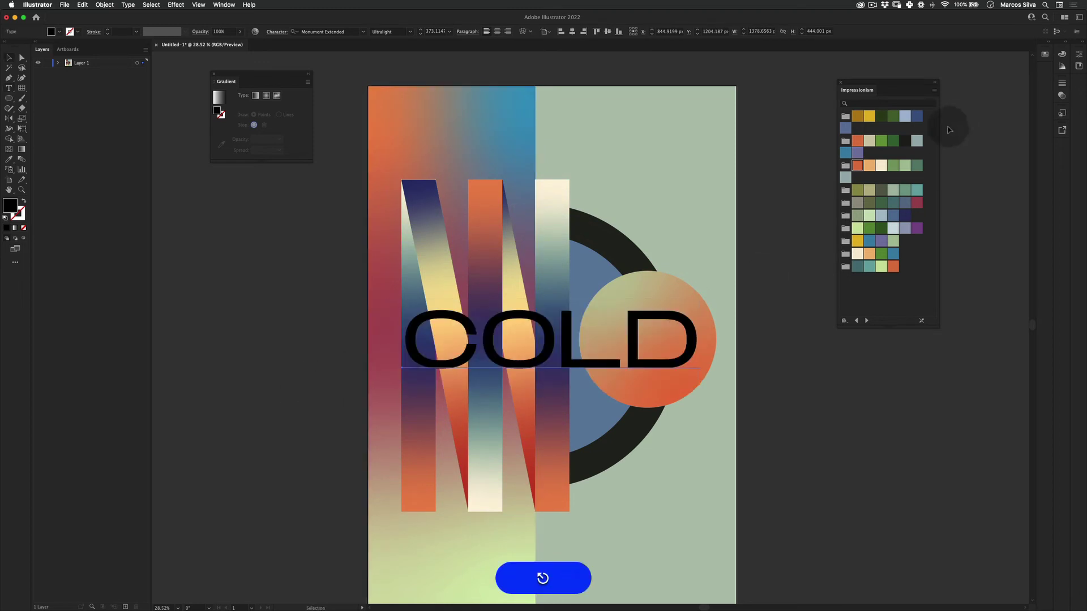
{"action": "left_click", "coordinate": [881, 165]}
{"action": "key", "text": "v"}
{"action": "left_click", "coordinate": [201, 456]}
{"action": "scroll", "coordinate": [672, 308], "scroll_direction": "down", "scroll_amount": 2}
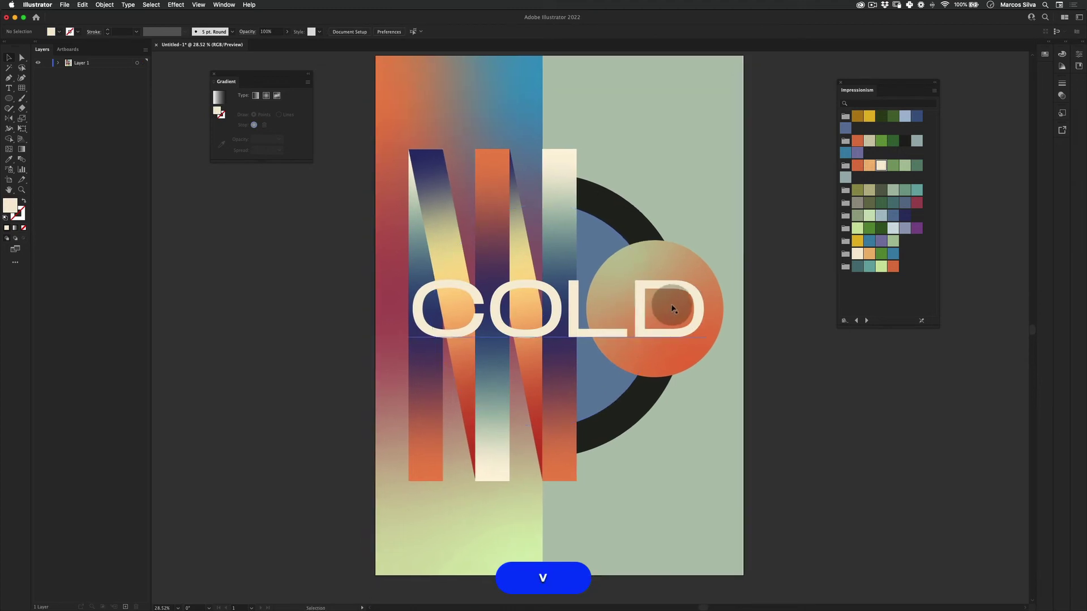
{"action": "left_click_drag", "start_coordinate": [672, 308], "coordinate": [687, 303]}
- Draw a narrow rectangle about 69 by 299 px rising from the third bar's upper-right corner, and fill it with the orange swatch
{"action": "key", "text": "space"}
{"action": "left_click_drag", "start_coordinate": [752, 194], "coordinate": [736, 203]}
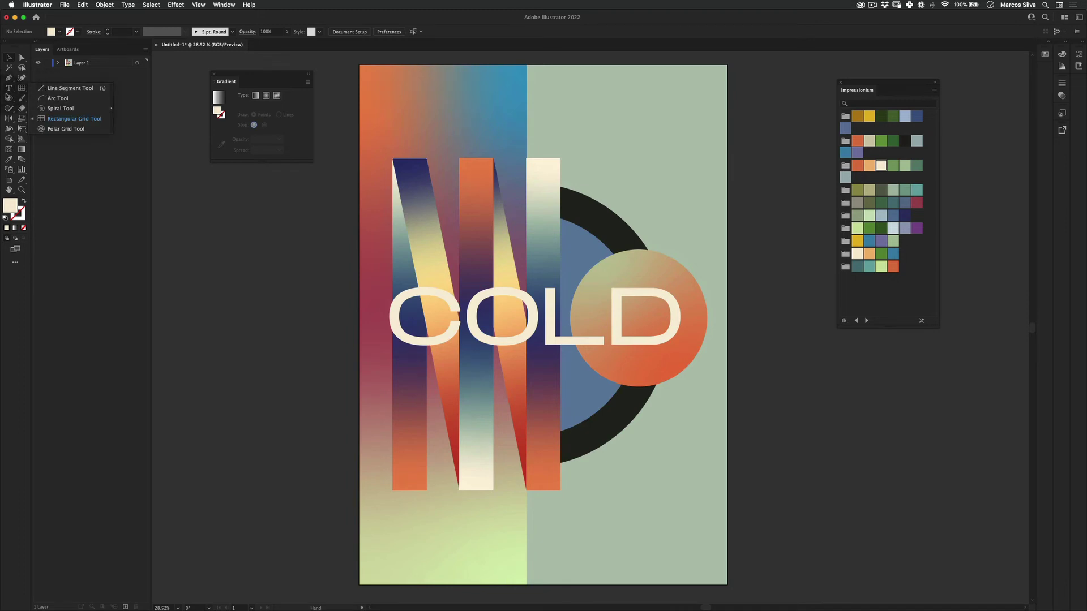
{"action": "left_click", "coordinate": [54, 100]}
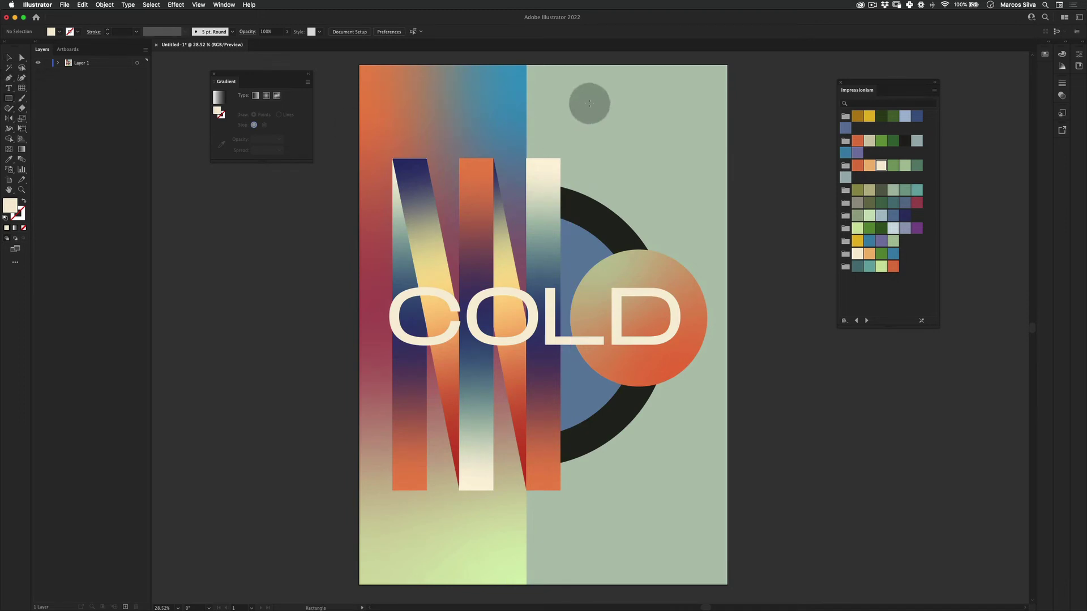
{"action": "left_click_drag", "start_coordinate": [561, 157], "coordinate": [576, 91]}
{"action": "left_click", "coordinate": [858, 165]}
{"action": "key", "text": "v"}
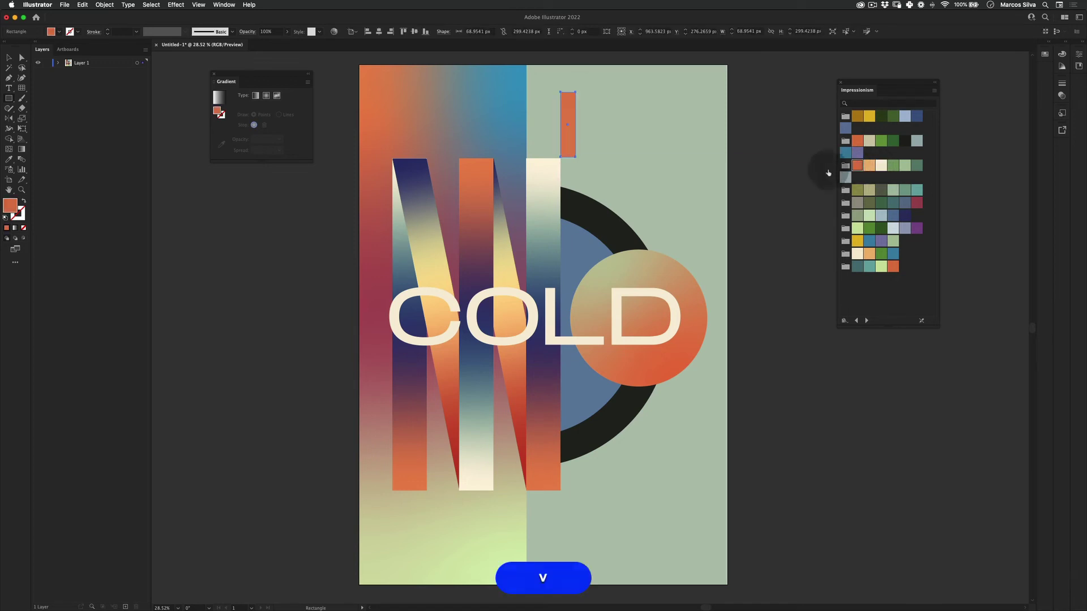
{"action": "left_click", "coordinate": [719, 270]}
- Duplicate the narrow orange rectangle straight down to the third bar's lower-right corner and fill the copy with the dark green swatch
{"action": "key", "text": "space"}
{"action": "left_click_drag", "start_coordinate": [406, 175], "coordinate": [373, 140]}
{"action": "left_click_drag", "start_coordinate": [505, 213], "coordinate": [517, 250]}
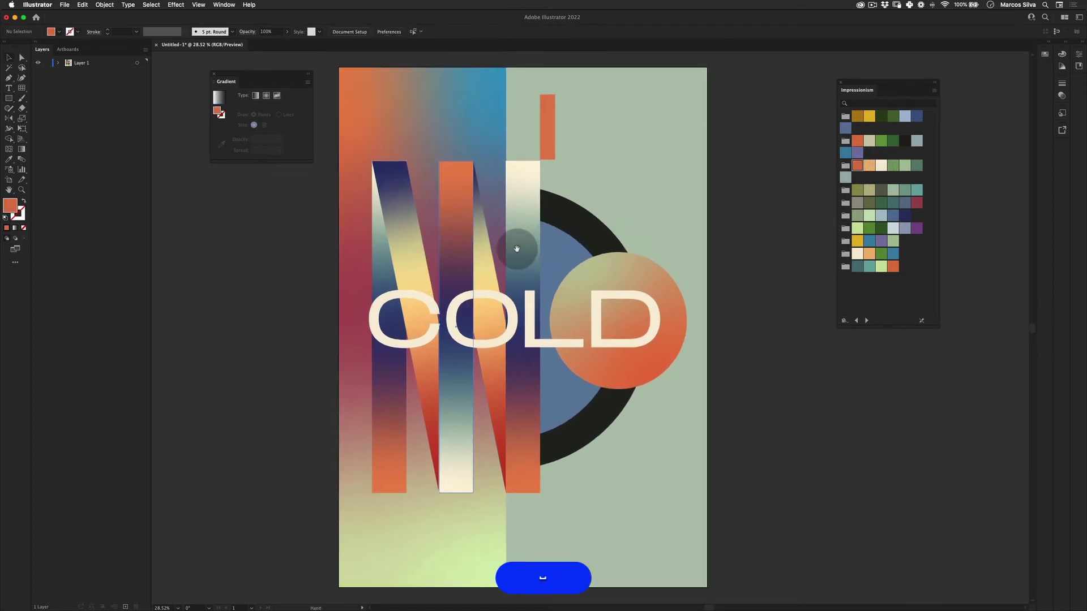
{"action": "key", "text": "v"}
{"action": "left_click_drag", "start_coordinate": [548, 119], "coordinate": [547, 513]}
{"action": "left_click", "coordinate": [893, 142]}
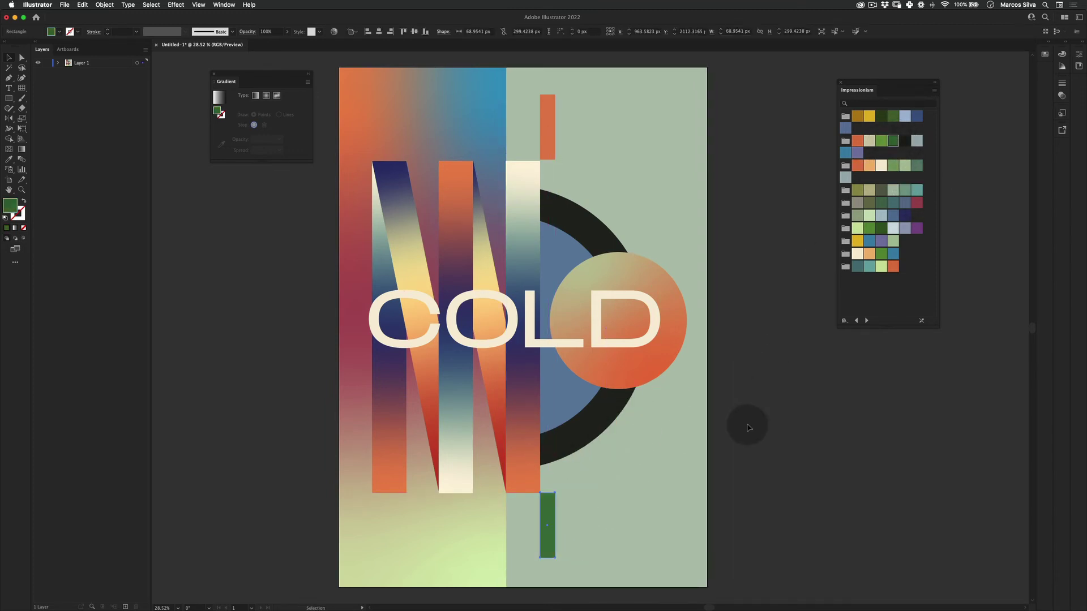
{"action": "left_click", "coordinate": [739, 465]}
- Duplicate the narrow orange rectangle over the gradient circle's upper-right edge, at about X 1465 px, Y 861 px
{"action": "left_click_drag", "start_coordinate": [703, 443], "coordinate": [685, 411]}
{"action": "key", "text": "v"}
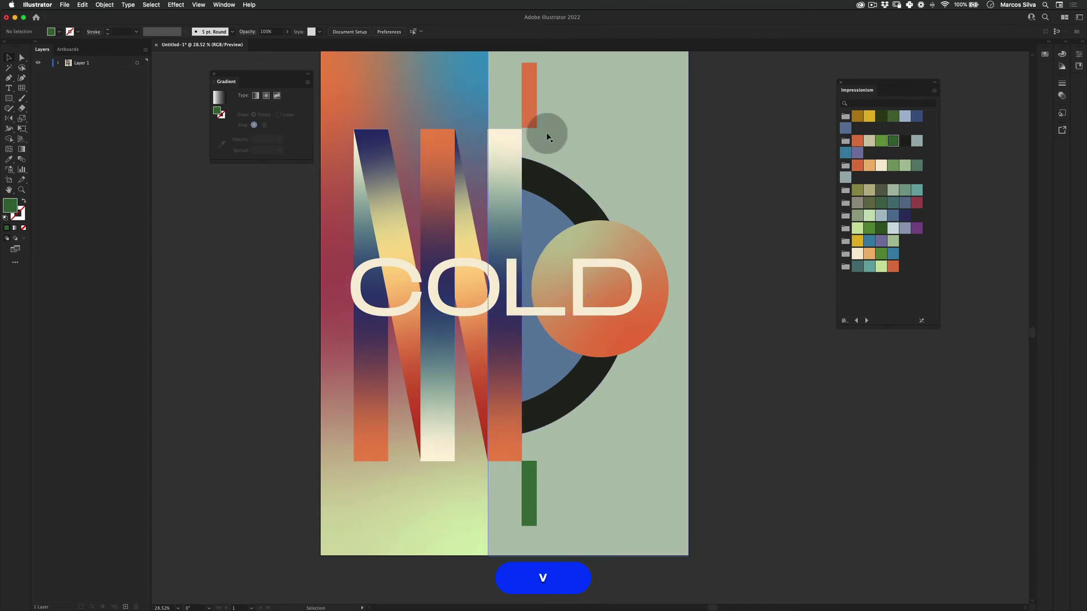
{"action": "key", "text": "m"}
{"action": "left_click_drag", "start_coordinate": [530, 103], "coordinate": [646, 238]}
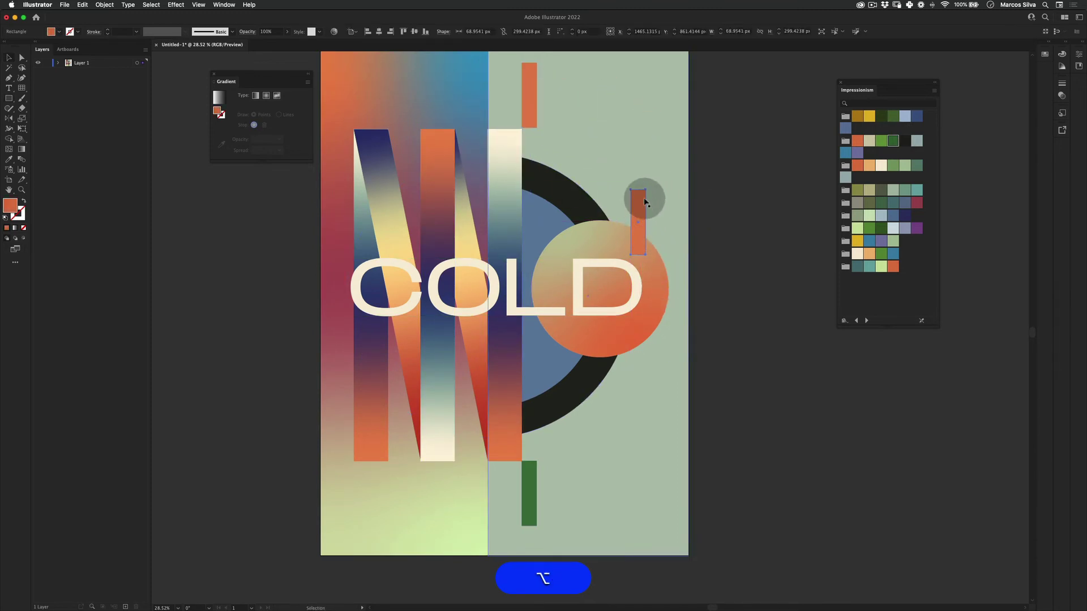
- Stretch the narrow orange rectangle above the gradient circle upward to about 682 px tall and give it the dark green Impressionism colour
{"action": "key", "text": "e"}
{"action": "left_click_drag", "start_coordinate": [637, 190], "coordinate": [631, 114]}
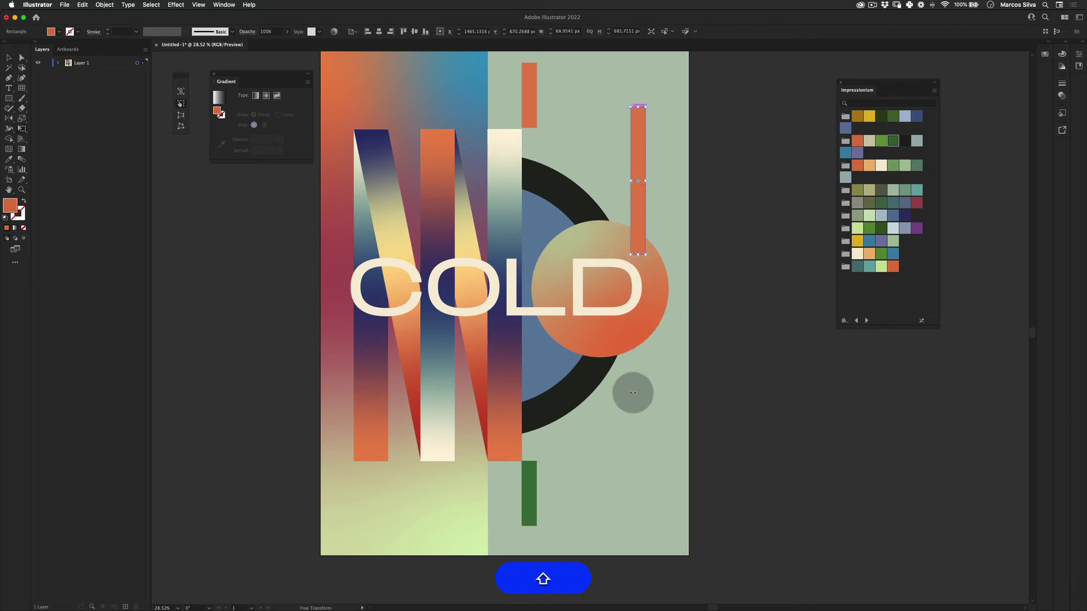
{"action": "key", "text": "i"}
{"action": "left_click", "coordinate": [880, 228]}
{"action": "left_click", "coordinate": [757, 296], "text": "super"}
- Move the tall green rectangle slightly left along the gradient circle's upper edge
{"action": "key", "text": "z"}
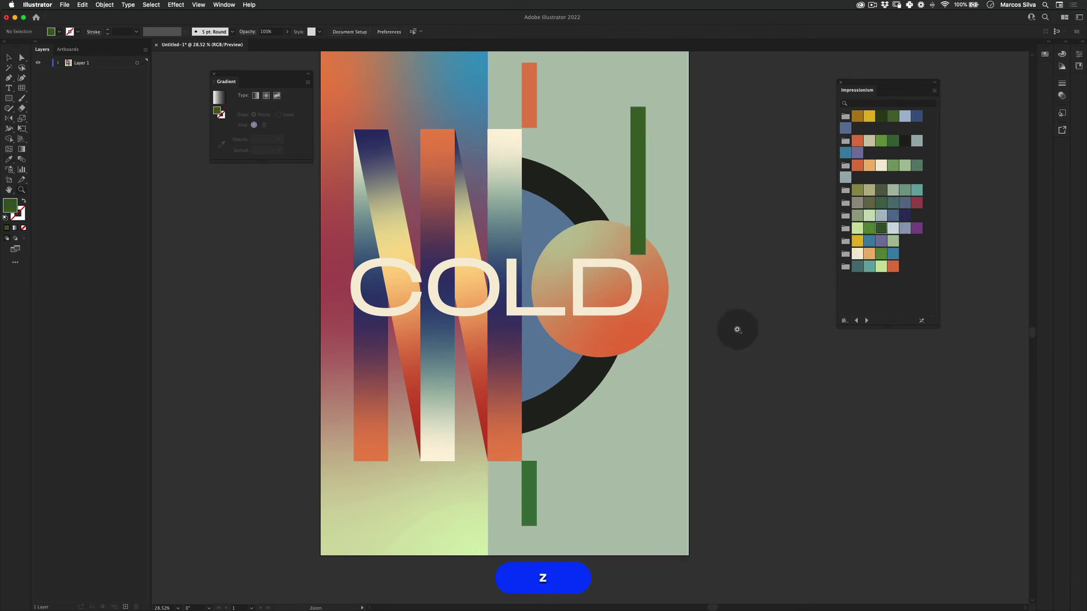
{"action": "mouse_move", "coordinate": [703, 324]}
{"action": "left_mouse_down"}
{"action": "mouse_move", "coordinate": [645, 317]}
{"action": "mouse_move", "coordinate": [691, 312]}
{"action": "left_mouse_up"}
{"action": "key", "text": "v"}
{"action": "mouse_move", "coordinate": [640, 226]}
{"action": "left_mouse_down"}
{"action": "mouse_move", "coordinate": [659, 251]}
{"action": "mouse_move", "coordinate": [630, 226]}
{"action": "left_mouse_up"}
{"action": "key", "text": "v"}
{"action": "left_click_drag", "start_coordinate": [705, 257], "coordinate": [687, 260]}
- Duplicate the narrow orange rectangle to the area below the gradient circle, at about X 1571 px, Y 1677 px, and fill the copy navy
{"action": "left_click_drag", "start_coordinate": [529, 124], "coordinate": [647, 395], "text": "alt"}
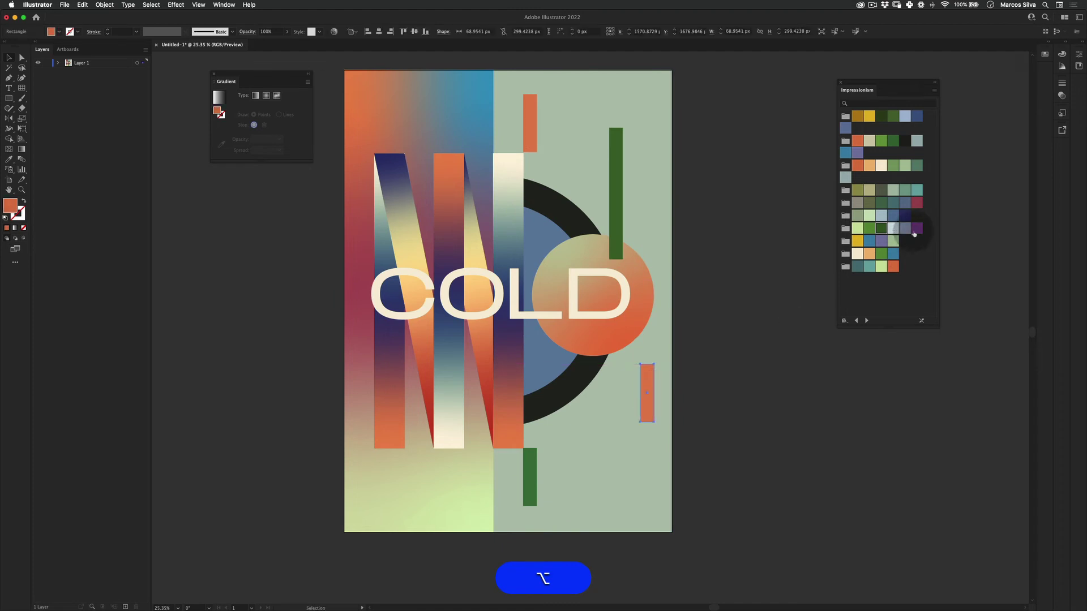
{"action": "left_click", "coordinate": [904, 215]}
{"action": "left_click", "coordinate": [677, 456]}
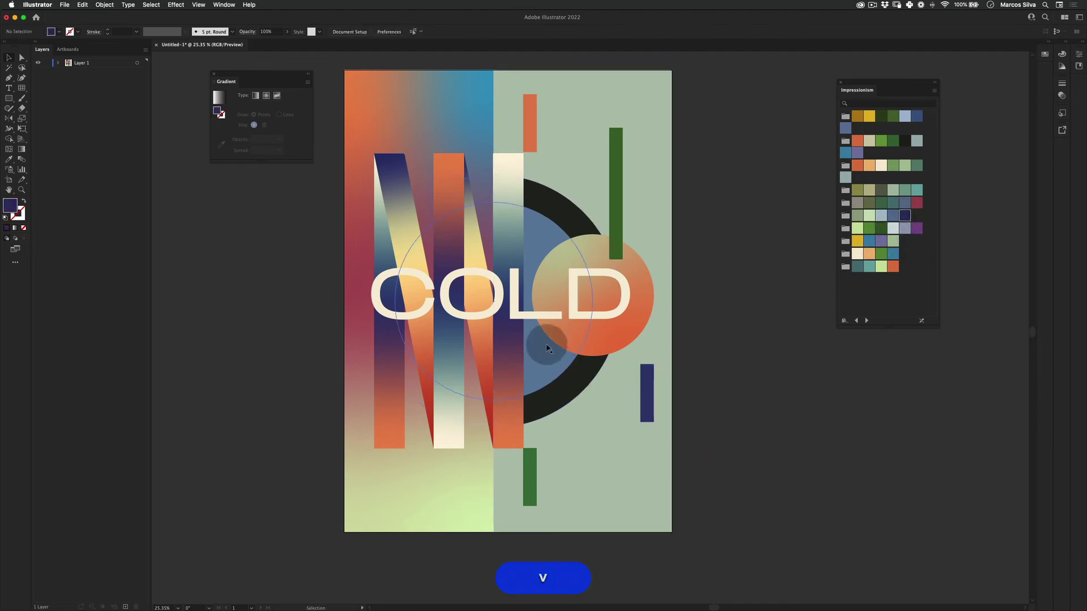
- Draw a rectangle about 66 by 299 px below the first bar's lower-left corner and fill it with the inner circle's blue
{"action": "key", "text": "m"}
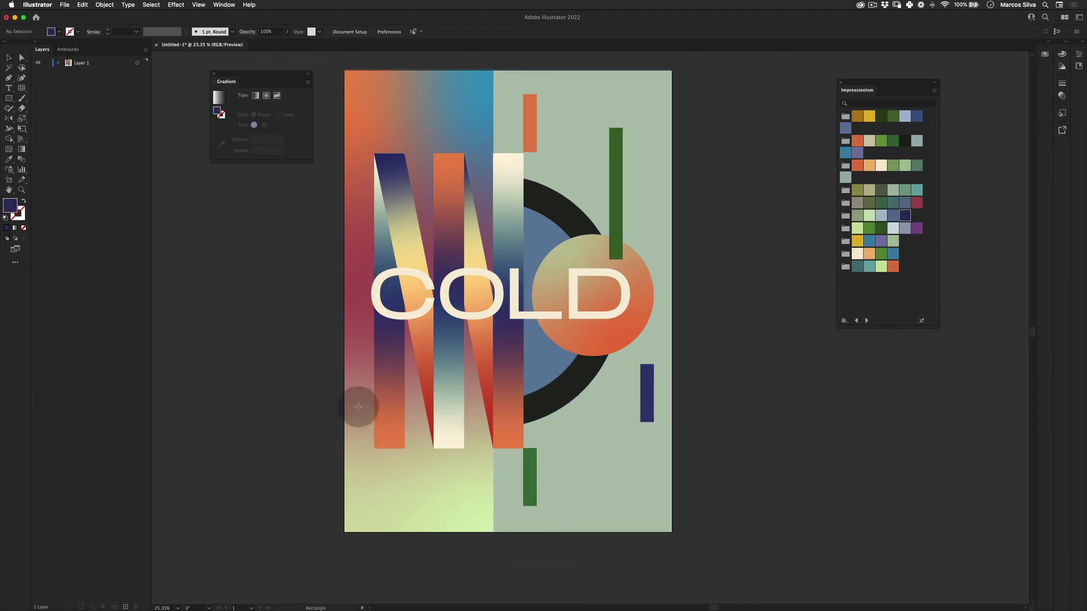
{"action": "left_click_drag", "start_coordinate": [373, 449], "coordinate": [361, 510]}
{"action": "key", "text": "super+z"}
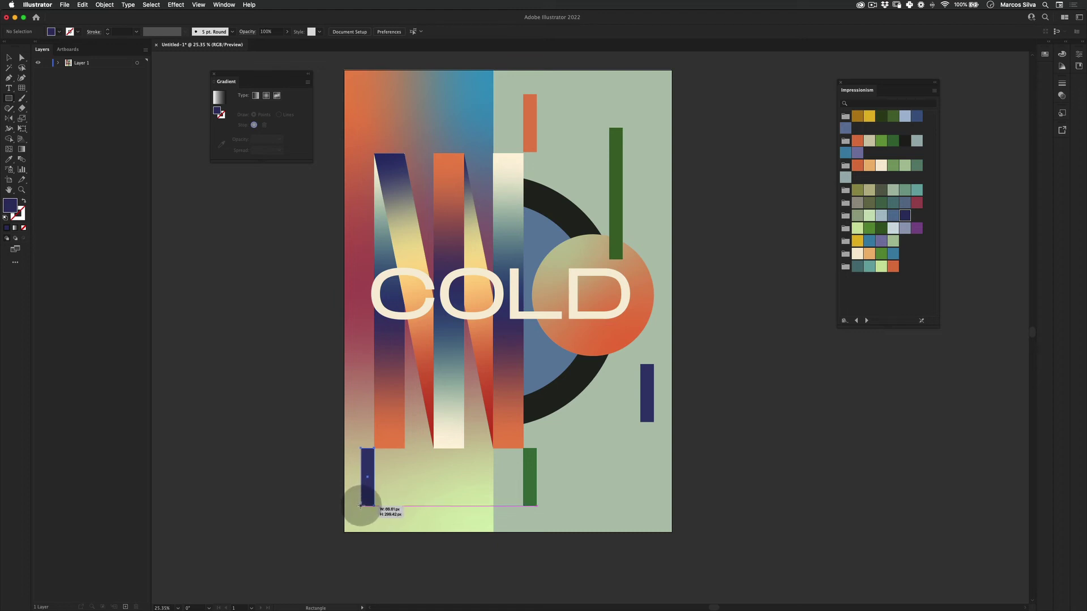
{"action": "left_click_drag", "start_coordinate": [361, 506], "coordinate": [361, 505]}
{"action": "key", "text": "i"}
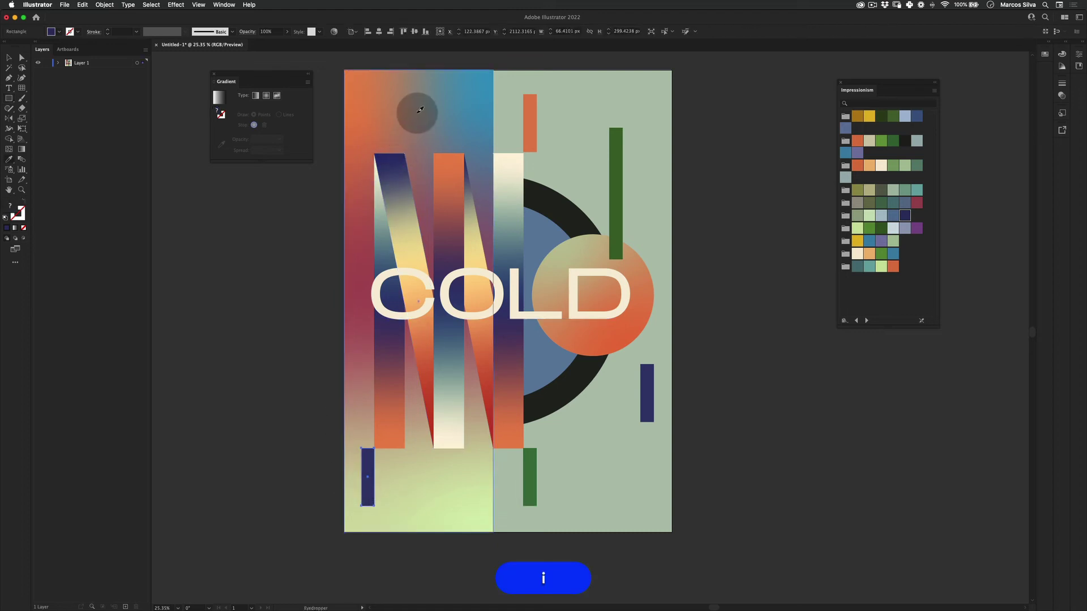
{"action": "left_click", "coordinate": [412, 136]}
{"action": "left_click", "coordinate": [537, 232]}
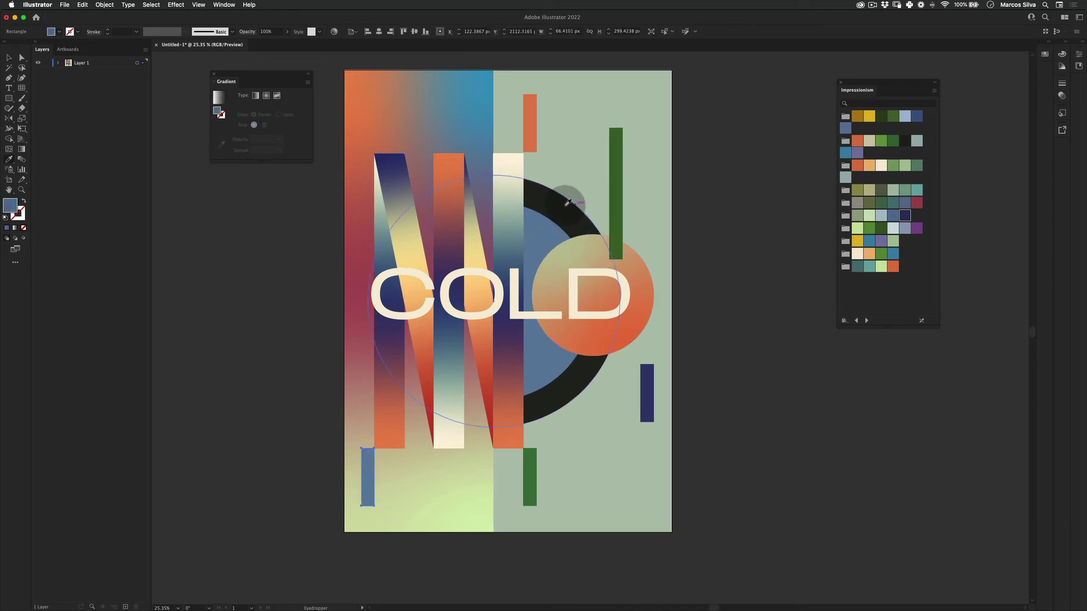
{"action": "key", "text": "v"}
{"action": "left_click", "coordinate": [214, 399]}
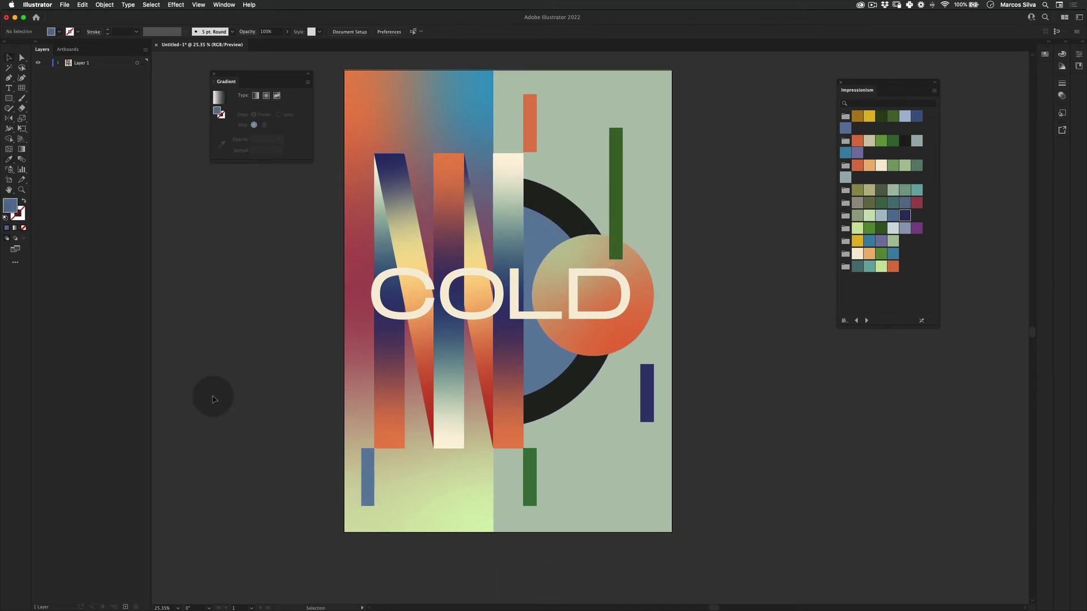
- Shorten the blue rectangle to a small block by raising its two lower corner points about 227 px
{"action": "key", "text": "a"}
{"action": "left_click", "coordinate": [361, 506]}
{"action": "left_click", "coordinate": [374, 505], "text": "shift"}
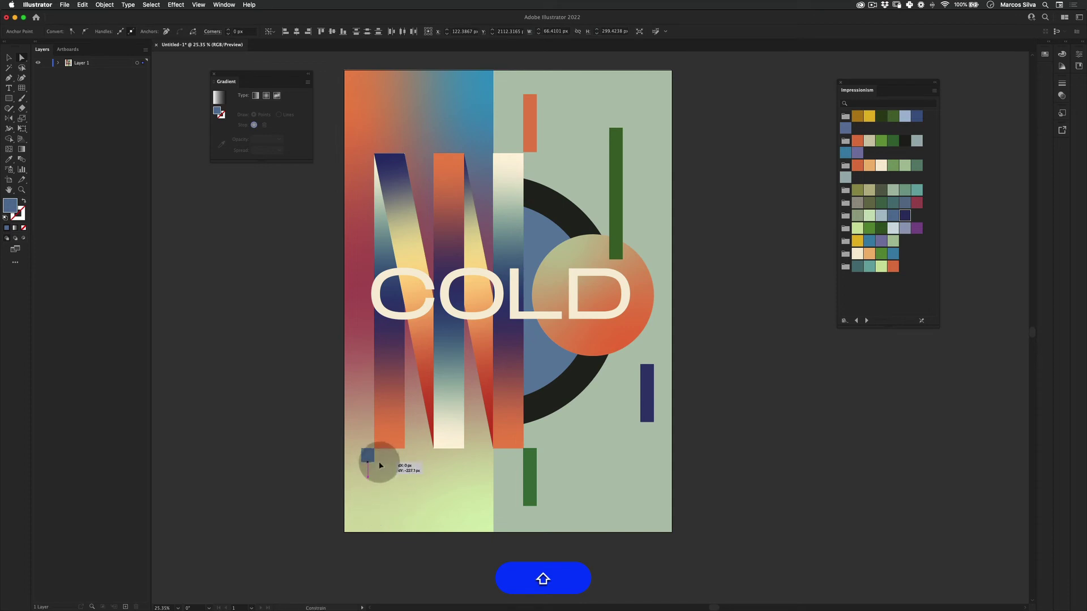
{"action": "left_click_drag", "start_coordinate": [380, 463], "coordinate": [379, 465]}
{"action": "key", "text": "v"}
{"action": "left_click", "coordinate": [285, 457]}
- Duplicate the COLD text above the original and reduce the copy to the single letter C
{"action": "left_click_drag", "start_coordinate": [593, 305], "coordinate": [616, 233]}
{"action": "key", "text": "v"}
{"action": "double_click", "coordinate": [446, 245]}
{"action": "left_click_drag", "start_coordinate": [446, 245], "coordinate": [739, 189]}
{"action": "key", "text": "BackSpace"}
- Enlarge the single C to about 628 px wide and move it below the start of the COLD text
{"action": "key", "text": "e"}
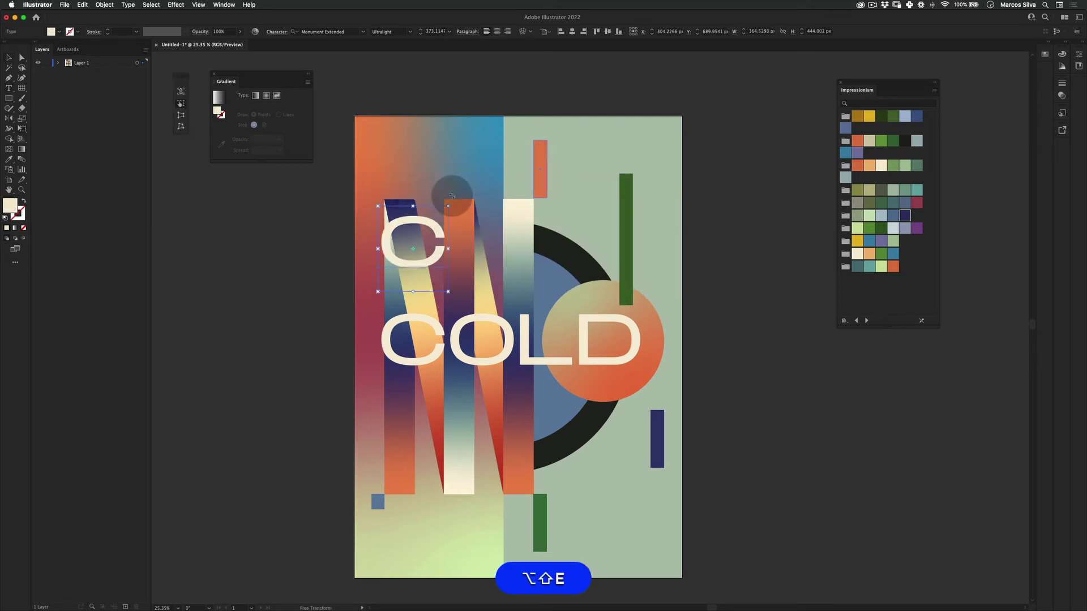
{"action": "left_click_drag", "start_coordinate": [449, 206], "coordinate": [476, 187]}
{"action": "left_click_drag", "start_coordinate": [425, 235], "coordinate": [446, 430]}
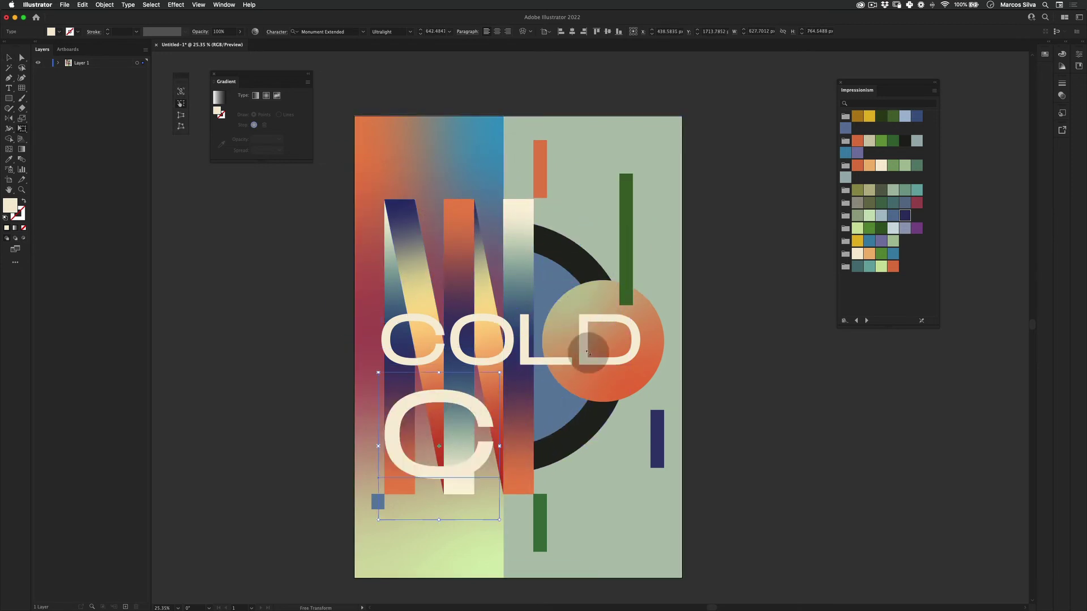
- Fill the large C with the near-black Impressionism swatch
{"action": "left_click", "coordinate": [904, 141]}
{"action": "key", "text": "v"}
{"action": "left_click", "coordinate": [742, 371]}
- Arrange copies of the near-black C over the poster's upper-left, below COLD and in the lower-right corner
{"action": "key", "text": "z"}
{"action": "left_click_drag", "start_coordinate": [550, 391], "coordinate": [649, 485]}
{"action": "key", "text": "v"}
{"action": "key", "text": "shift+e"}
{"action": "key", "text": "shift+v"}
- Change the lower-right C to O and move it straight up level with the upper C, at about Y 478 px
{"action": "double_click", "coordinate": [632, 485]}
{"action": "key", "text": "alt+super+a"}
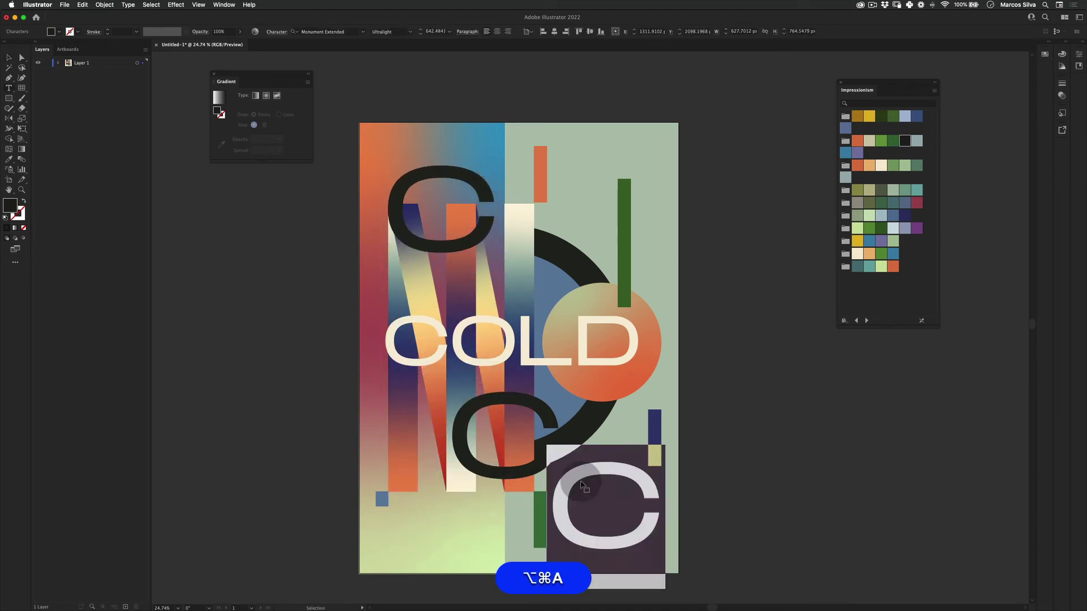
{"action": "type", "text": "O"}
{"action": "key", "text": "Escape"}
{"action": "key", "text": "v"}
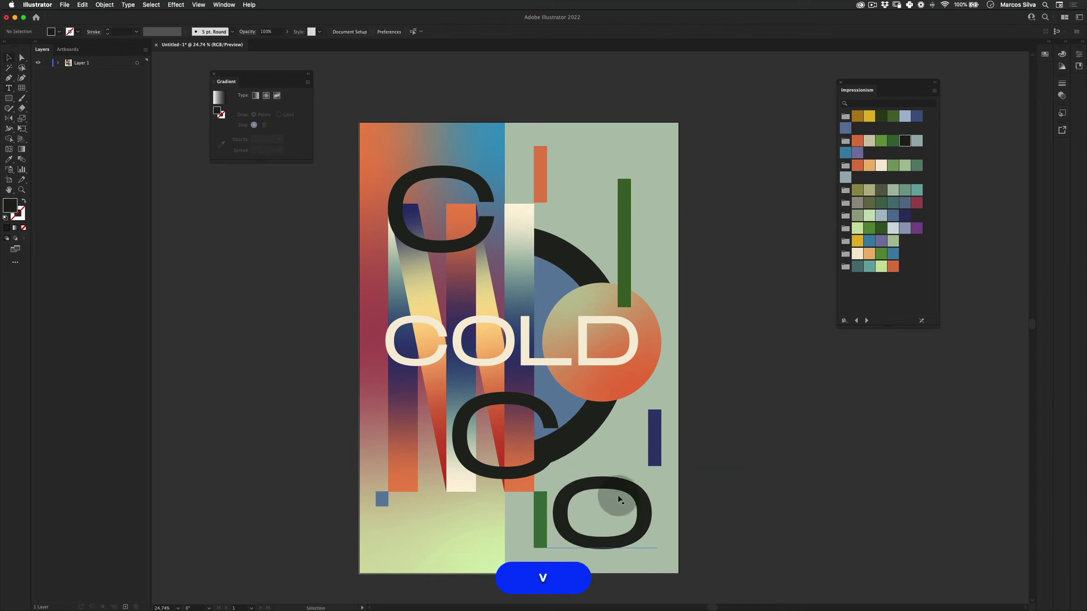
{"action": "left_click_drag", "start_coordinate": [628, 482], "coordinate": [624, 195]}
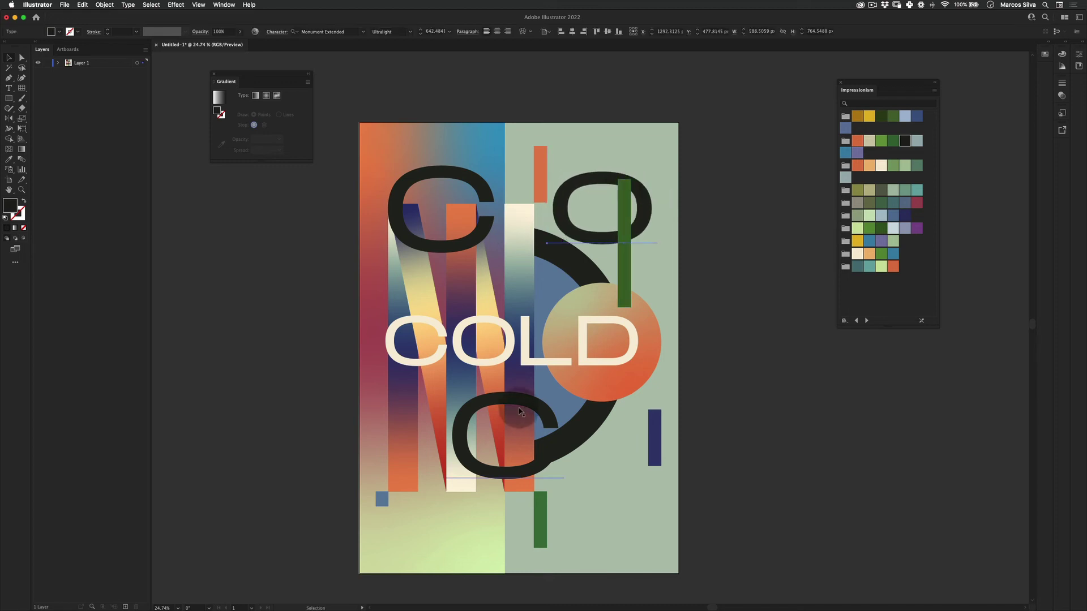
{"action": "key", "text": "super+a"}
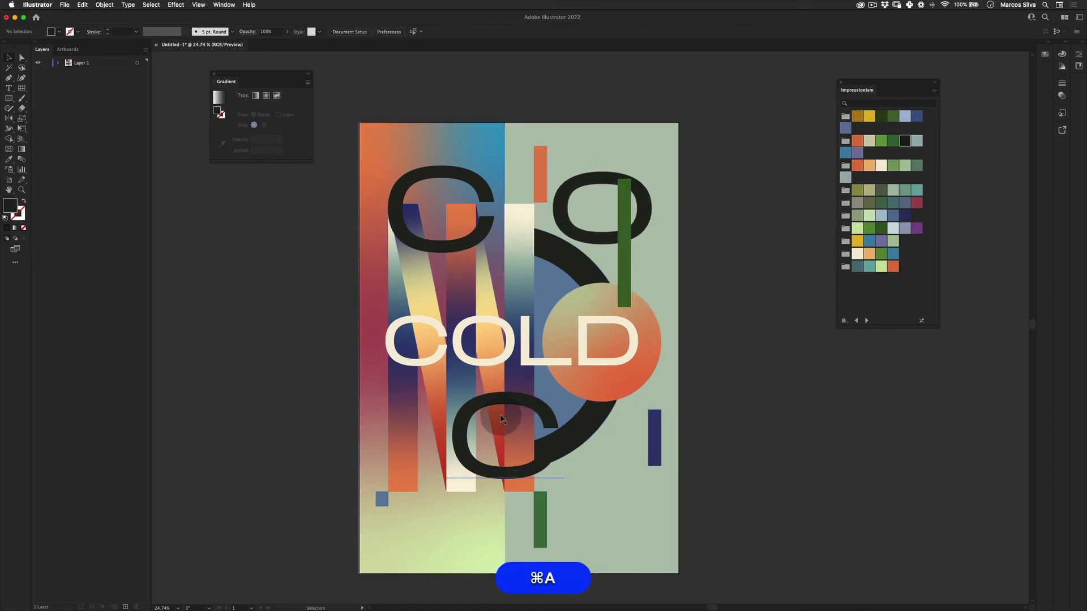
{"action": "left_click_drag", "start_coordinate": [529, 405], "coordinate": [420, 430]}
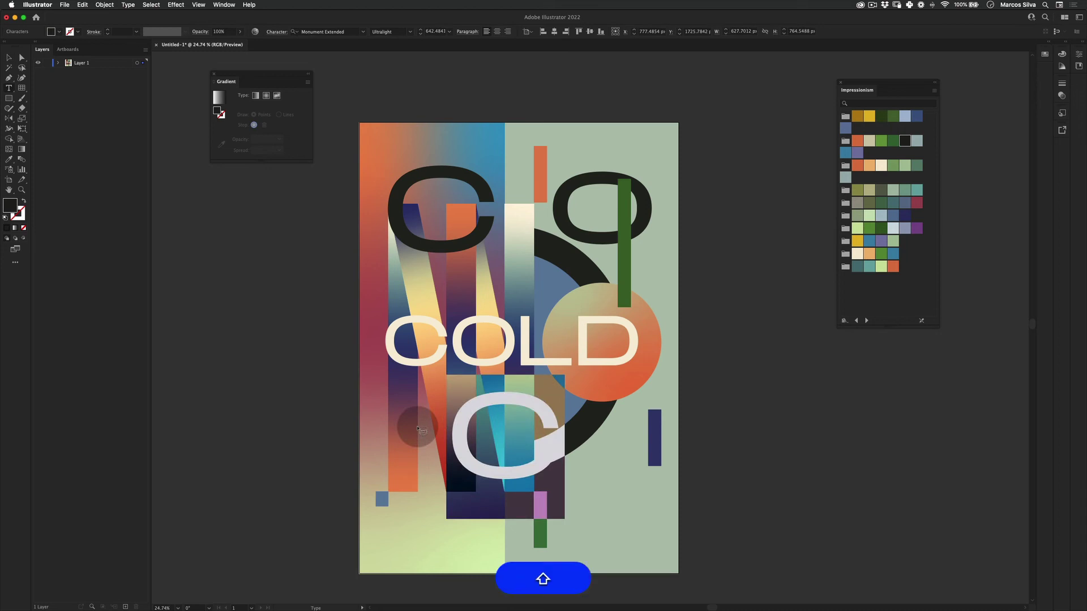
{"action": "type", "text": ":"}
{"action": "key", "text": "super+z"}
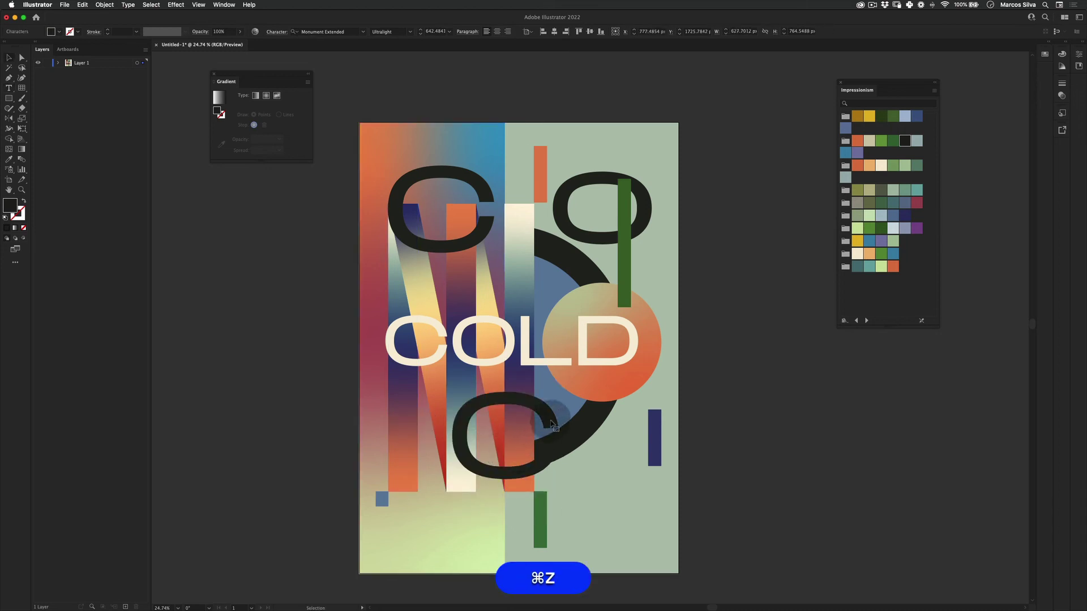
{"action": "left_click_drag", "start_coordinate": [551, 423], "coordinate": [450, 422]}
{"action": "key", "text": "super+z"}
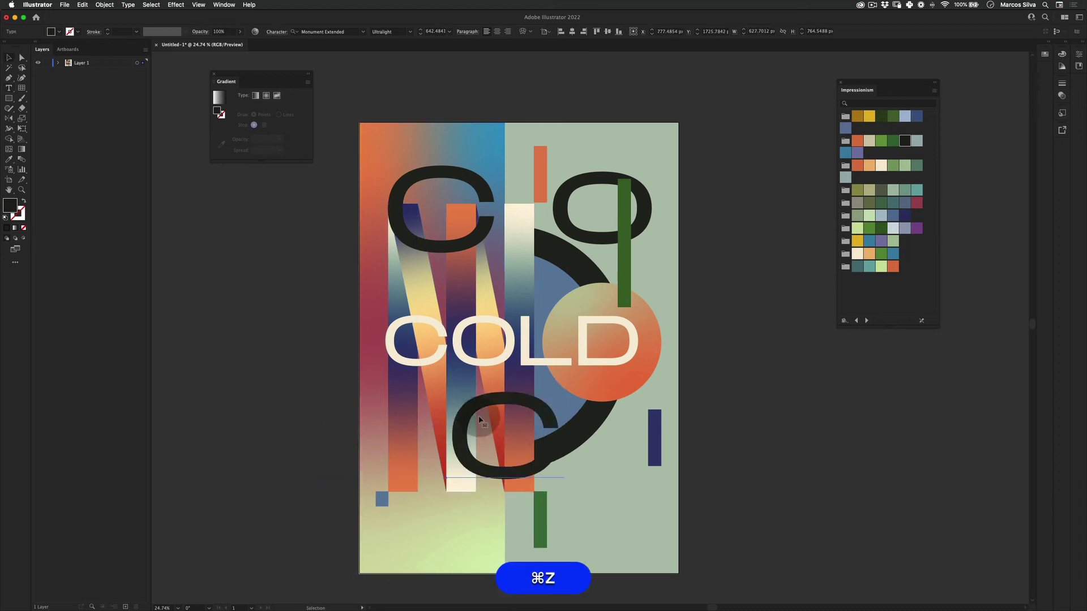
- Change the large C below the COLD text to the letter L
{"action": "double_click", "coordinate": [530, 410]}
{"action": "type", "text": "L"}
{"action": "key", "text": "Escape"}
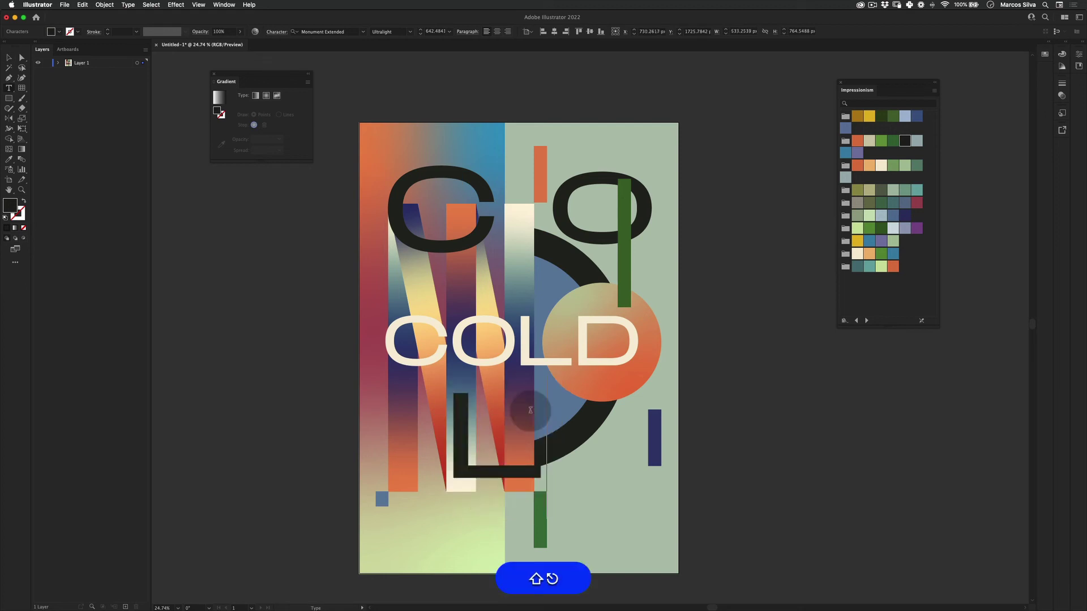
- Move the L so its lower-left corner aligns with the first bar's lower-left corner
{"action": "key", "text": "v"}
{"action": "left_click_drag", "start_coordinate": [480, 478], "coordinate": [414, 487]}
{"action": "key", "text": "z"}
{"action": "left_click_drag", "start_coordinate": [416, 532], "coordinate": [414, 476]}
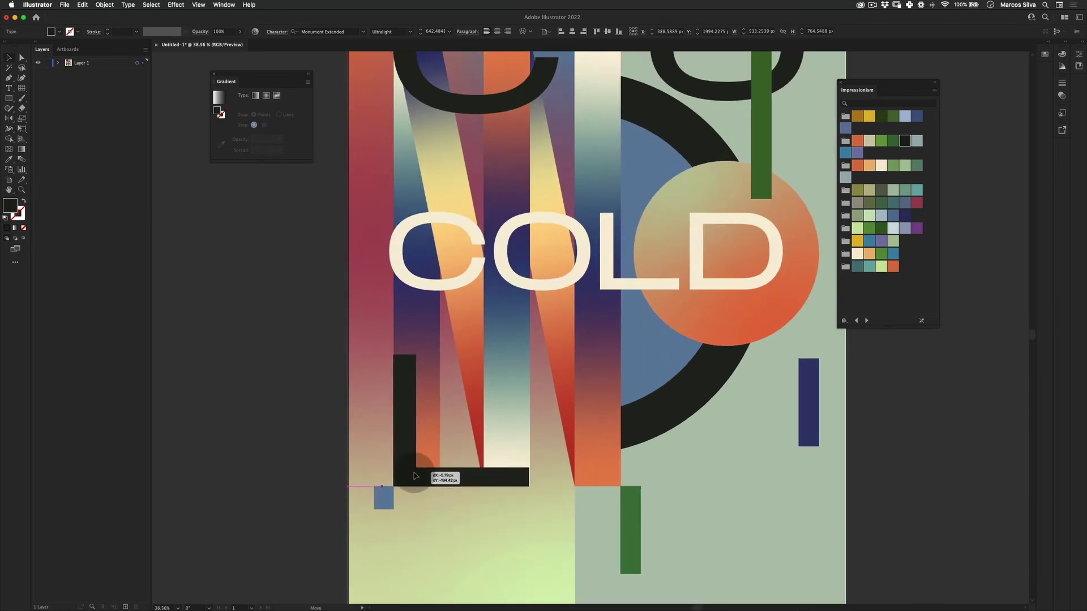
{"action": "key", "text": "z"}
{"action": "left_click_drag", "start_coordinate": [501, 427], "coordinate": [399, 453]}
{"action": "key", "text": "v"}
{"action": "left_click", "coordinate": [323, 469]}
{"action": "left_click_drag", "start_coordinate": [370, 411], "coordinate": [303, 394]}
- Duplicate the large L across to the lower-right area below the O and change the copy to D
{"action": "key", "text": "z"}
{"action": "left_click_drag", "start_coordinate": [325, 317], "coordinate": [410, 216]}
{"action": "key", "text": "v"}
{"action": "left_click_drag", "start_coordinate": [425, 481], "coordinate": [600, 472]}
{"action": "double_click", "coordinate": [598, 469]}
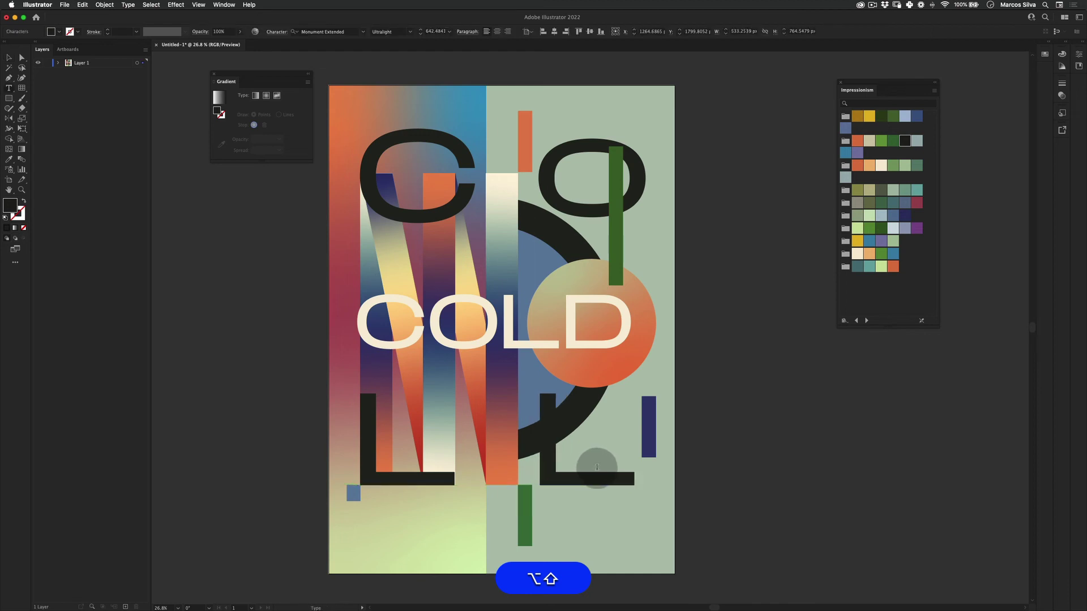
{"action": "key", "text": "super+a"}
{"action": "type", "text": "D"}
{"action": "key", "text": "Escape"}
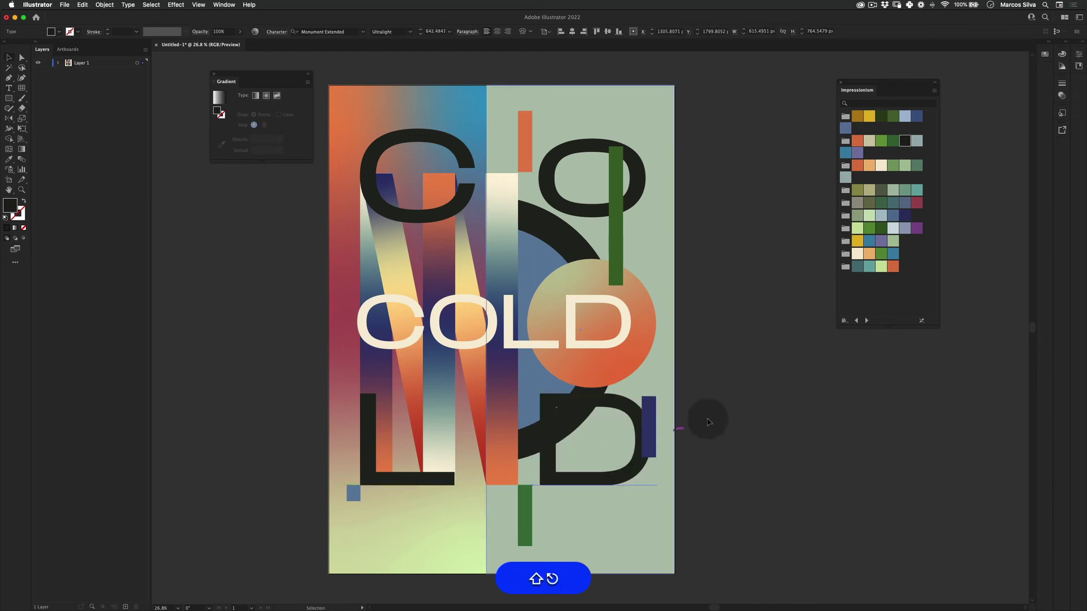
{"action": "key", "text": "v"}
{"action": "left_click", "coordinate": [764, 382]}
- Try navy, maroon, cream, yellow, lavender and orange Impressionism swatches as the fill of the large D
{"action": "key", "text": "z"}
{"action": "left_click_drag", "start_coordinate": [714, 440], "coordinate": [672, 424]}
{"action": "key", "text": "v"}
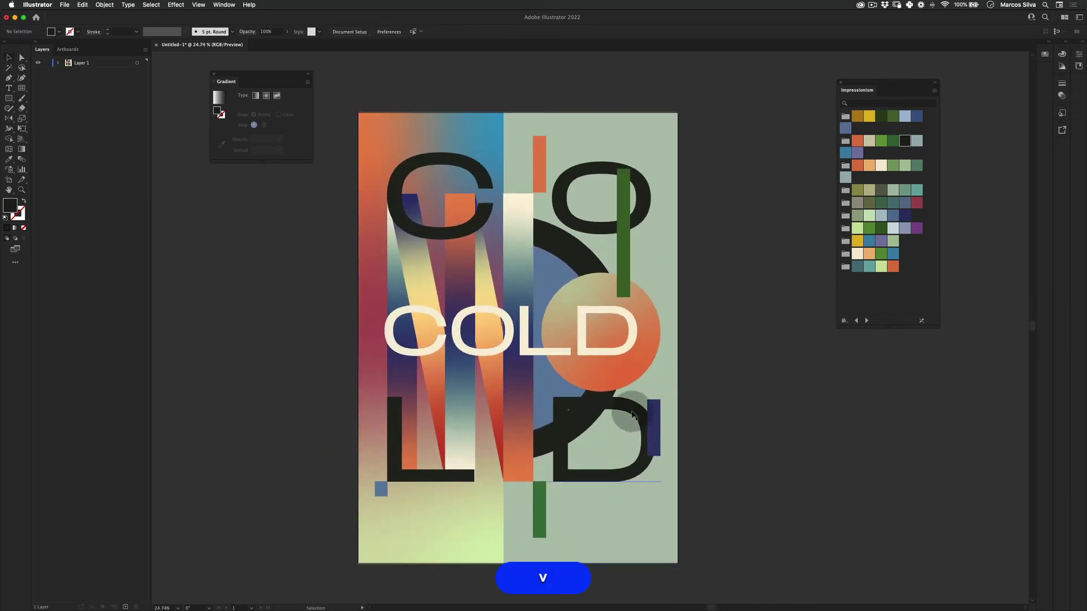
{"action": "left_click", "coordinate": [634, 408]}
{"action": "left_click", "coordinate": [906, 215]}
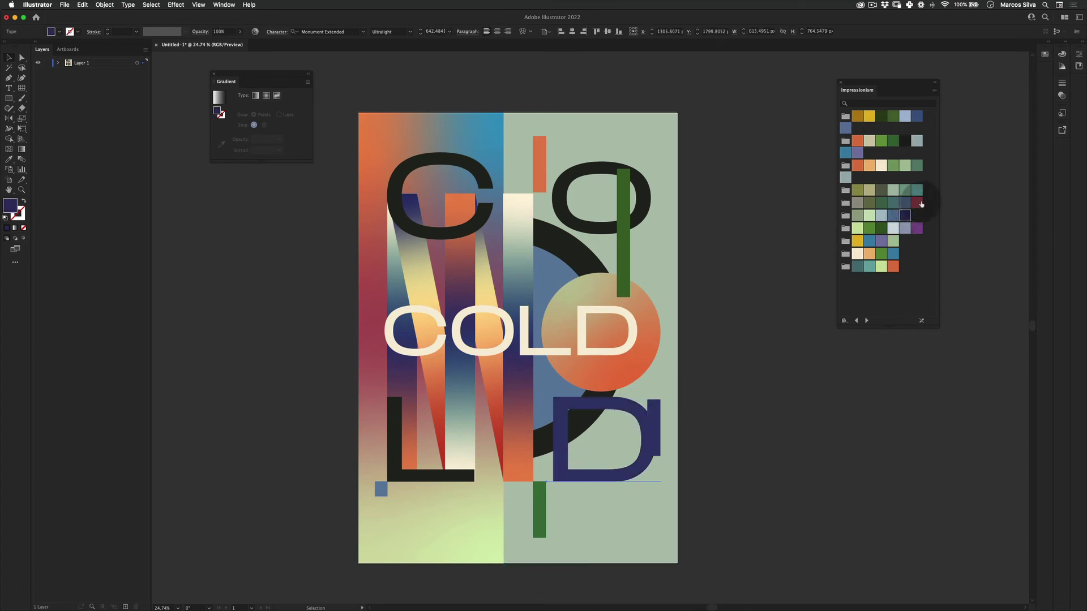
{"action": "left_click", "coordinate": [920, 203]}
{"action": "left_click", "coordinate": [879, 166]}
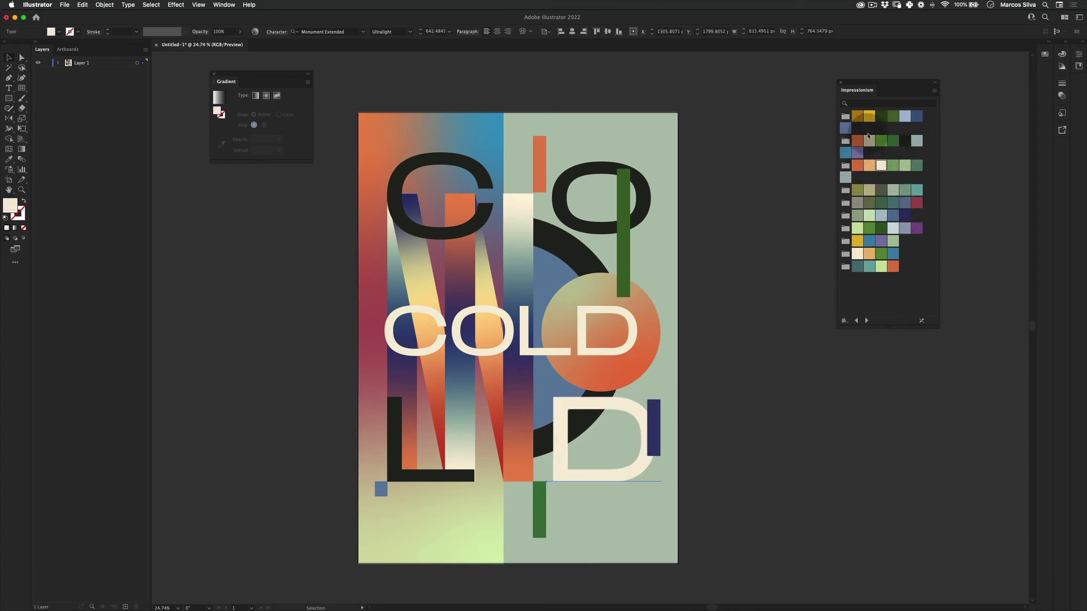
{"action": "left_click", "coordinate": [872, 119]}
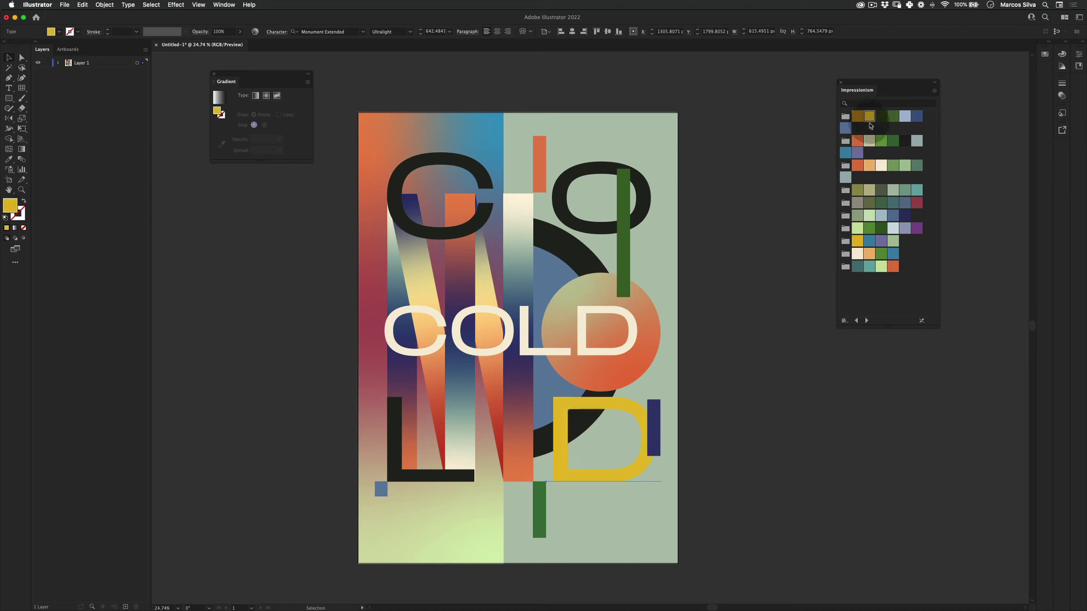
{"action": "left_click", "coordinate": [907, 230]}
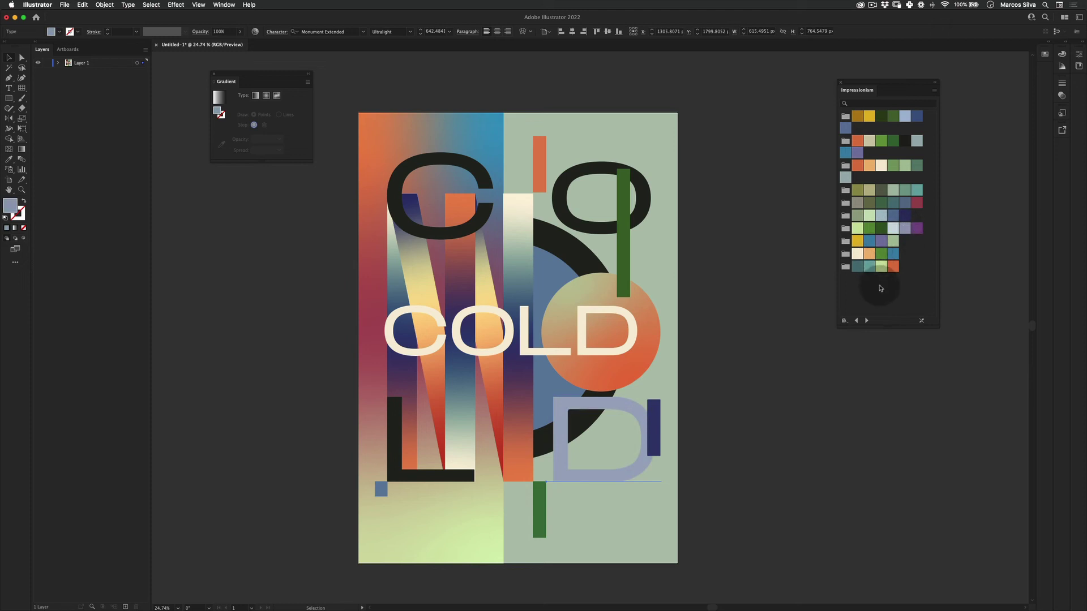
{"action": "left_click", "coordinate": [893, 266]}
{"action": "left_click", "coordinate": [671, 416]}
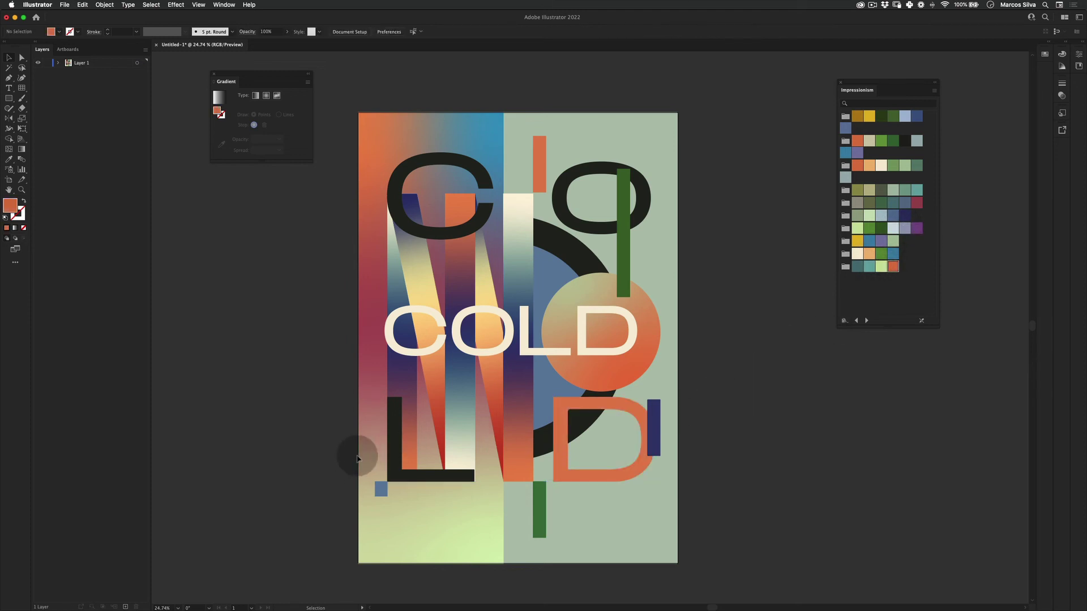
- Return the large D to the near-black Impressionism swatch and deselect it
{"action": "left_click", "coordinate": [409, 468]}
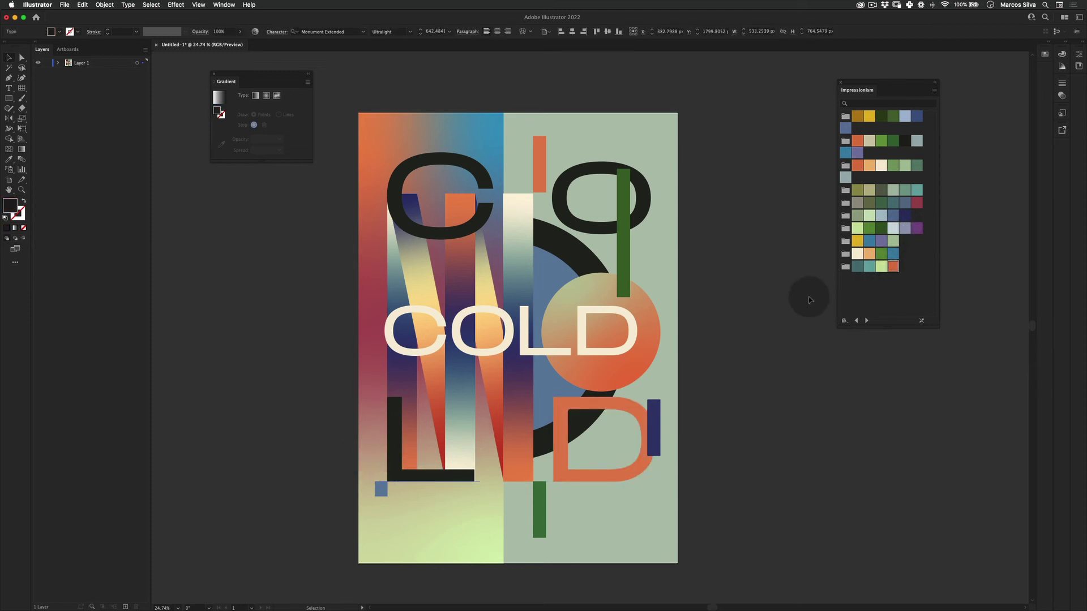
{"action": "left_click", "coordinate": [569, 471]}
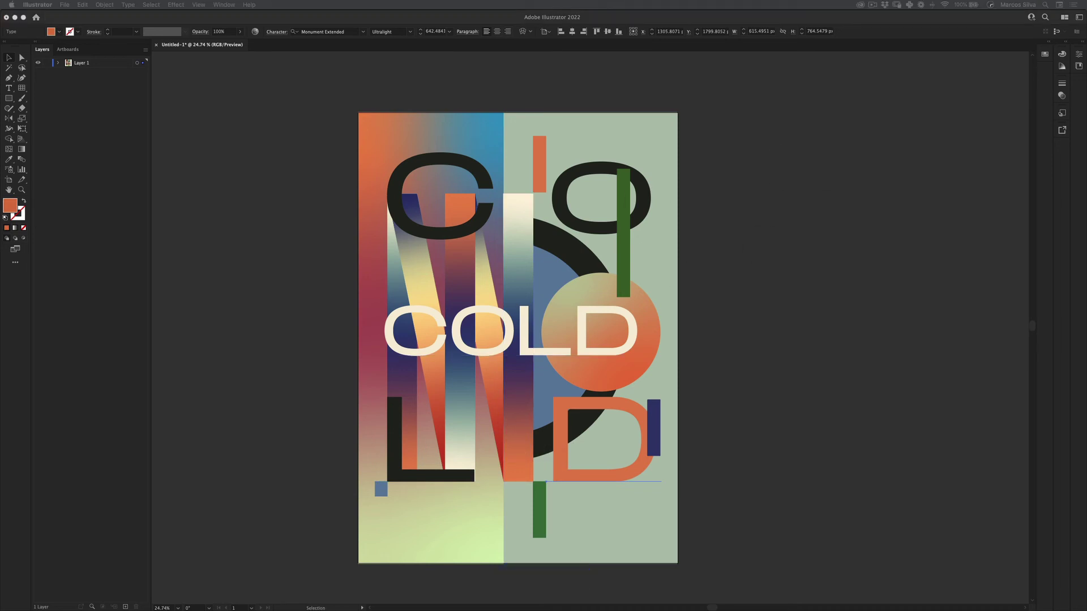
{"action": "left_click", "coordinate": [671, 376]}
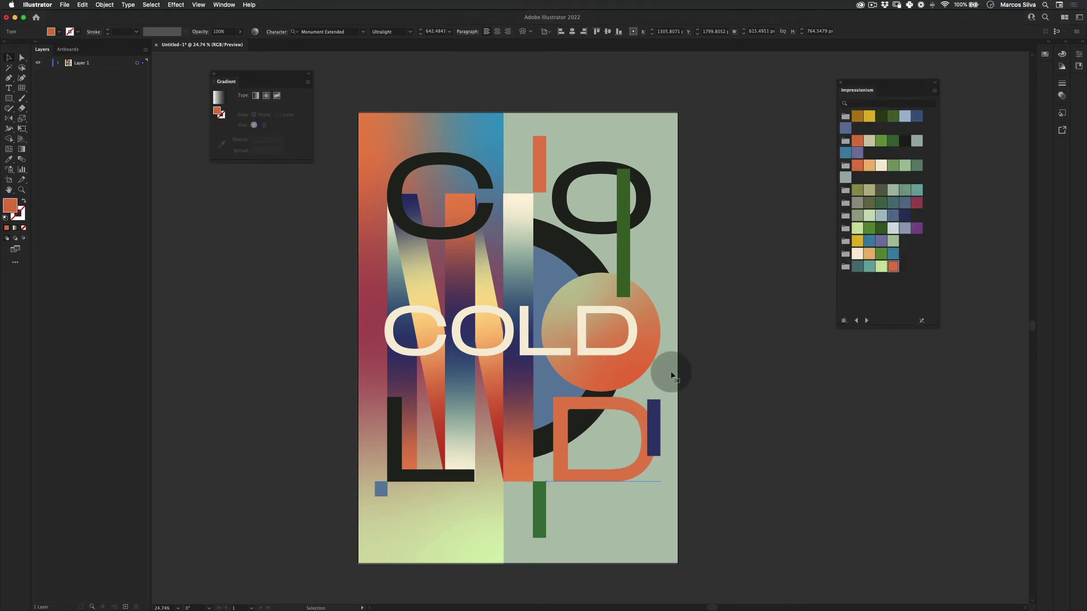
{"action": "left_click", "coordinate": [903, 140]}
{"action": "key", "text": "v"}
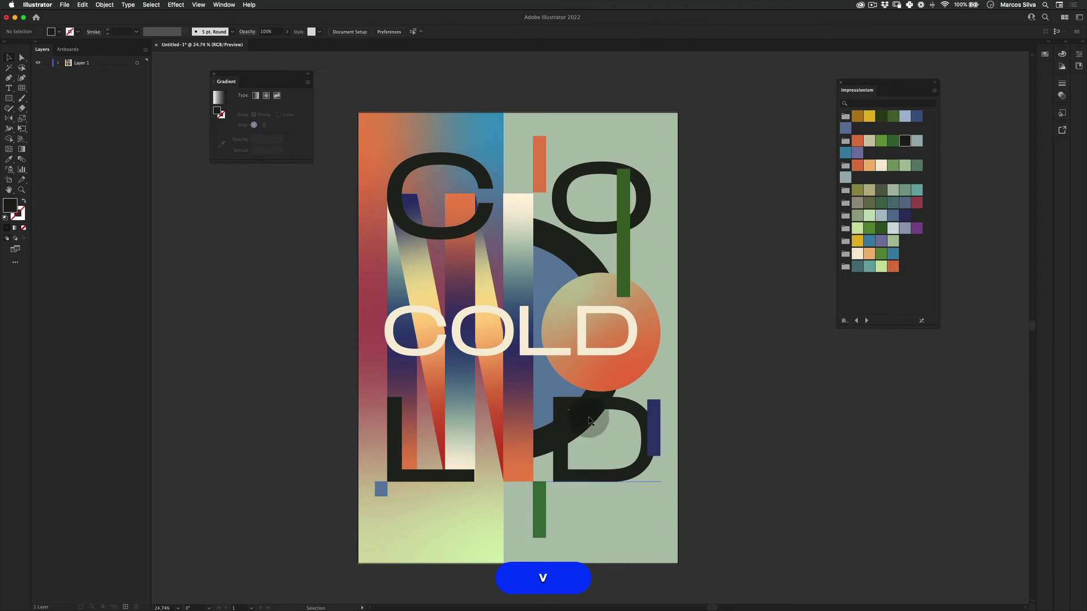
{"action": "left_click", "coordinate": [779, 361]}
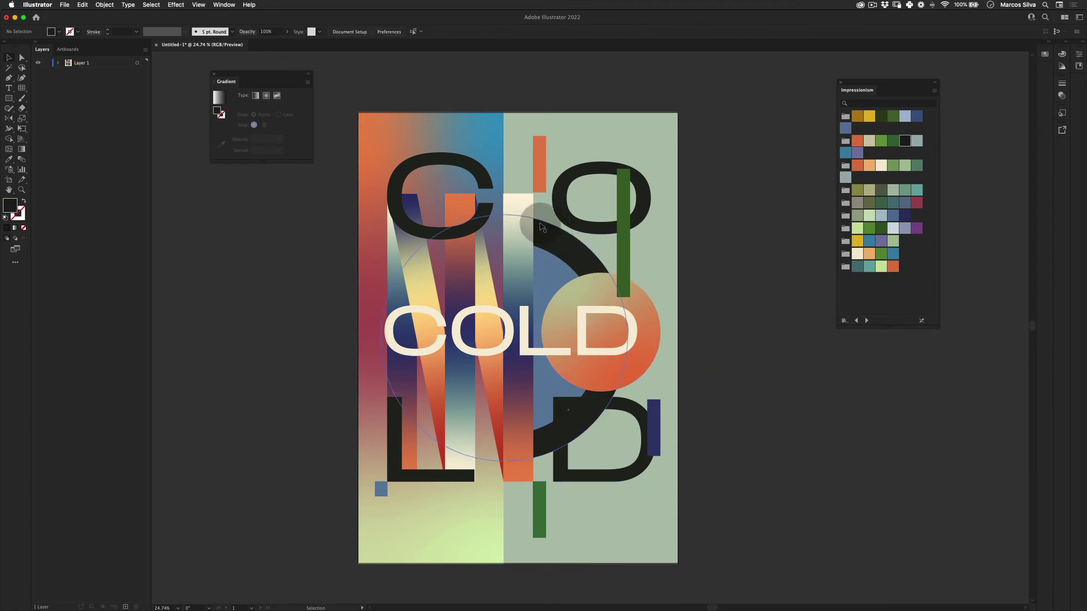
- Fill the large outer circle behind the bars with the dark green Impressionism swatch
{"action": "left_click", "coordinate": [540, 227]}
{"action": "left_click", "coordinate": [893, 141]}
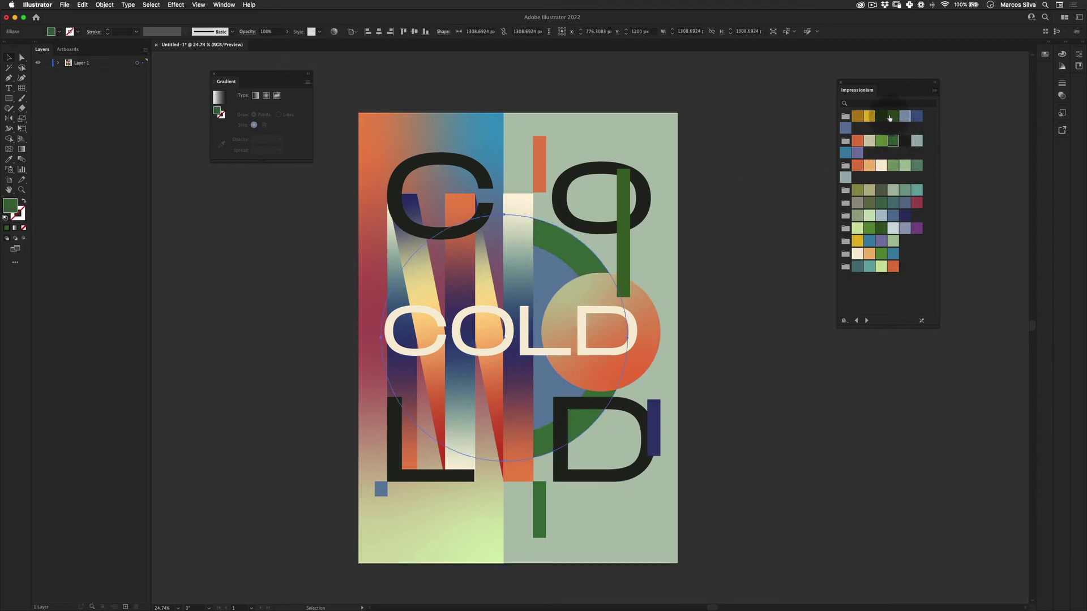
- Try the darkest green swatch, then fill the large outer circle behind the bars with the navy Impressionism swatch
{"action": "left_click", "coordinate": [881, 116]}
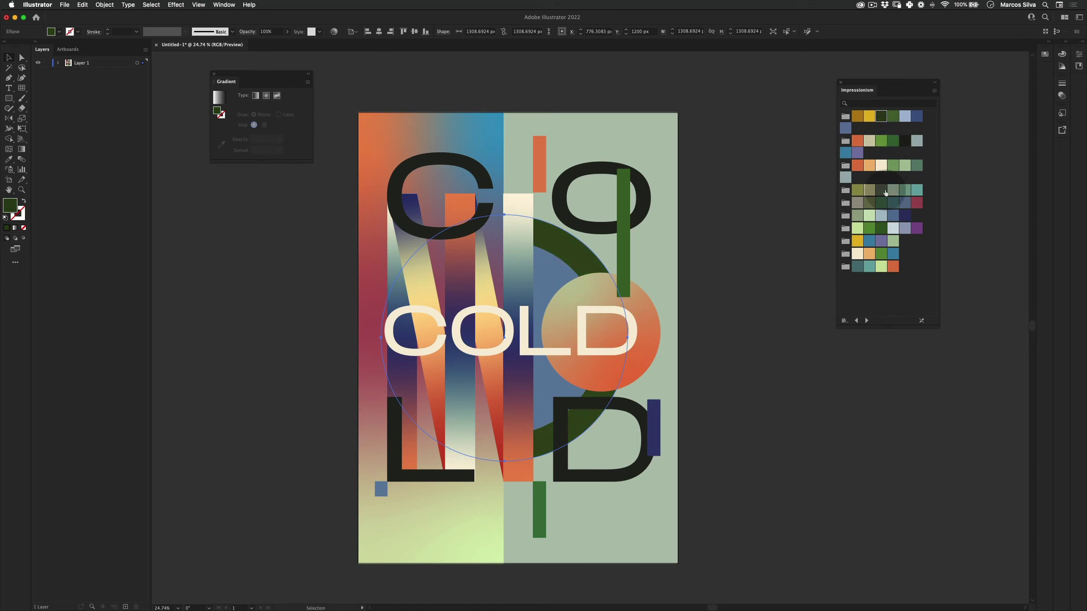
{"action": "left_click", "coordinate": [904, 215]}
{"action": "key", "text": "v"}
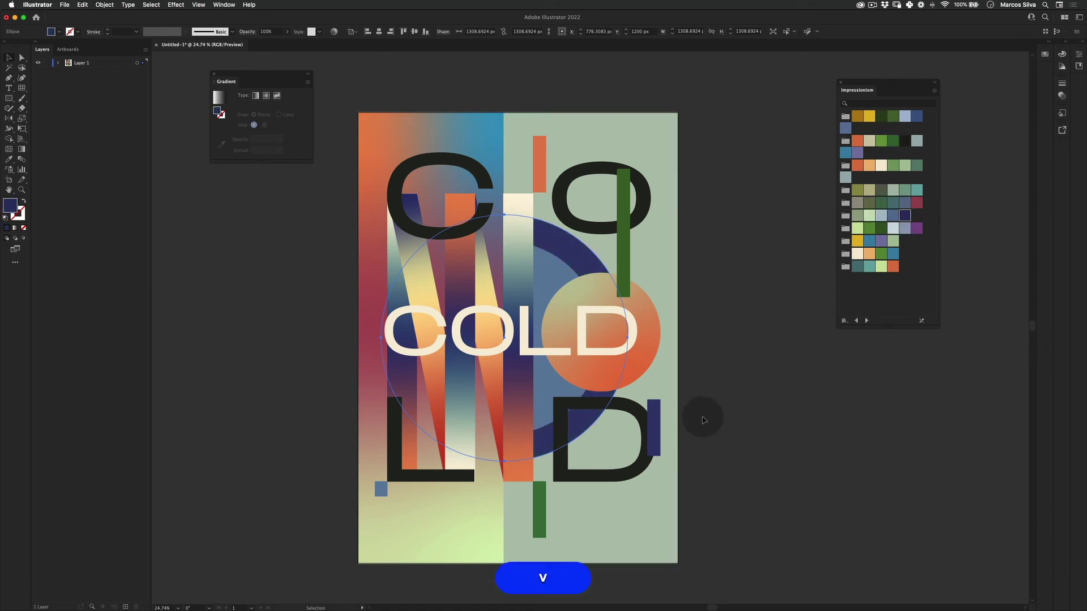
- Deselect the circle and examine the poster's composition both close up and as a whole
{"action": "key", "text": "z"}
{"action": "left_click_drag", "start_coordinate": [715, 350], "coordinate": [704, 306]}
{"action": "key", "text": "v"}
{"action": "key", "text": "z"}
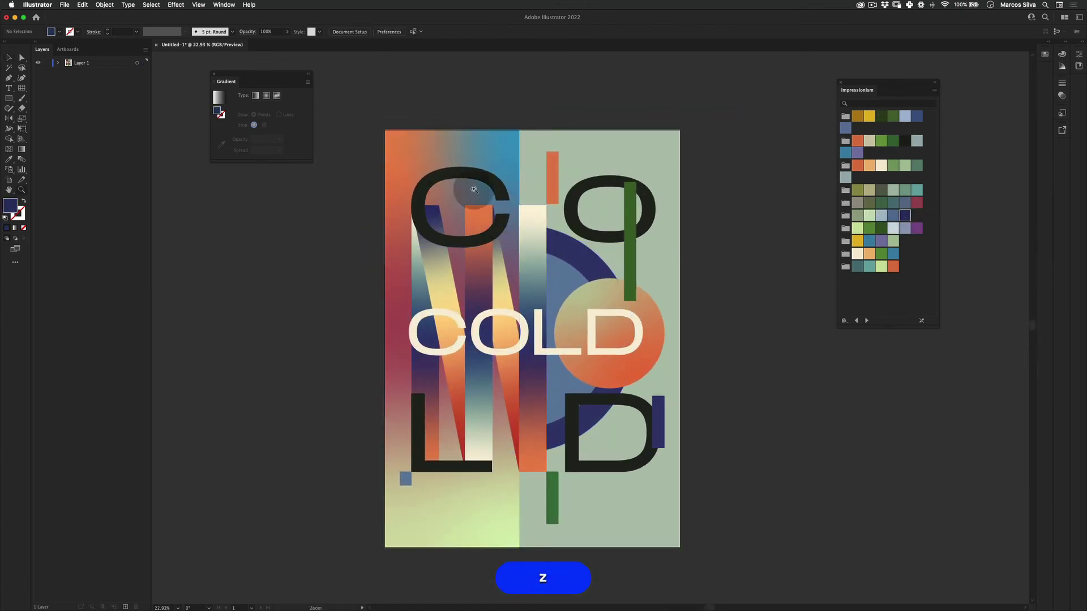
{"action": "left_click_drag", "start_coordinate": [474, 194], "coordinate": [564, 165]}
{"action": "key", "text": "v"}
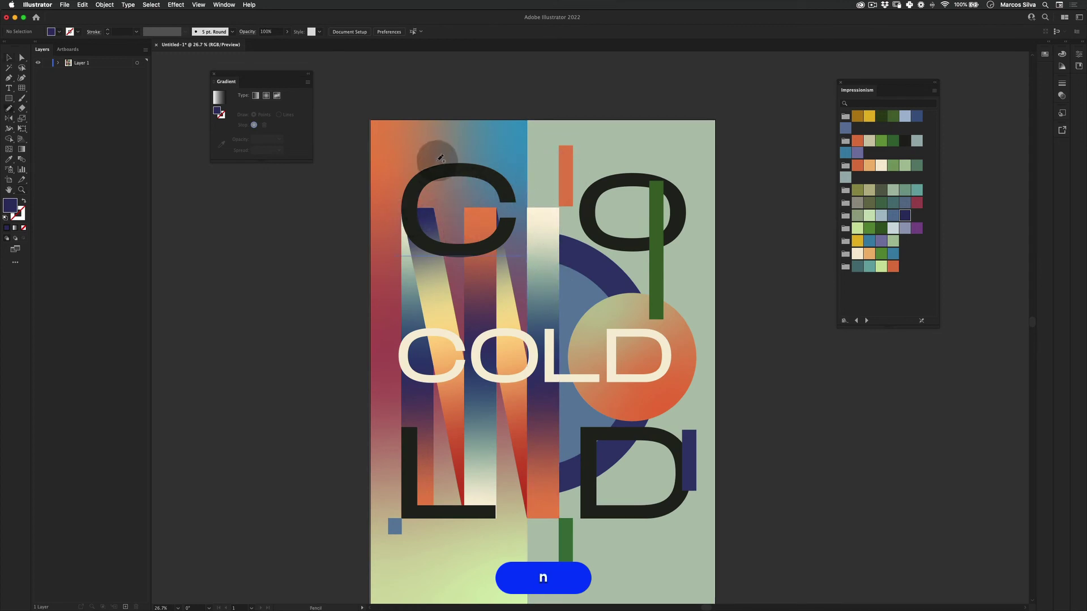
{"action": "key", "text": "z"}
{"action": "left_click_drag", "start_coordinate": [714, 356], "coordinate": [660, 349]}
{"action": "key", "text": "space"}
{"action": "left_click_drag", "start_coordinate": [659, 349], "coordinate": [642, 322]}
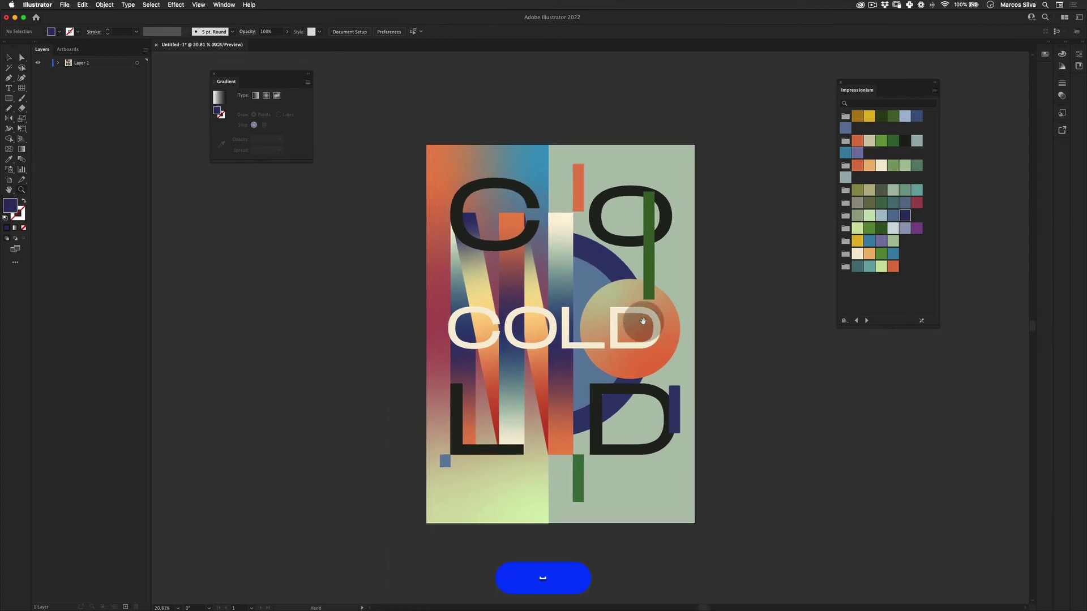
- Group all the artwork and scale the group uniformly to 2160 px high, leaving an even margin on the artboard
{"action": "key", "text": "v"}
{"action": "key", "text": "super+a"}
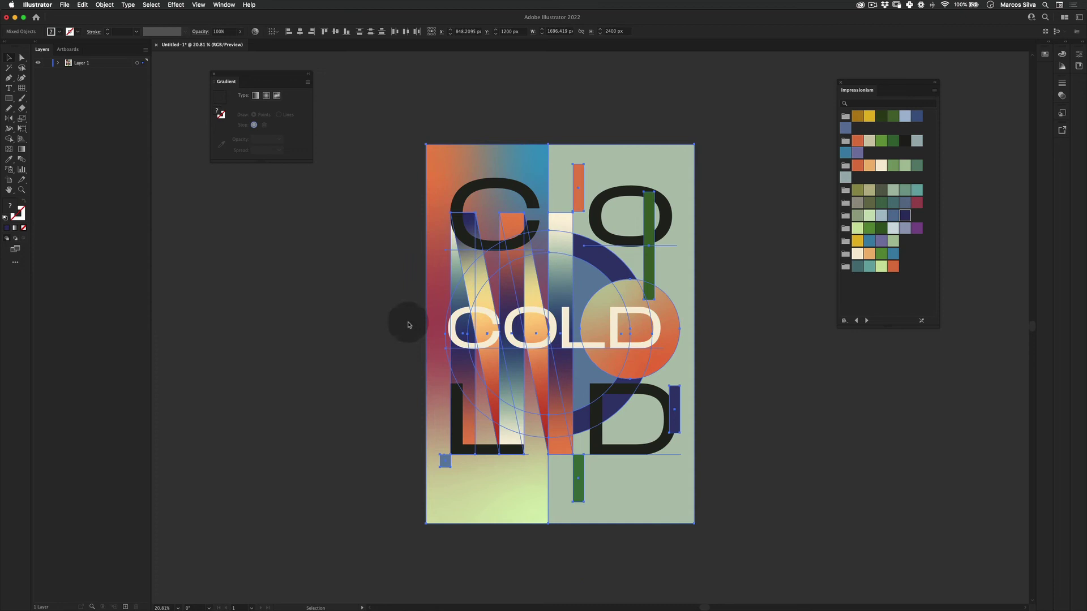
{"action": "right_click", "coordinate": [586, 198]}
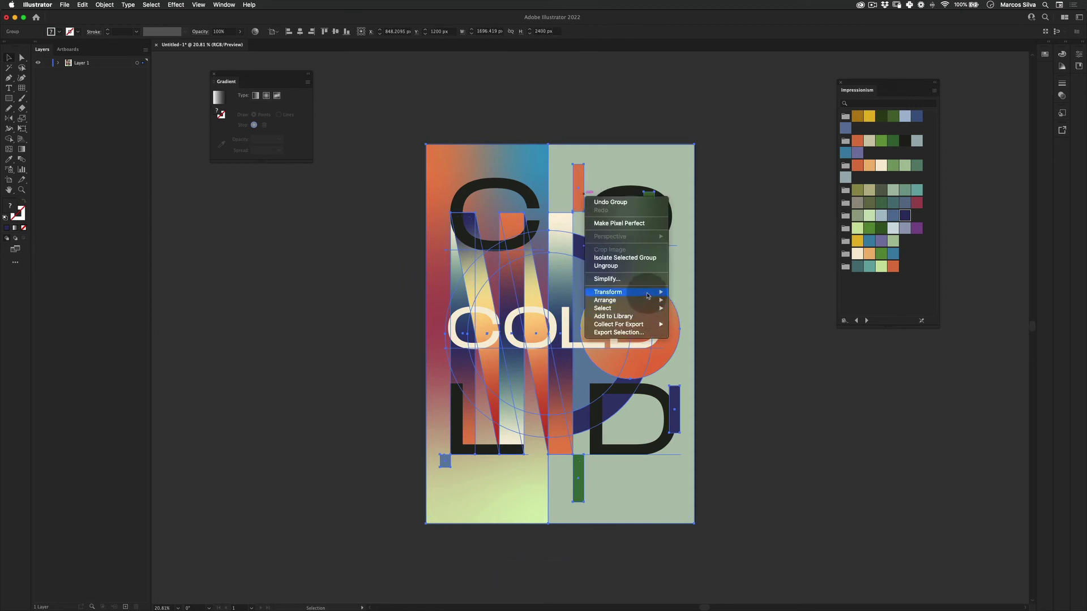
{"action": "mouse_move", "coordinate": [626, 292]}
{"action": "left_click", "coordinate": [710, 332]}
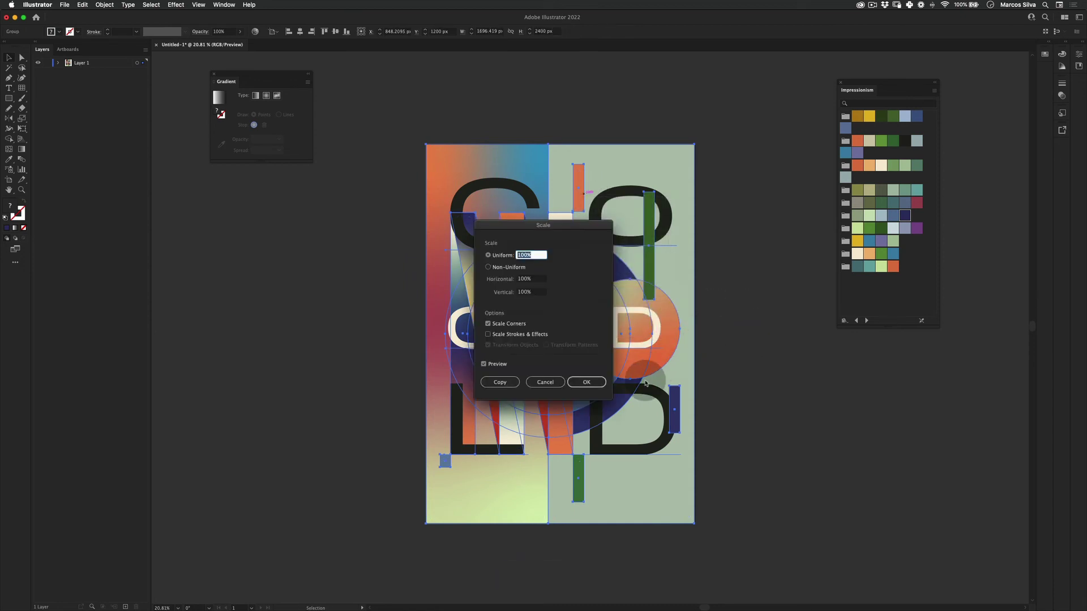
{"action": "key", "text": "Return"}
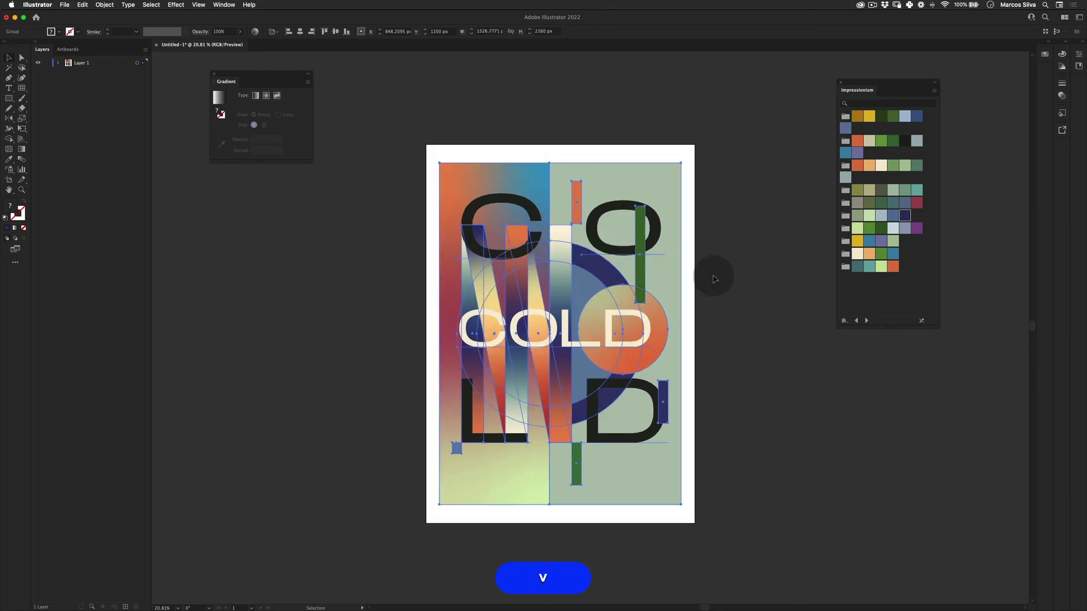
{"action": "left_click", "coordinate": [726, 286]}
- Draw a 1700 × 2400 px rectangle covering the whole artboard and send it behind the artwork
{"action": "key", "text": "z"}
{"action": "left_click_drag", "start_coordinate": [603, 247], "coordinate": [566, 278]}
{"action": "left_click_drag", "start_coordinate": [563, 279], "coordinate": [551, 247]}
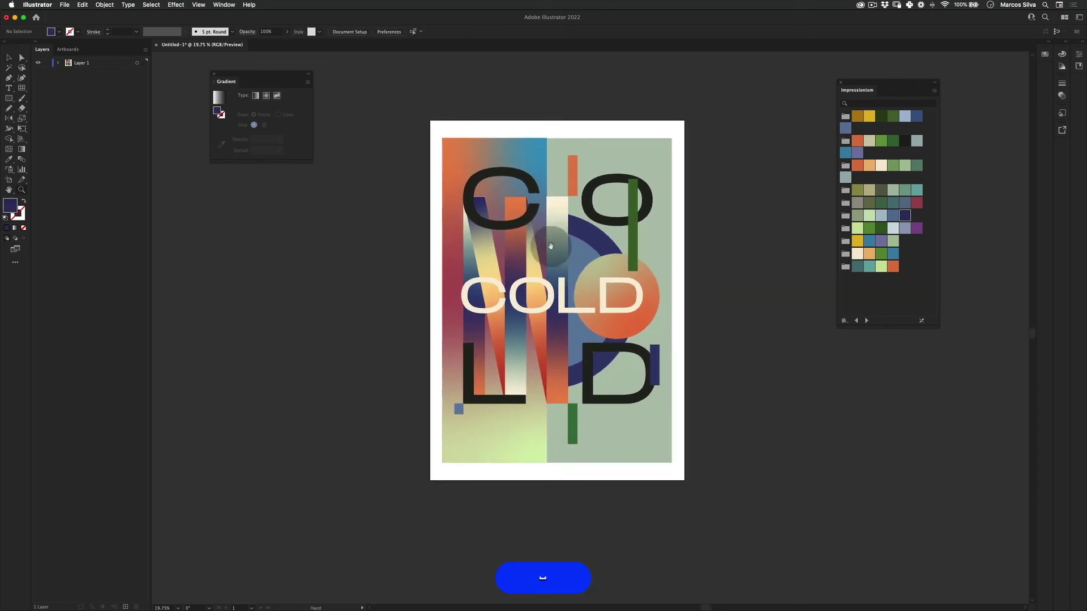
{"action": "key", "text": "m"}
{"action": "left_click_drag", "start_coordinate": [429, 119], "coordinate": [685, 481]}
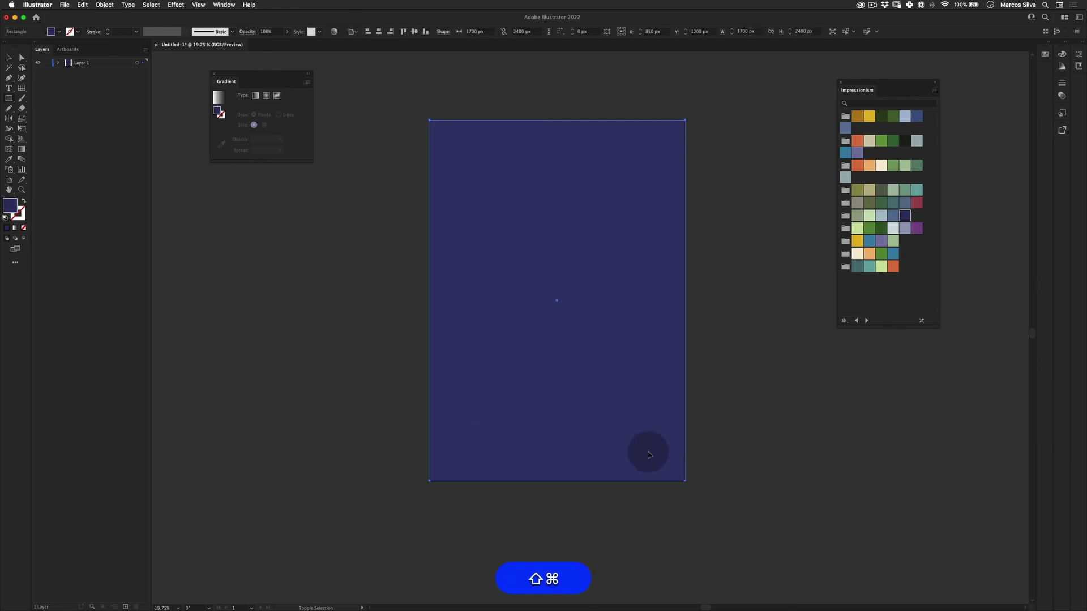
{"action": "key", "text": "super+shift+bracketleft"}
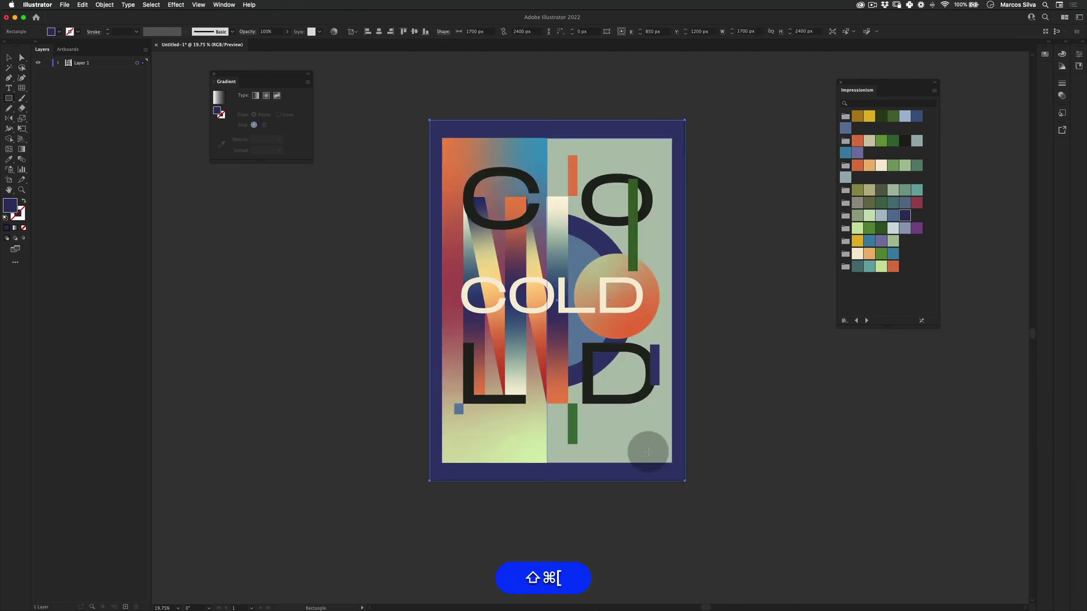
- Fill the background rectangle with the near-black Impressionism swatch and deselect it
{"action": "left_click", "coordinate": [909, 141]}
{"action": "key", "text": "v"}
{"action": "left_click", "coordinate": [711, 269]}
{"action": "key", "text": "z"}
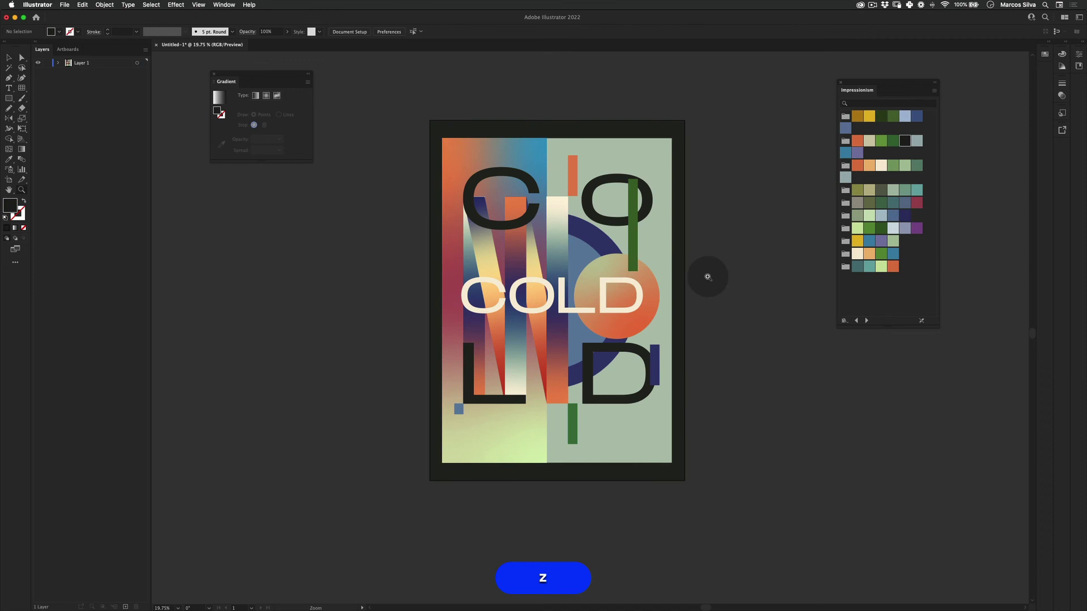
{"action": "left_click", "coordinate": [570, 223]}
{"action": "key", "text": "v"}
{"action": "left_click_drag", "start_coordinate": [475, 439], "coordinate": [483, 476]}
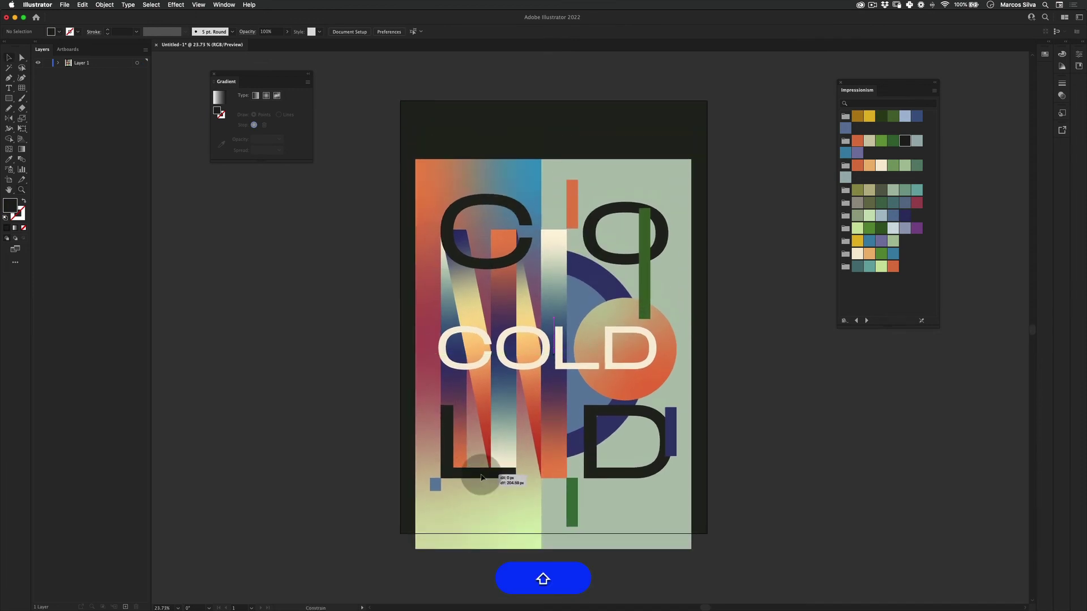
{"action": "key", "text": "super+z"}
{"action": "key", "text": "v"}
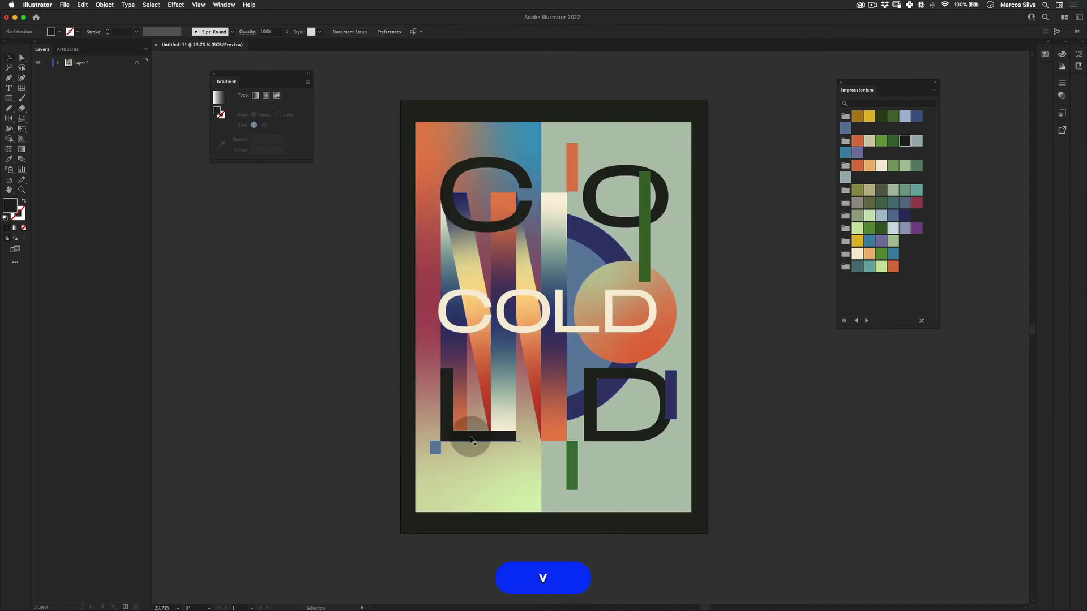
- Isolate the artwork group, delete the large near-black L, D, C and O letters, and leave isolation
{"action": "double_click", "coordinate": [479, 440]}
{"action": "scroll", "coordinate": [594, 412], "scroll_direction": "down", "scroll_amount": 2}
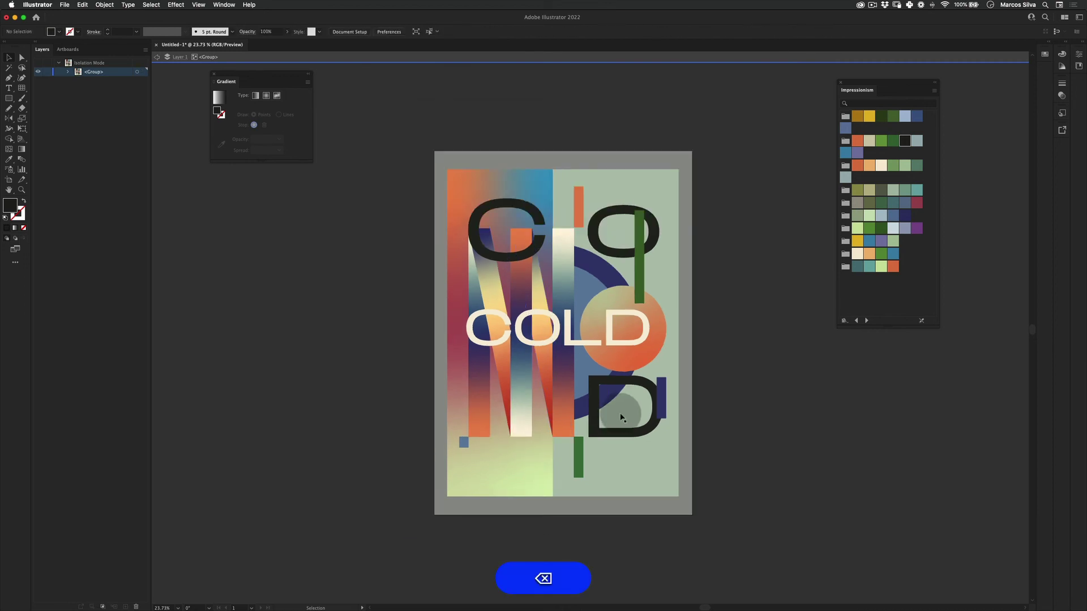
{"action": "left_click", "coordinate": [529, 209]}
{"action": "key", "text": "BackSpace"}
{"action": "left_click", "coordinate": [619, 213]}
{"action": "key", "text": "BackSpace"}
{"action": "double_click", "coordinate": [764, 143]}
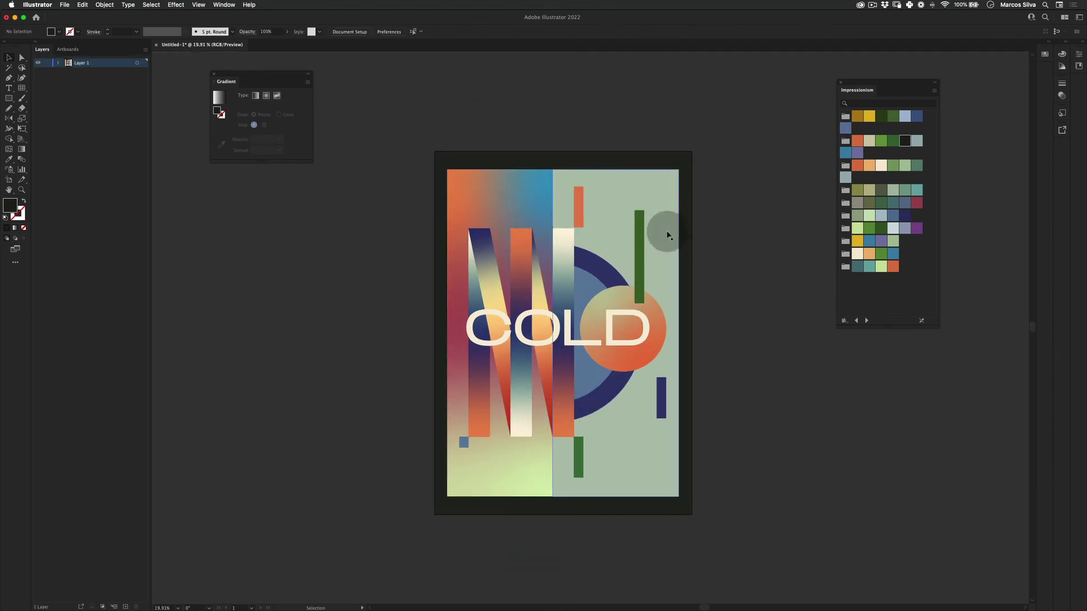
{"action": "key", "text": "z"}
{"action": "left_click_drag", "start_coordinate": [542, 315], "coordinate": [605, 323]}
{"action": "key", "text": "v"}
{"action": "left_click", "coordinate": [626, 351]}
{"action": "key", "text": "e"}
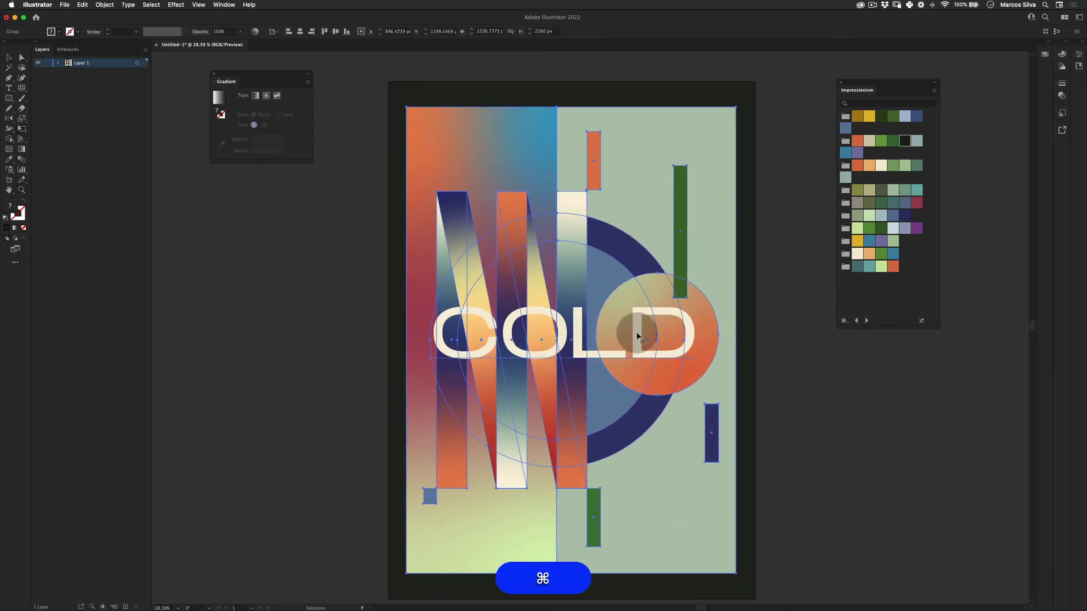
{"action": "key", "text": "super+z"}
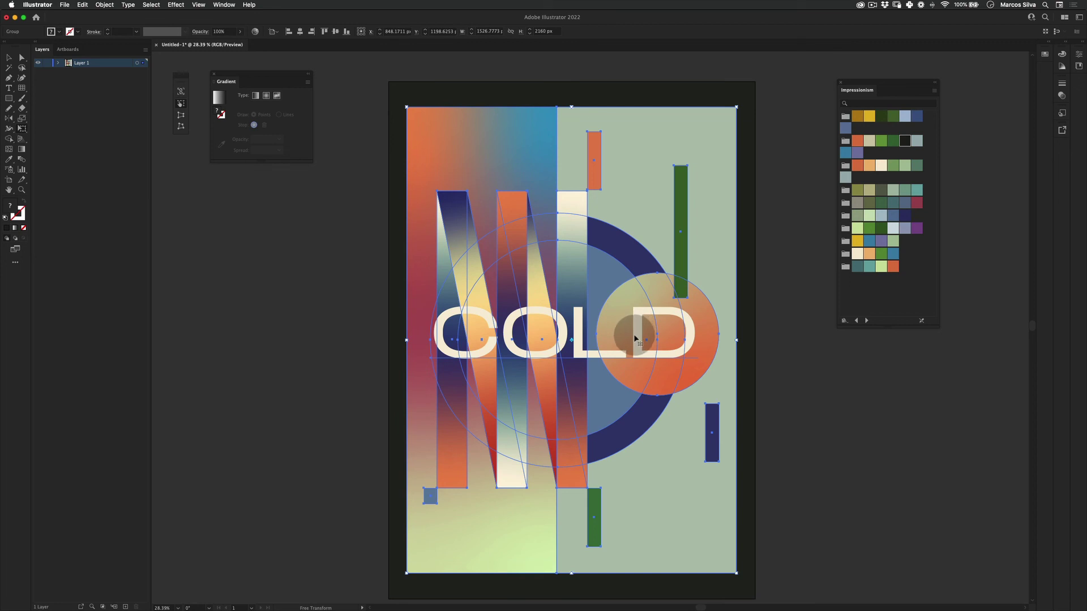
{"action": "key", "text": "v"}
{"action": "left_click", "coordinate": [774, 365]}
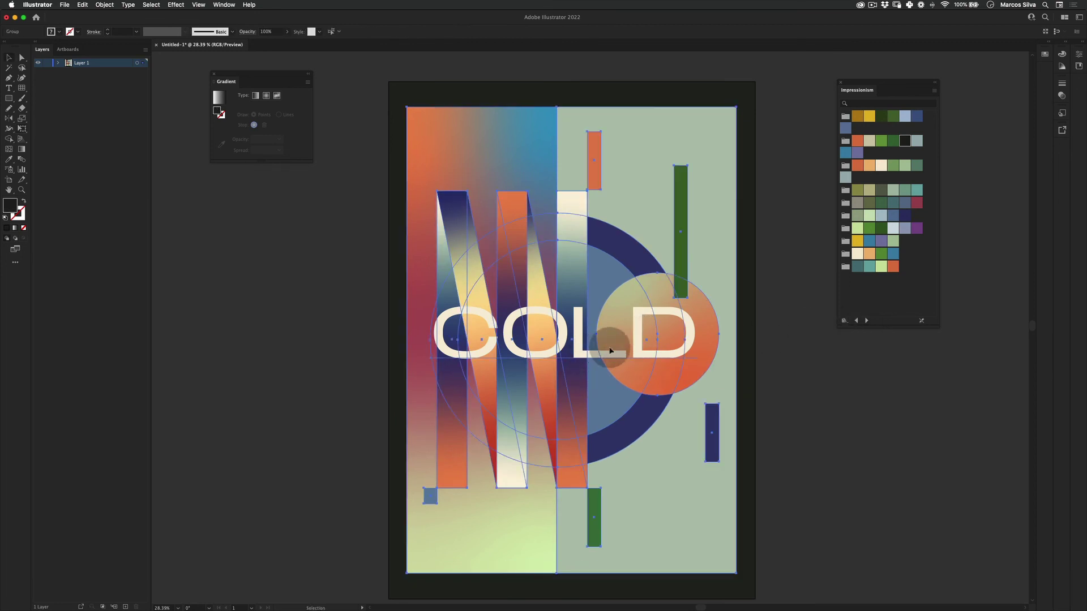
- Isolate the group and scale the word COLD down proportionally about its centre to about 405 px wide
{"action": "double_click", "coordinate": [589, 356]}
{"action": "key", "text": "e"}
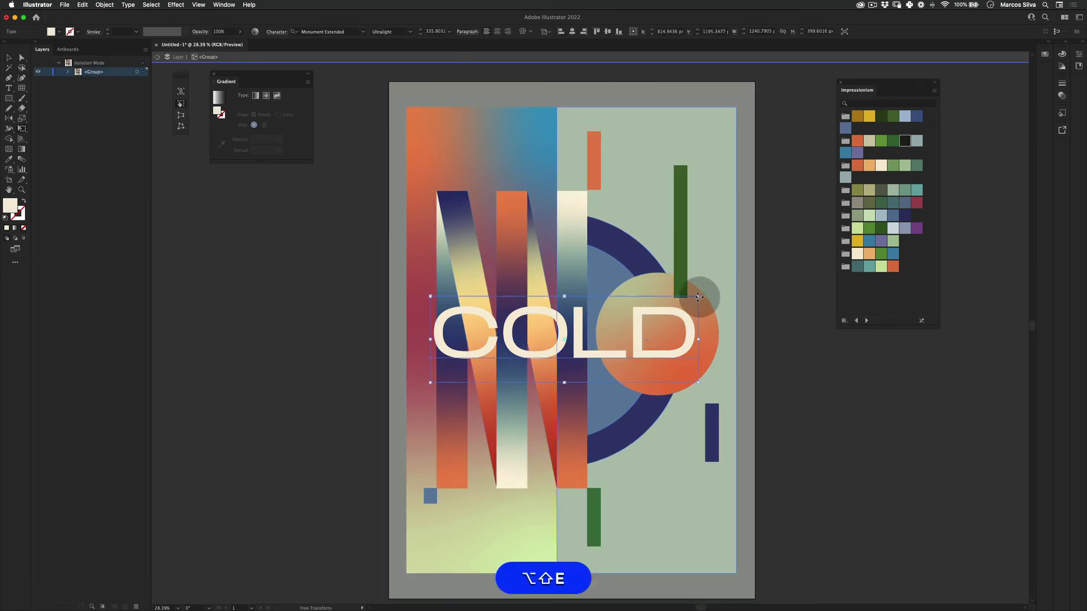
{"action": "left_click_drag", "start_coordinate": [688, 300], "coordinate": [627, 314]}
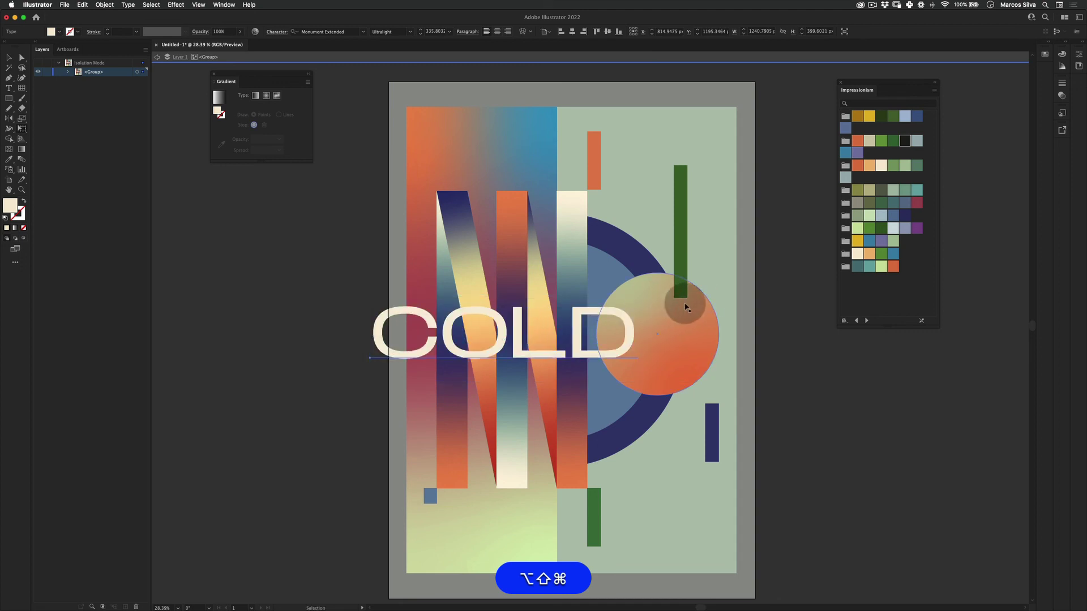
{"action": "key", "text": "super+z"}
{"action": "left_click_drag", "start_coordinate": [702, 298], "coordinate": [607, 321]}
{"action": "key", "text": "super+z"}
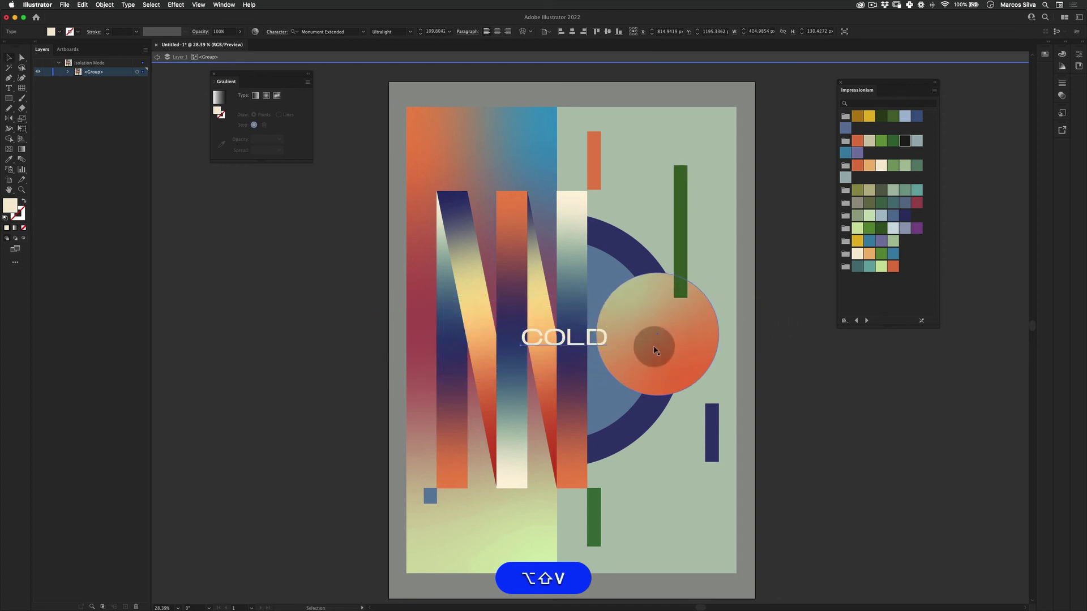
- Rotate COLD 90° clockwise, place it on the rightmost vertical gradient bar, and leave the group's isolation
{"action": "left_click_drag", "start_coordinate": [650, 351], "coordinate": [569, 352]}
{"action": "key", "text": "v"}
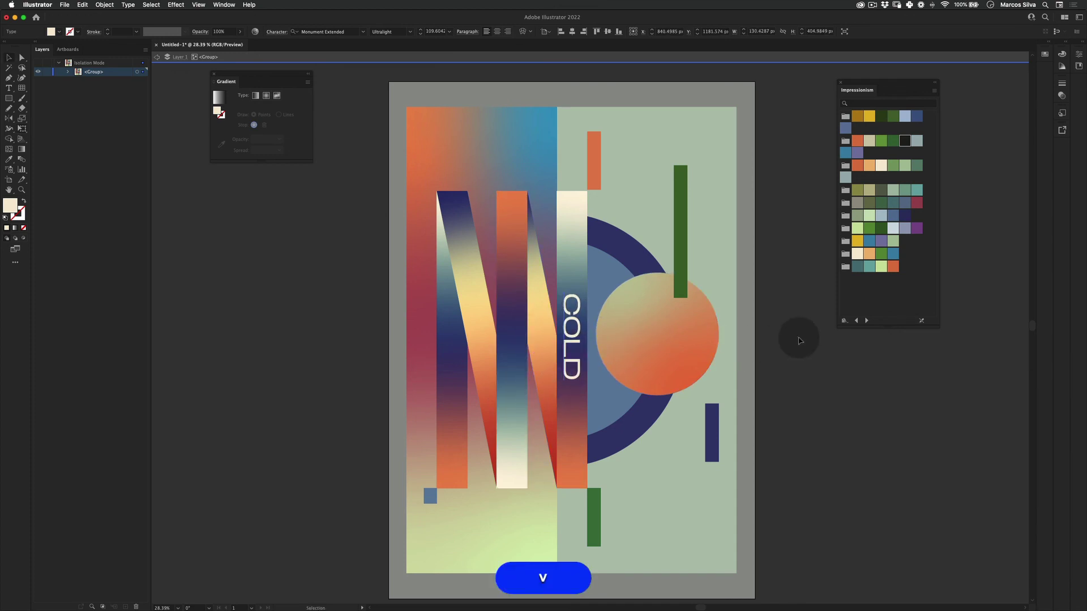
{"action": "double_click", "coordinate": [799, 339]}
{"action": "key", "text": "z"}
{"action": "left_click_drag", "start_coordinate": [719, 371], "coordinate": [680, 396]}
{"action": "key", "text": "space"}
{"action": "key", "text": "v"}
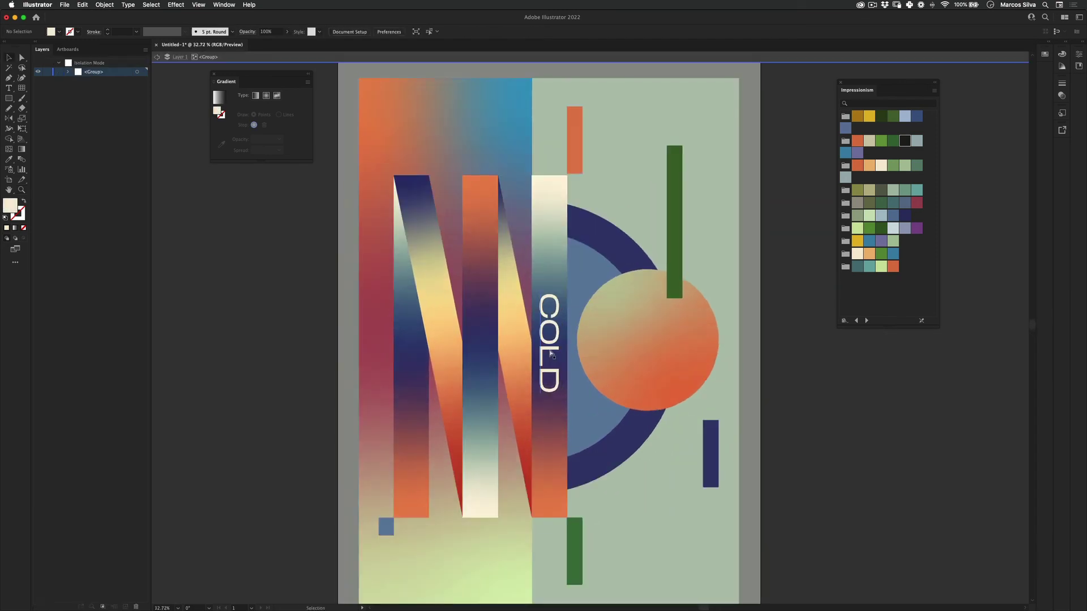
{"action": "key", "text": "super+a"}
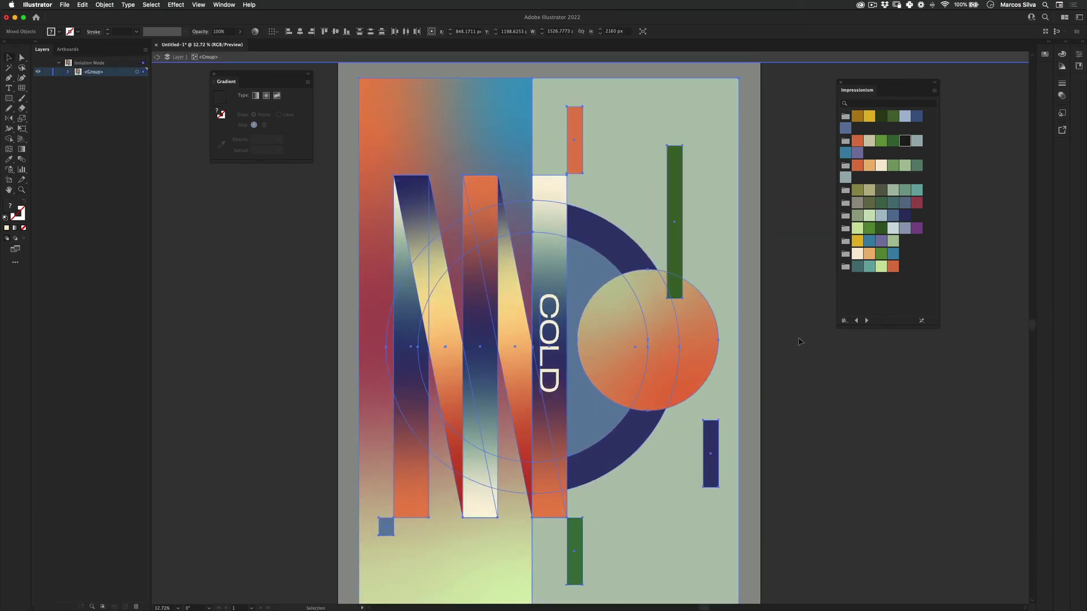
{"action": "left_click", "coordinate": [800, 341]}
{"action": "double_click", "coordinate": [831, 326]}
- Increase the tracking of all characters in the vertical word COLD until the text is about 501 px long
{"action": "double_click", "coordinate": [550, 344]}
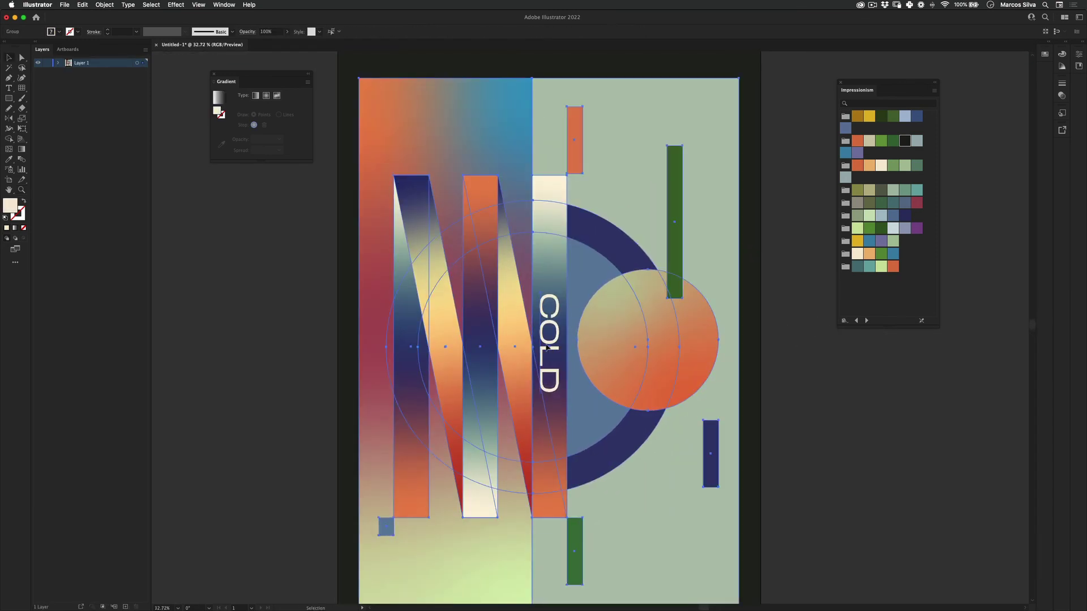
{"action": "double_click", "coordinate": [550, 344]}
{"action": "key", "text": "super+a"}
{"action": "key", "text": "alt"}
{"action": "key", "text": "alt+Right"}
{"action": "key", "text": "alt+Right"}
{"action": "key", "text": "alt+Right"}
{"action": "key", "text": "alt+Right"}
{"action": "key", "text": "alt+Right"}
{"action": "key", "text": "alt+Right"}
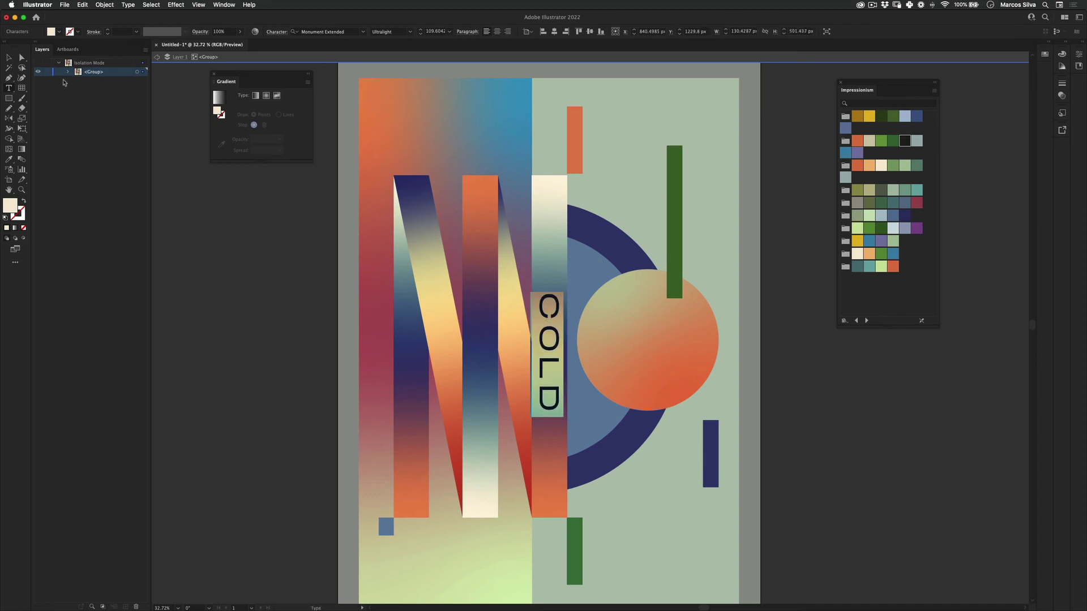
{"action": "key", "text": "Escape"}
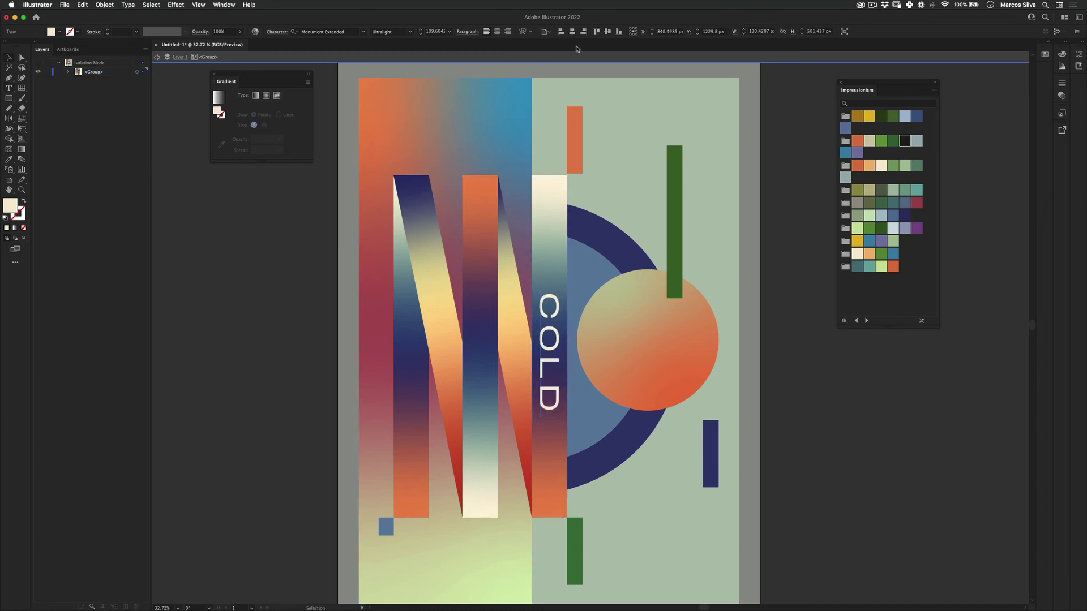
- Align the vertical word COLD to the vertical centre and leave the group's isolation
{"action": "left_click", "coordinate": [607, 31]}
{"action": "left_click", "coordinate": [277, 355]}
{"action": "double_click", "coordinate": [275, 355]}
{"action": "key", "text": "z"}
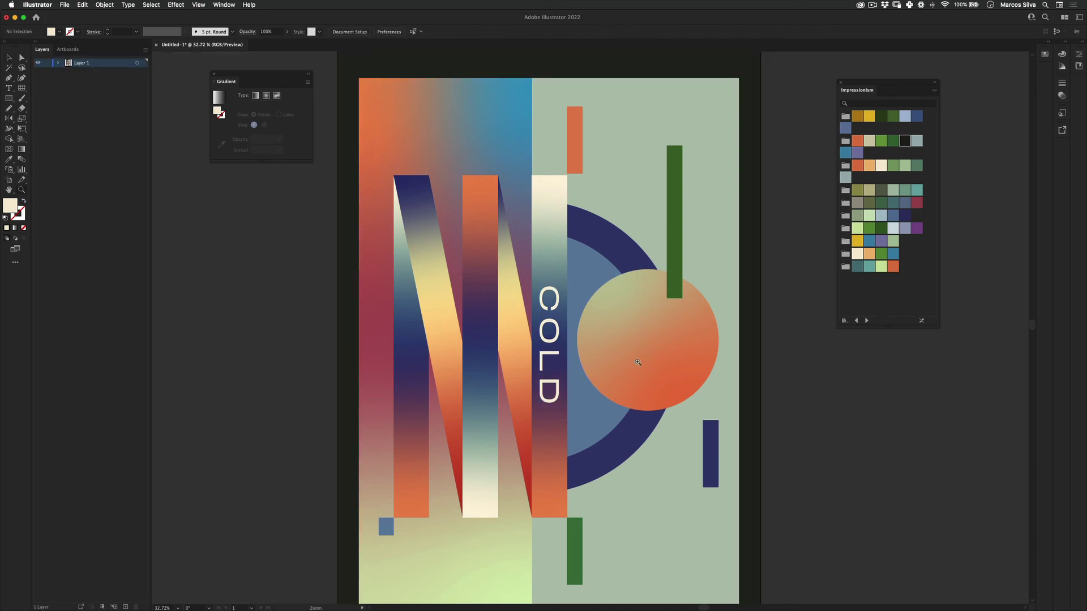
{"action": "left_click_drag", "start_coordinate": [635, 363], "coordinate": [593, 360]}
{"action": "left_click_drag", "start_coordinate": [615, 400], "coordinate": [513, 388]}
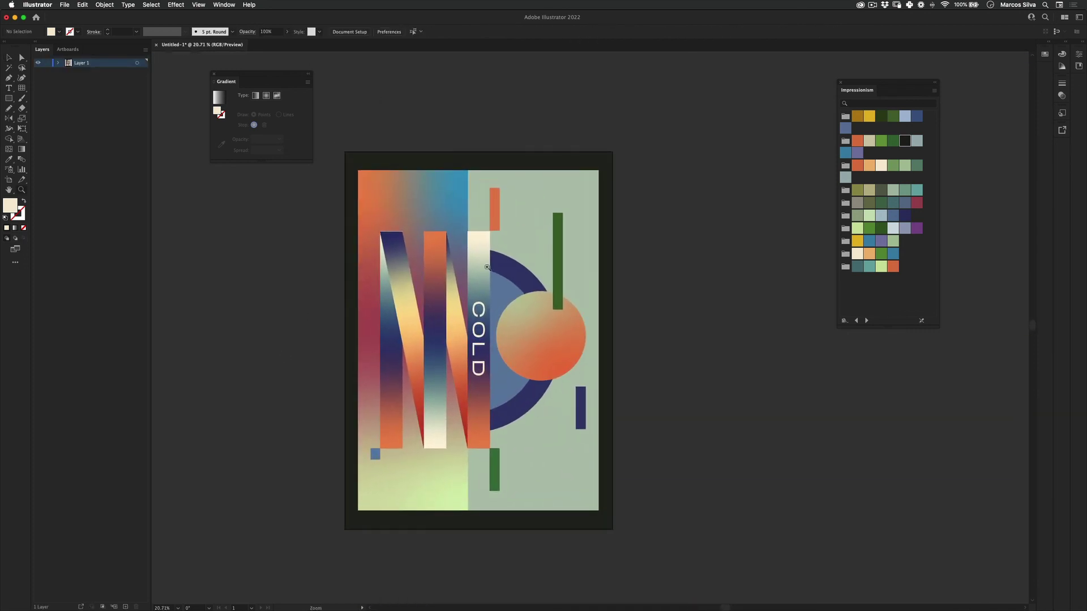
- Bring the near-black background rectangle to the front of the artwork, undoing its accidental move
{"action": "scroll", "coordinate": [462, 291], "scroll_direction": "up", "scroll_amount": 1}
{"action": "key", "text": "v"}
{"action": "left_click_drag", "start_coordinate": [335, 137], "coordinate": [367, 143]}
{"action": "key", "text": "super+z"}
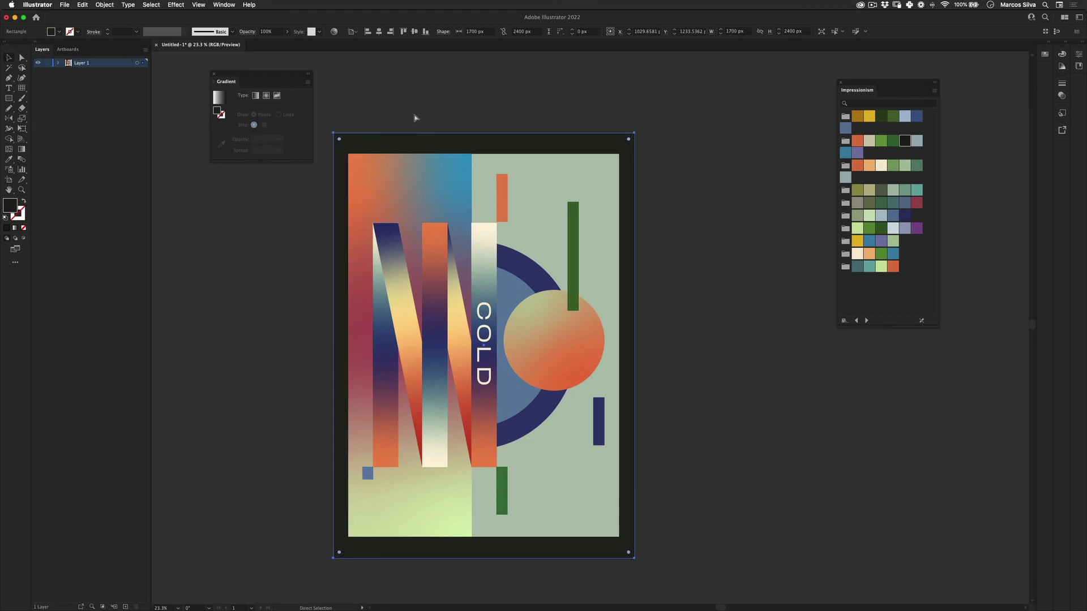
{"action": "key", "text": "shift+super+]"}
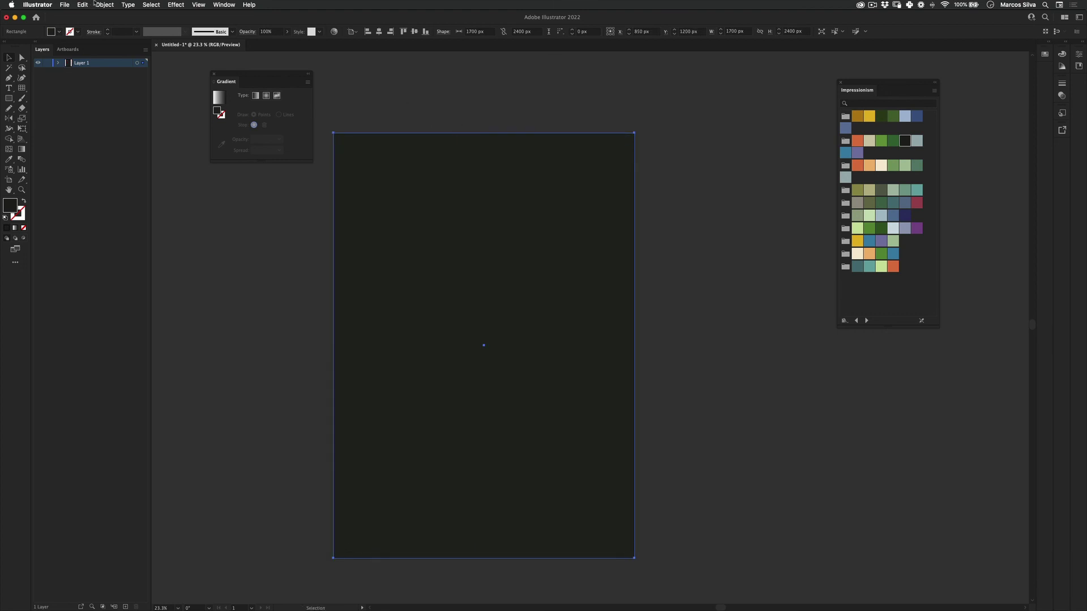
- Apply the Grain texture effect to the front near-black rectangle with intensity 7, contrast 15 and the Stippled grain type
{"action": "left_click", "coordinate": [176, 5]}
{"action": "left_click", "coordinate": [176, 4]}
{"action": "left_click", "coordinate": [176, 5]}
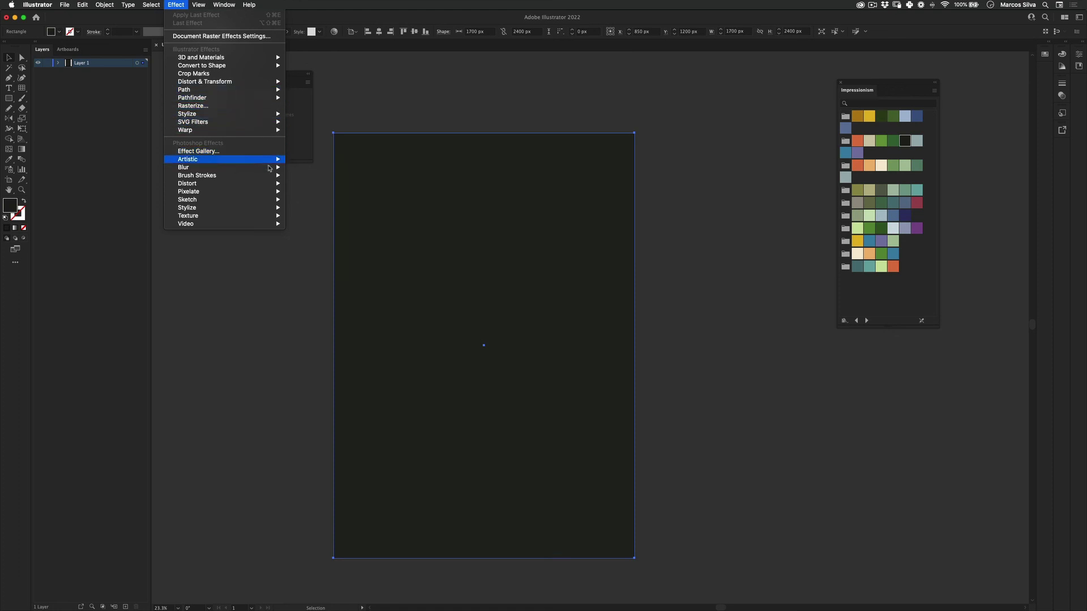
{"action": "mouse_move", "coordinate": [268, 216]}
{"action": "left_click", "coordinate": [329, 223]}
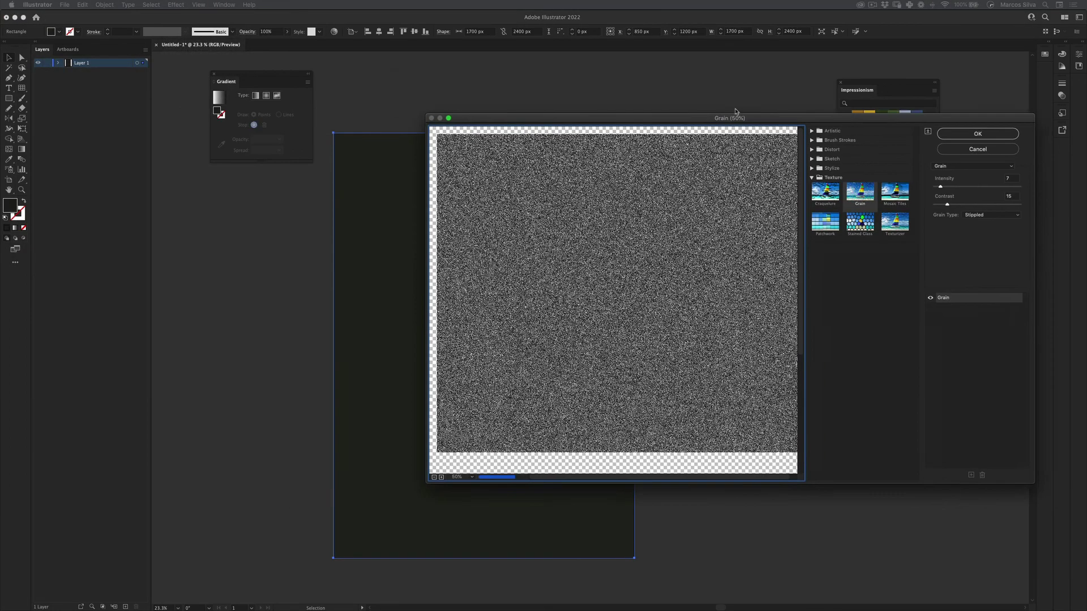
{"action": "left_click", "coordinate": [934, 101]}
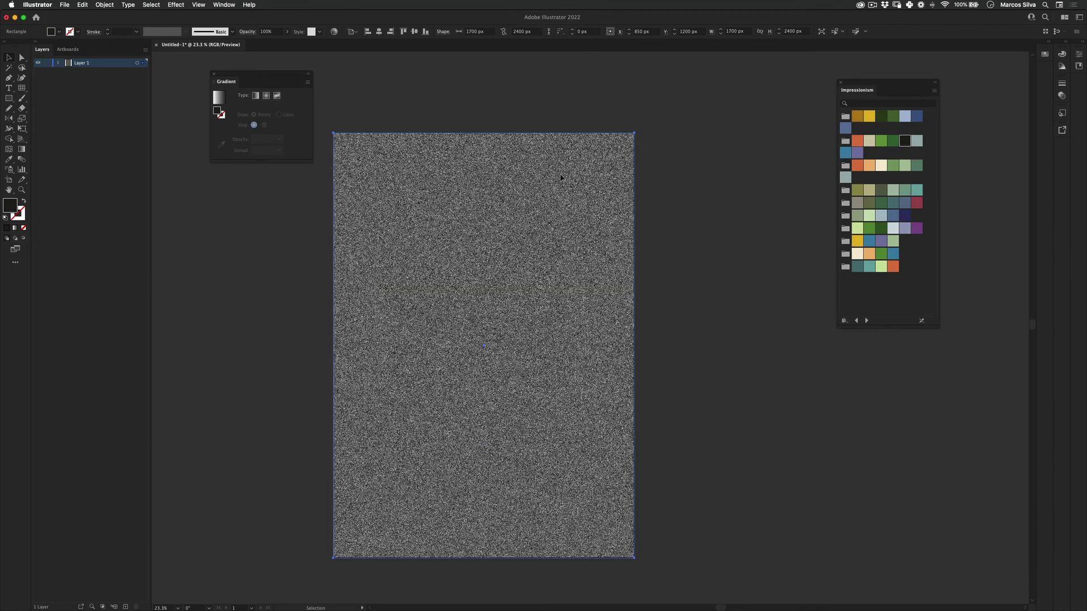
- Set the grain rectangle's blending mode to Screen and its opacity to 10%, and deselect it
{"action": "left_click", "coordinate": [247, 32]}
{"action": "left_click", "coordinate": [177, 45]}
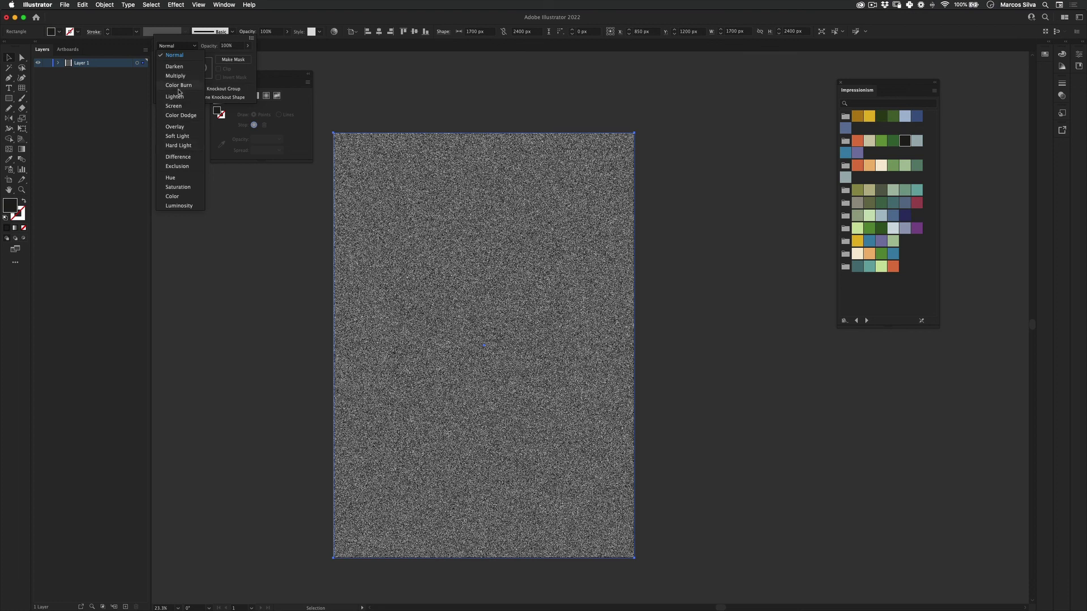
{"action": "left_click", "coordinate": [179, 96]}
{"action": "left_click", "coordinate": [182, 46]}
{"action": "left_click", "coordinate": [179, 106]}
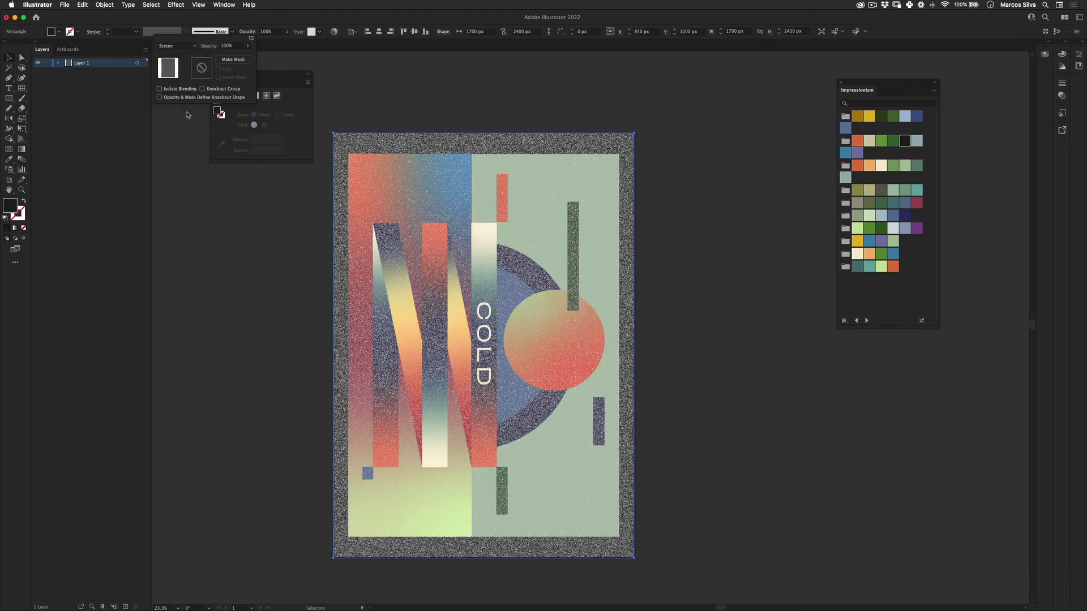
{"action": "left_click", "coordinate": [239, 47]}
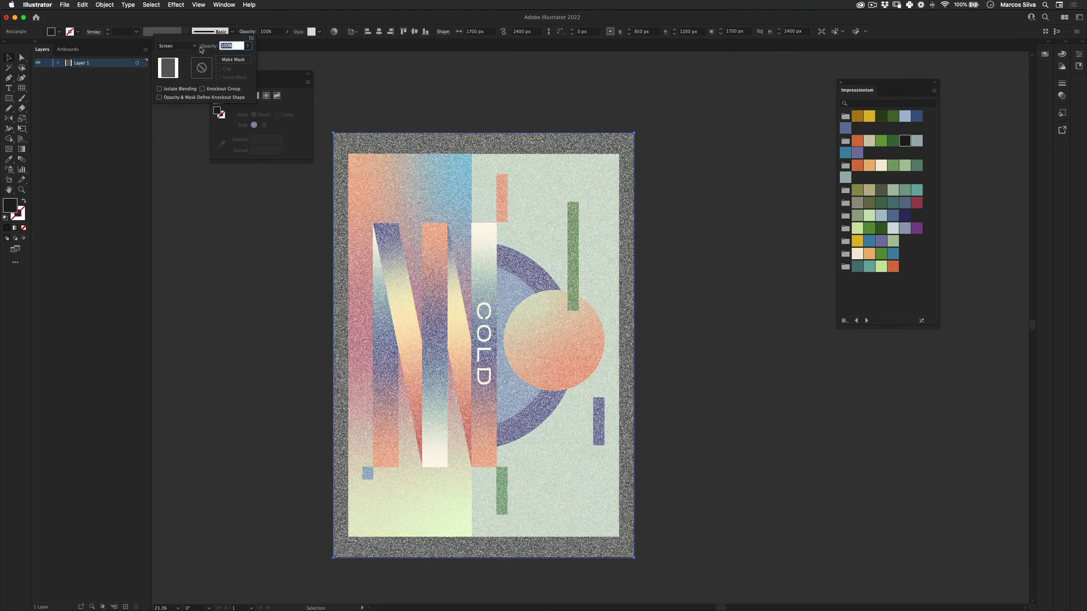
{"action": "type", "text": "10"}
{"action": "key", "text": "Return"}
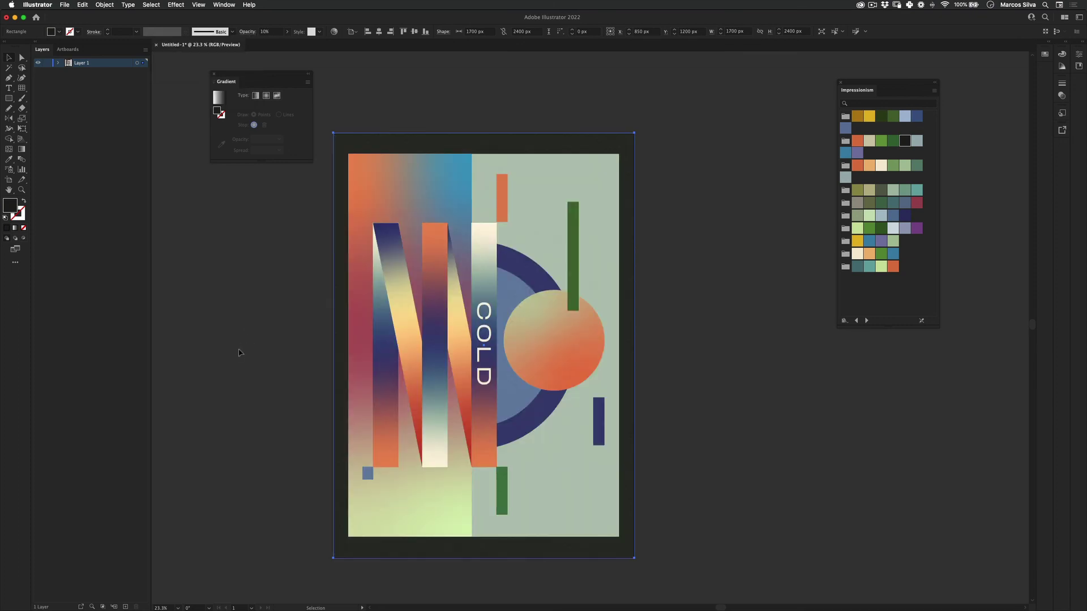
{"action": "left_click", "coordinate": [239, 353]}
- Examine the finished poster's grain and the outlines of all its objects, and clear the selection
{"action": "key", "text": "z"}
{"action": "left_click_drag", "start_coordinate": [436, 360], "coordinate": [460, 354]}
{"action": "left_click_drag", "start_coordinate": [461, 354], "coordinate": [551, 332]}
{"action": "left_click_drag", "start_coordinate": [551, 332], "coordinate": [584, 332]}
{"action": "key", "text": "v"}
{"action": "key", "text": "super+a"}
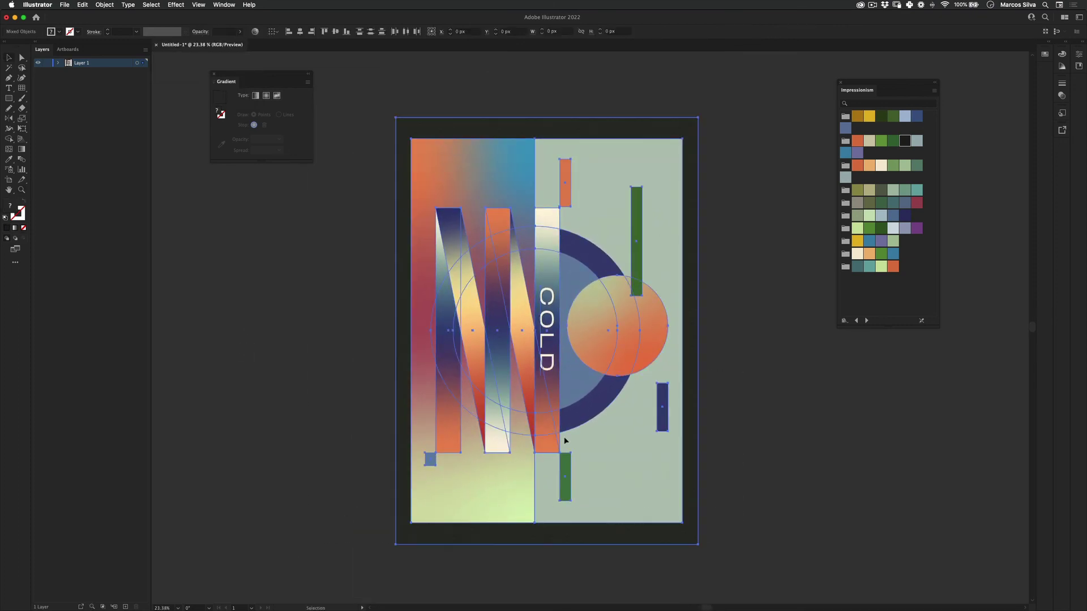
{"action": "key", "text": "super+shift+a"}
- Move the floating Impressionism swatch library farther away from the poster
{"action": "left_click_drag", "start_coordinate": [864, 79], "coordinate": [950, 65]}
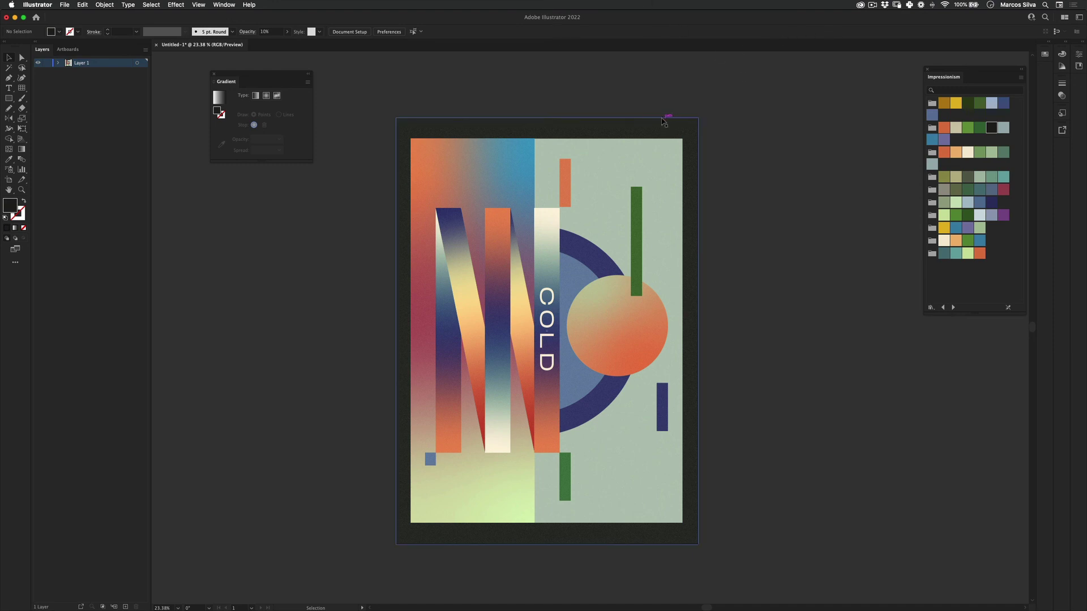
{"action": "left_click", "coordinate": [872, 5]}
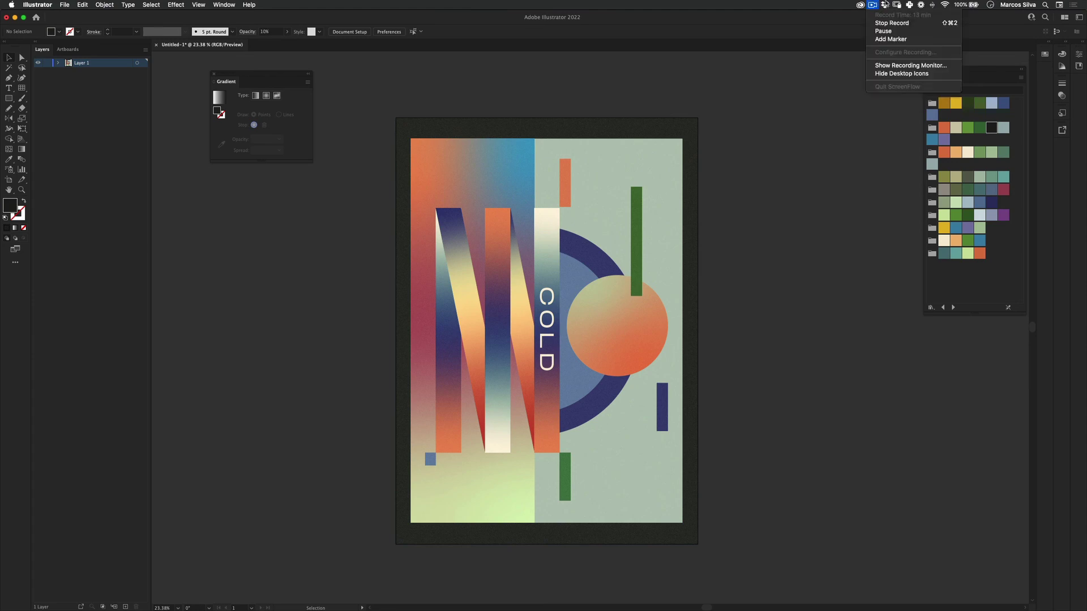